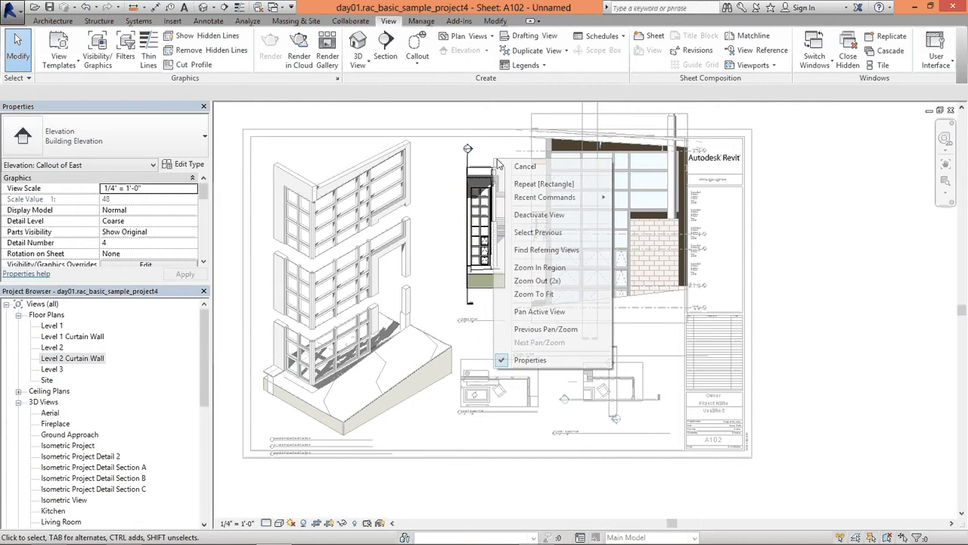
Deactivate the east callout view and activate the north callout elevation viewport on sheet A102
click(538, 217)
double_click(538, 121)
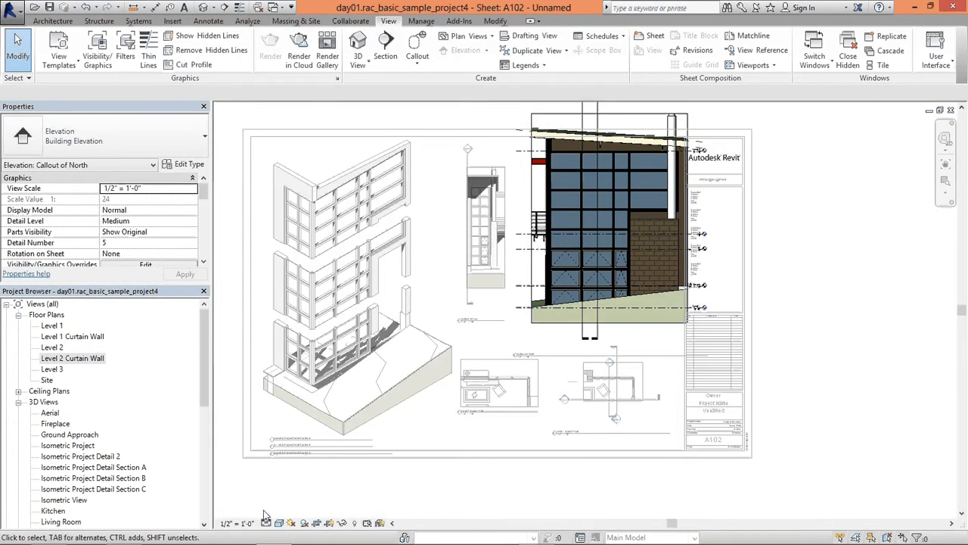
Try the view scale 1/4" = 1'-0" on the north callout elevation, and restore it to 1/2" = 1'-0"
click(236, 523)
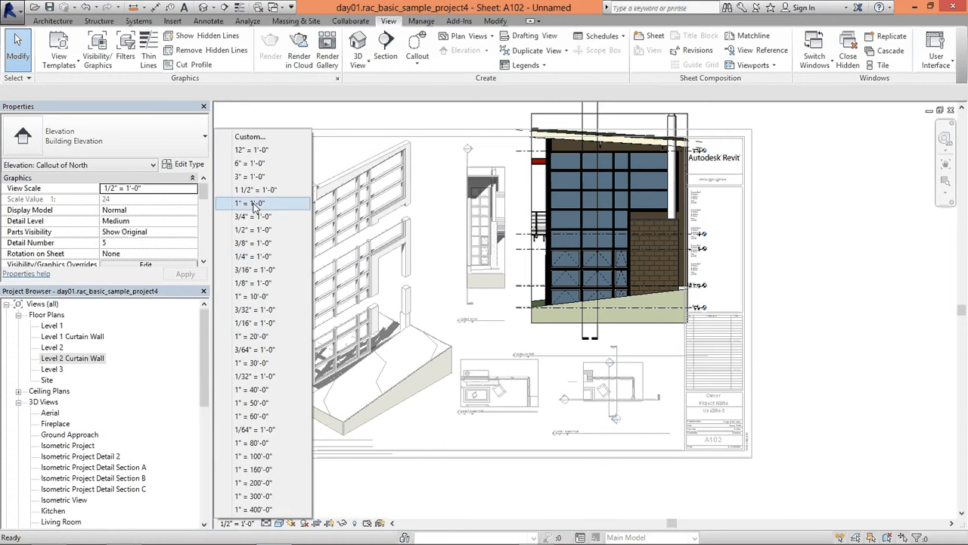
click(252, 255)
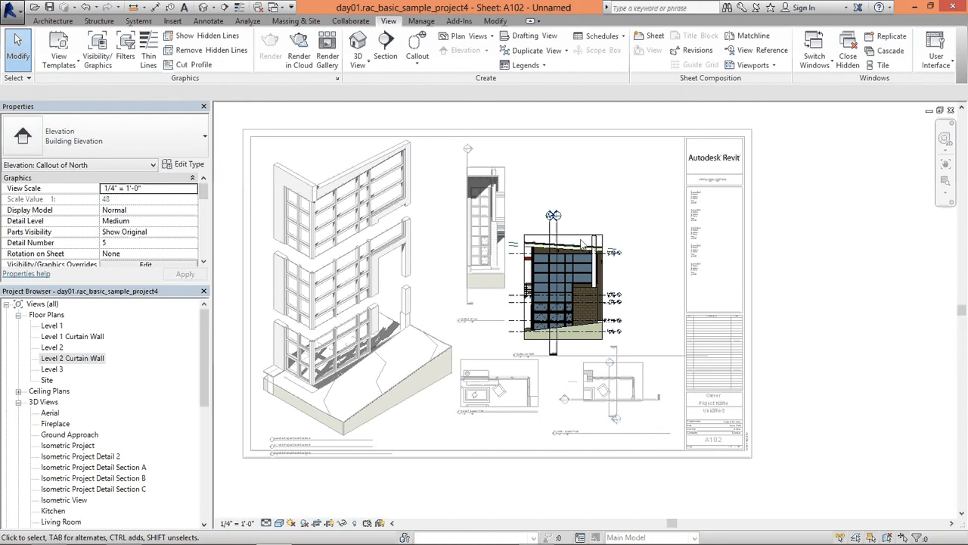
click(237, 522)
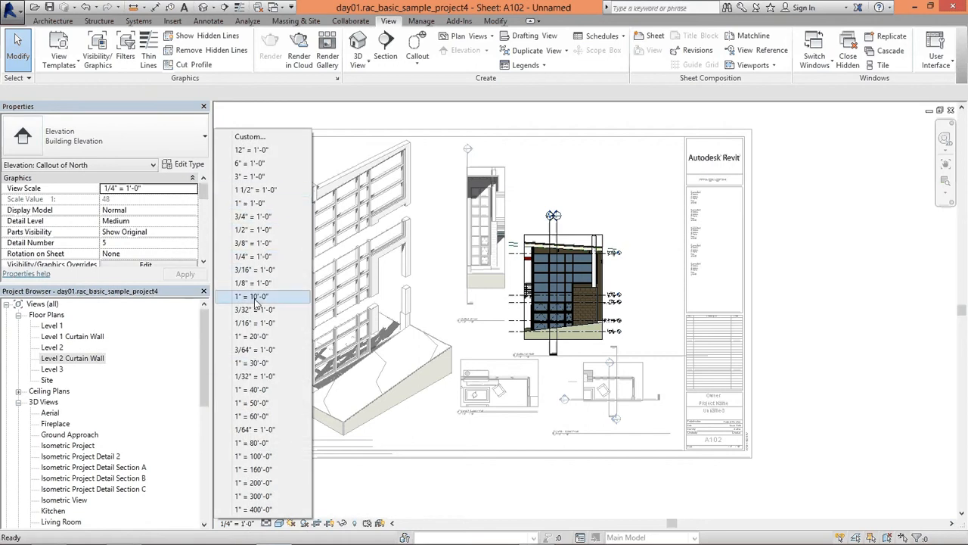
click(257, 229)
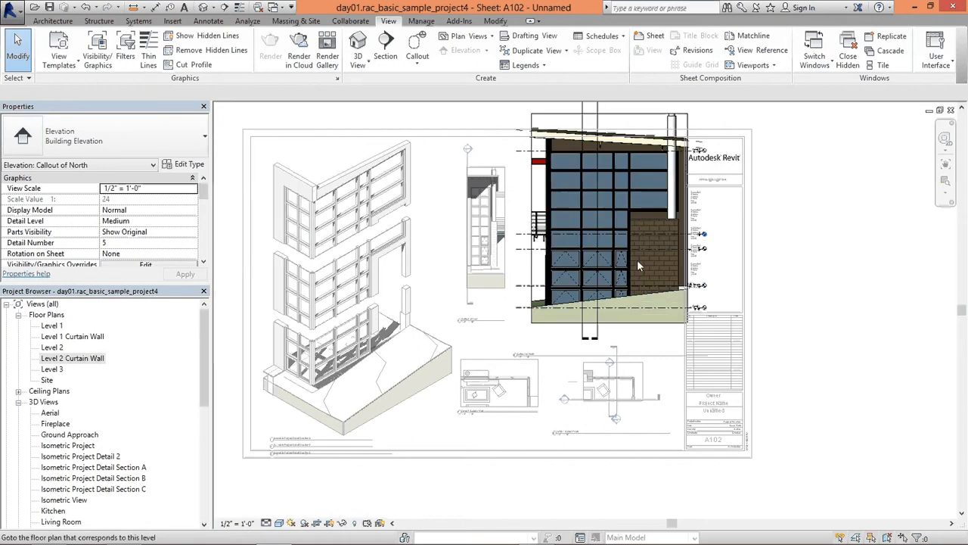
Set the visual style of the north callout elevation to Hidden Line
right_click(538, 159)
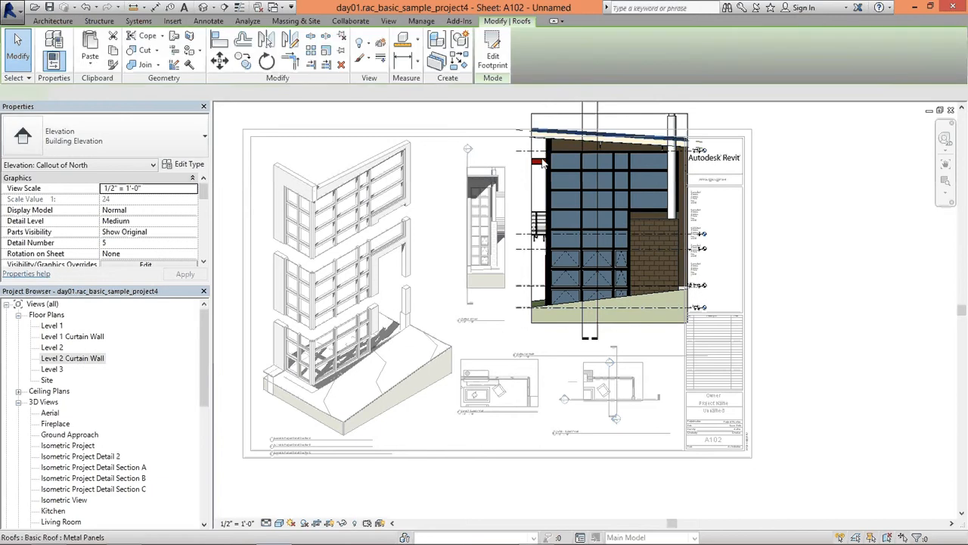
click(341, 462)
click(341, 462)
click(279, 522)
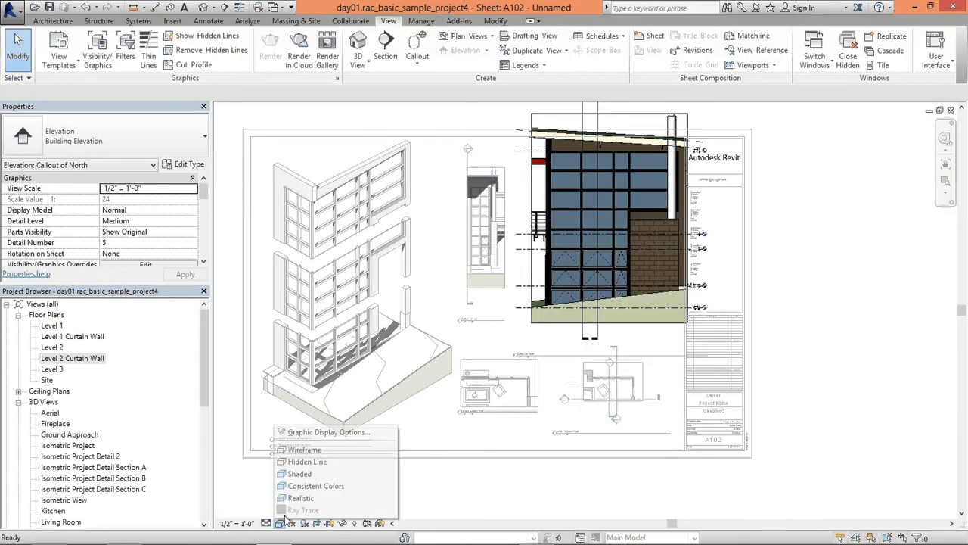
click(306, 463)
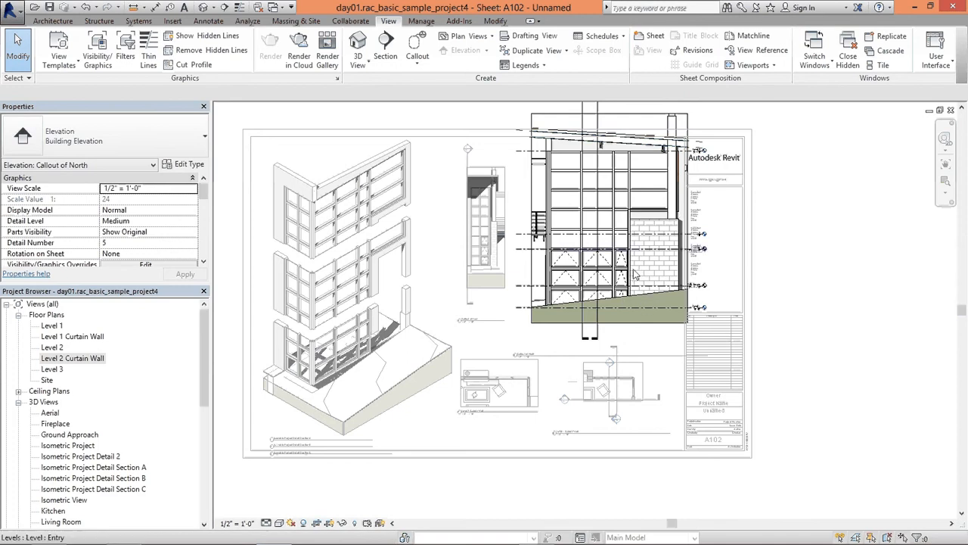
Turn off the Topography model category in the north callout elevation's visibility/graphic overrides
key(v)
key(g)
click(291, 215)
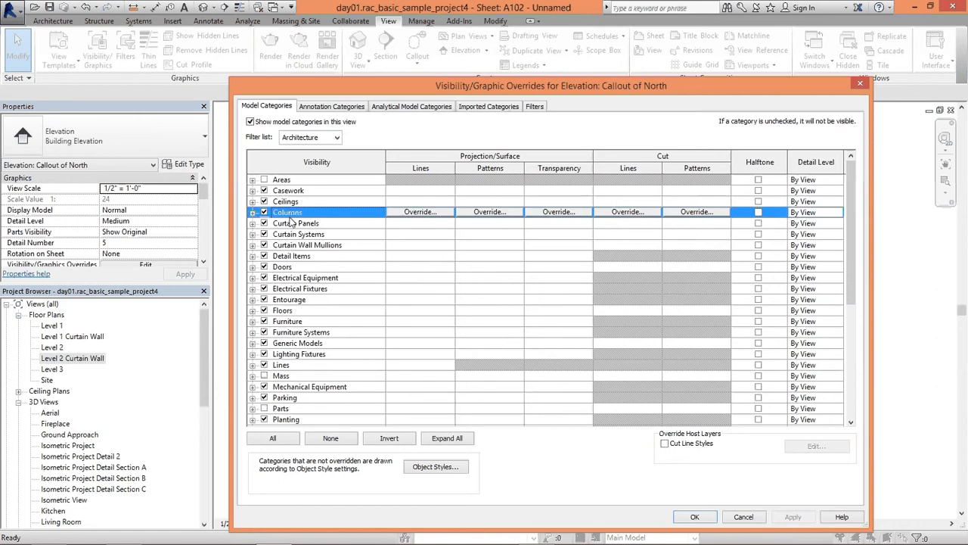
key(t)
key(space)
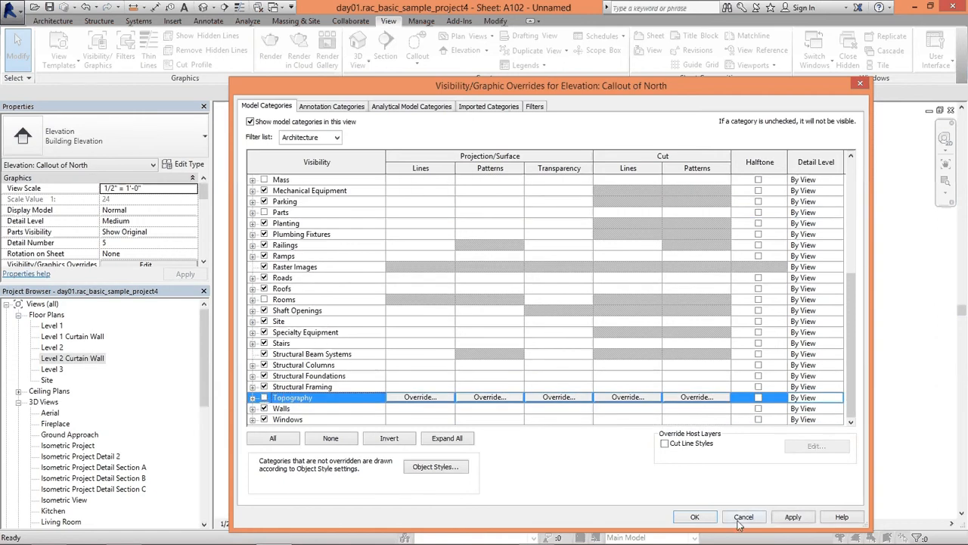
click(694, 516)
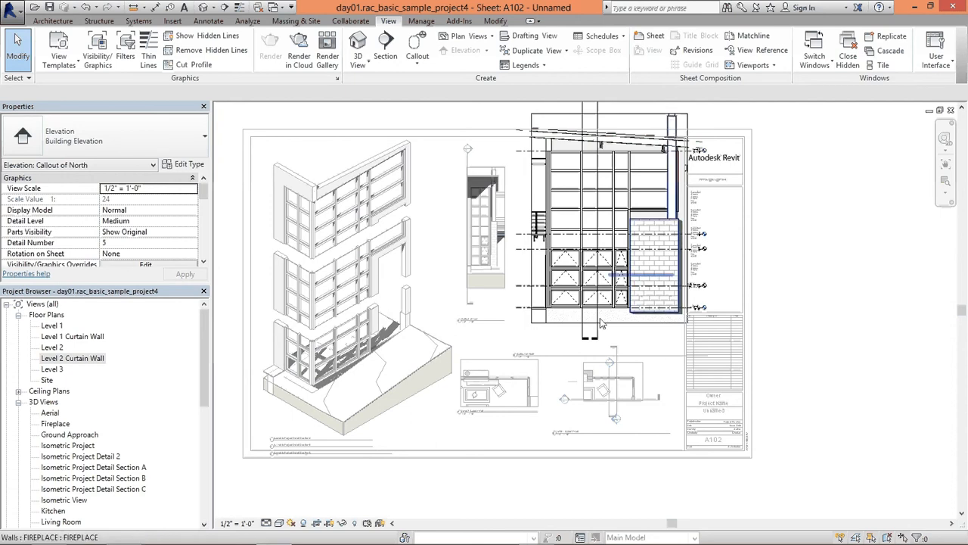
Lower the upper edge of the north callout elevation's crop region to just above the curtain wall, cutting off the roof
middle_drag(807, 194, 781, 239)
click(573, 151)
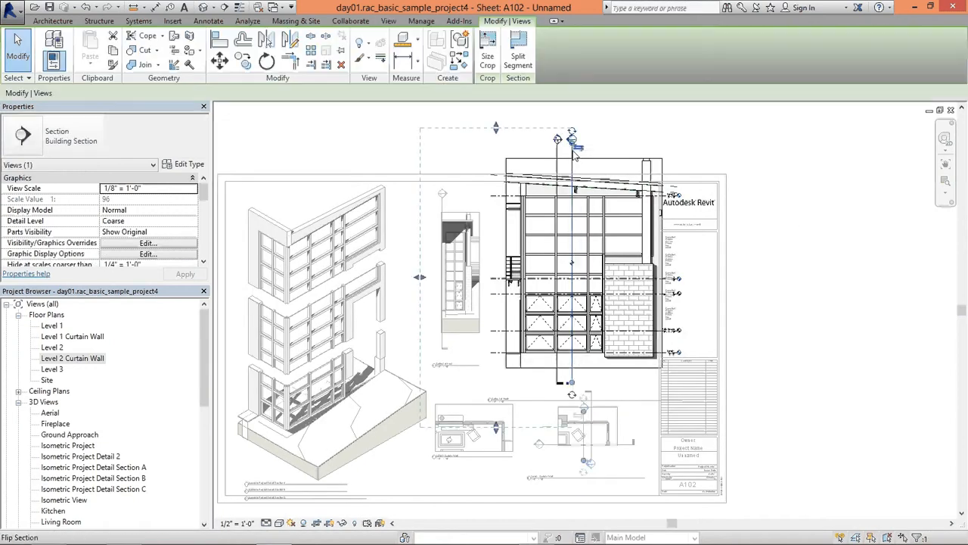
right_click(573, 151)
key(Escape)
click(715, 129)
click(624, 163)
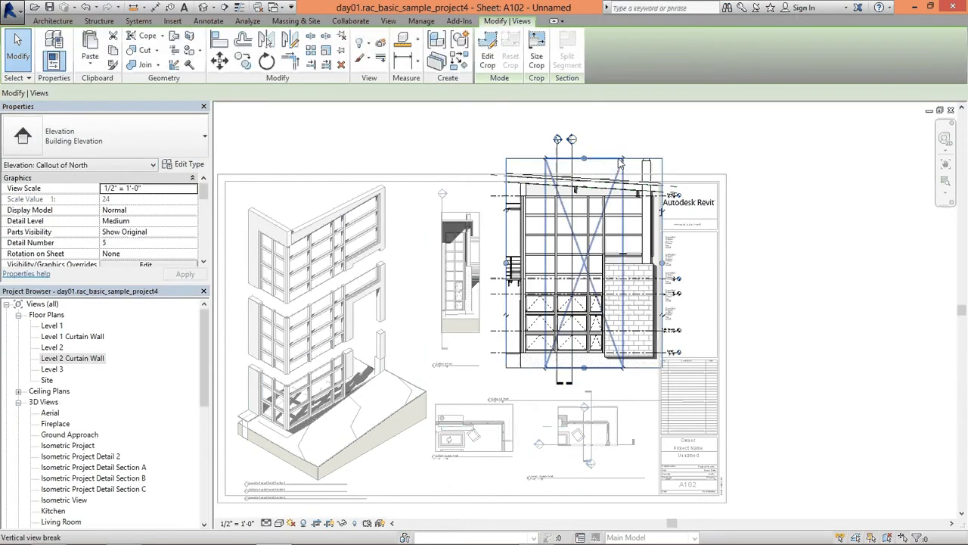
drag(582, 133, 583, 127)
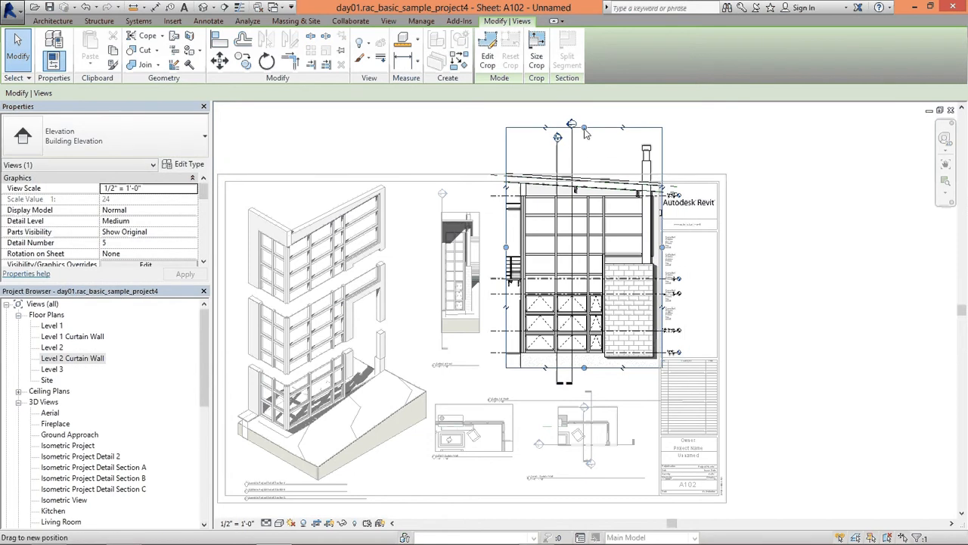
drag(586, 134, 592, 198)
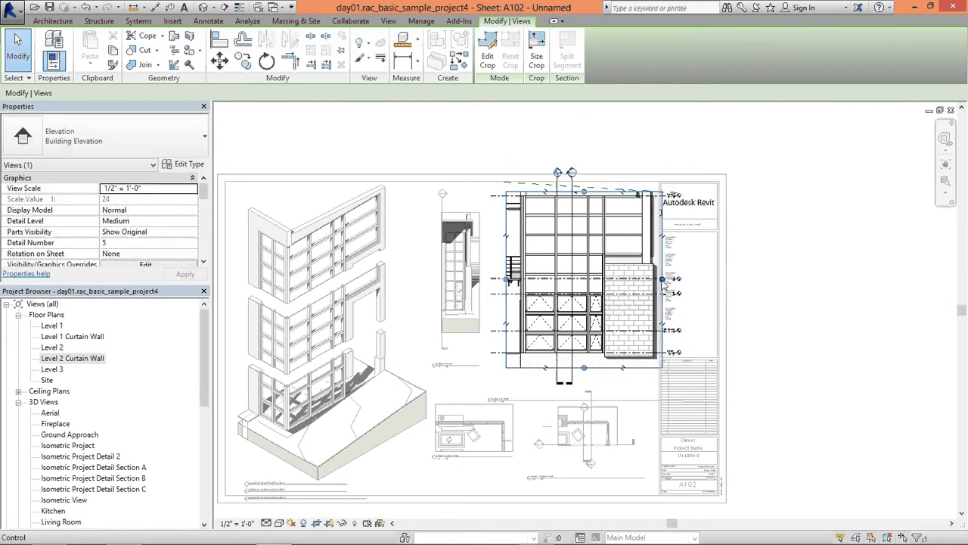
Try hiding the fireplace wall by category in the elevation view, and undo it
click(649, 238)
right_click(648, 238)
mouse_move(760, 326)
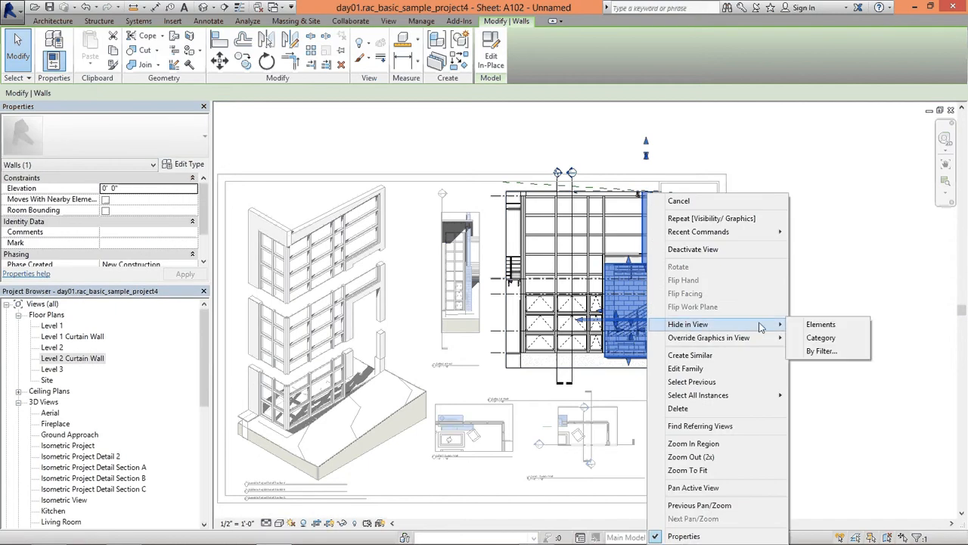
click(821, 338)
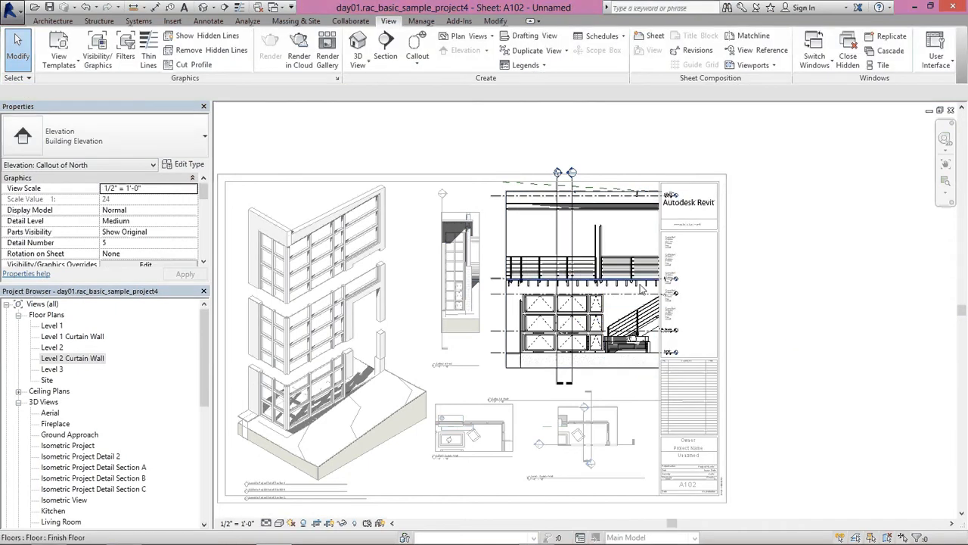
key(ctrl+z)
Hide only the fireplace wall element in the elevation view
right_click(648, 244)
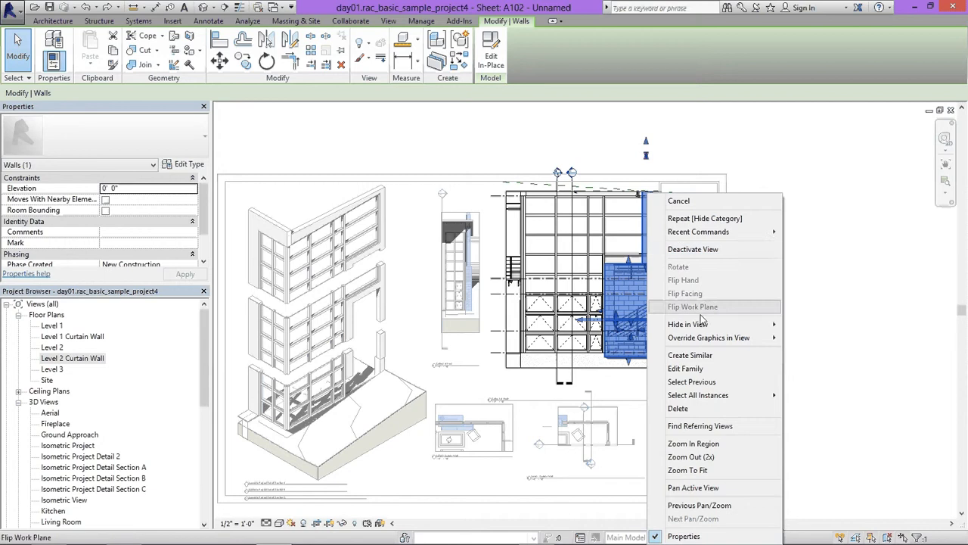
mouse_move(702, 323)
click(826, 325)
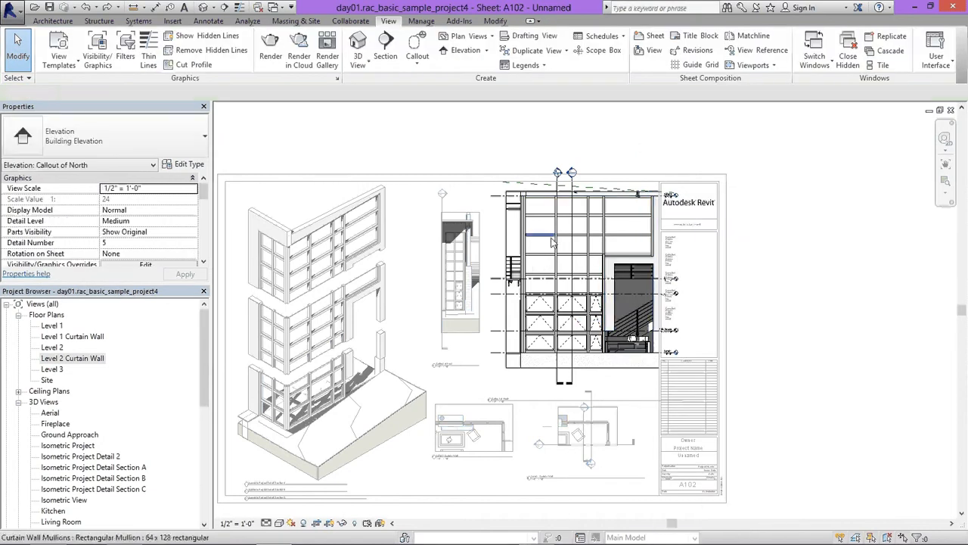
Hide the whole category of the pipe handrail in the elevation view
click(632, 274)
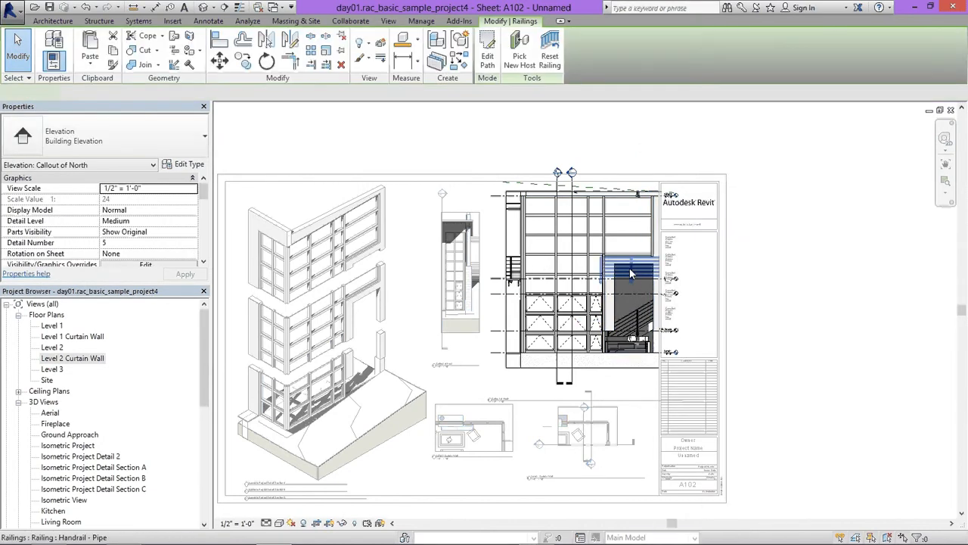
right_click(631, 274)
mouse_move(749, 324)
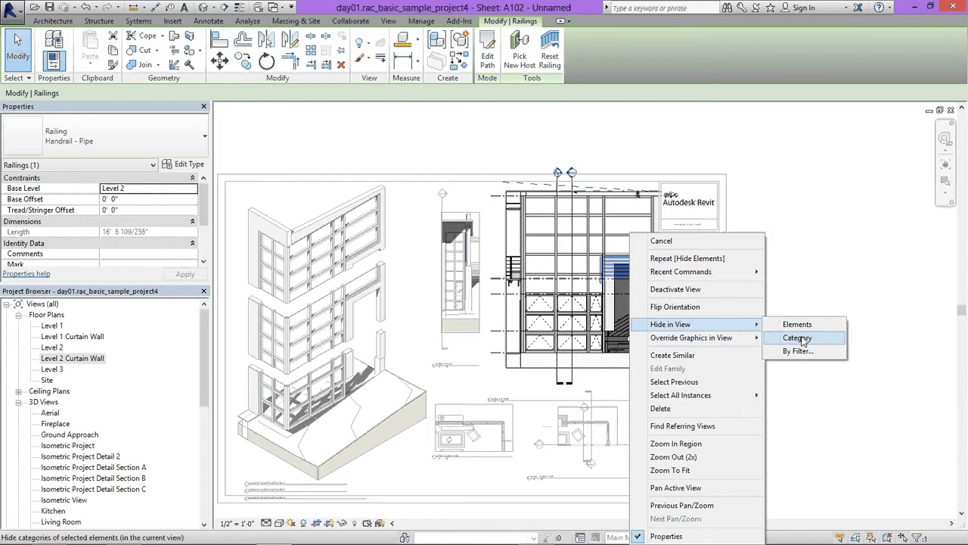
click(798, 338)
Hide the coffee table and the teapot behind the fireplace opening in the elevation view
click(621, 347)
right_click(622, 347)
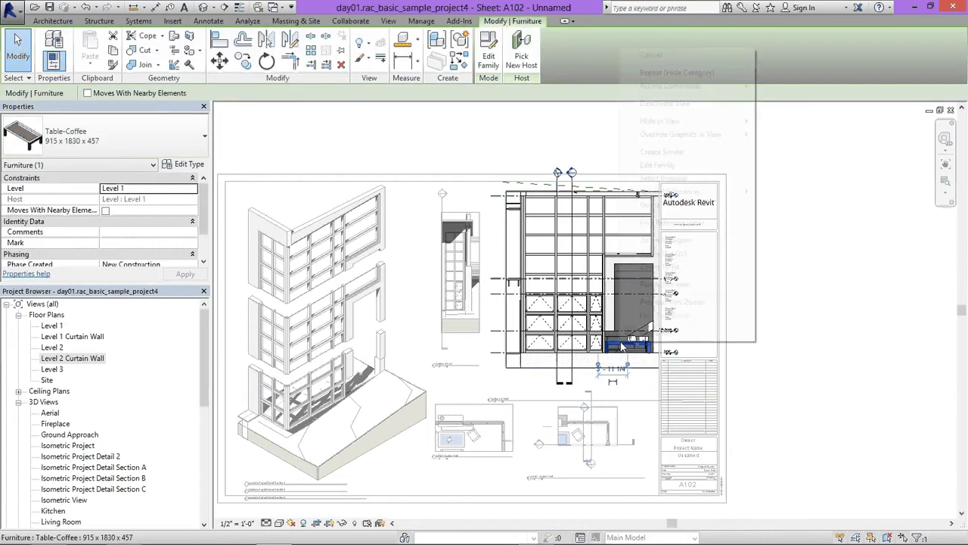
mouse_move(745, 121)
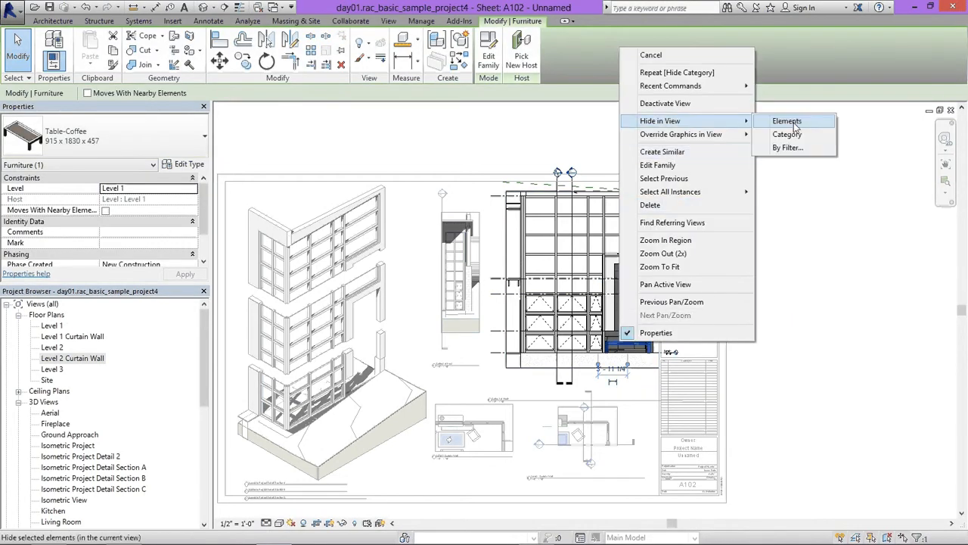
click(787, 122)
click(632, 341)
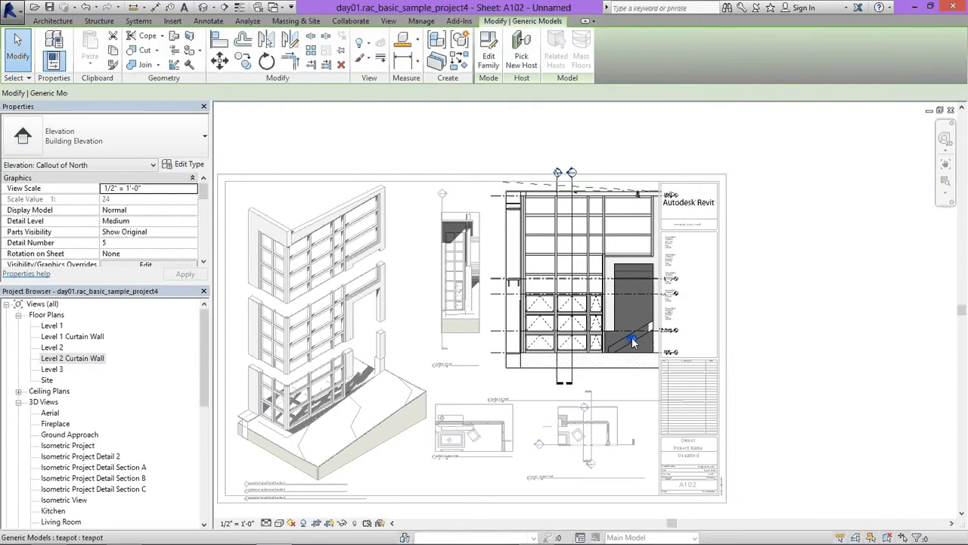
right_click(633, 340)
mouse_move(713, 119)
click(799, 119)
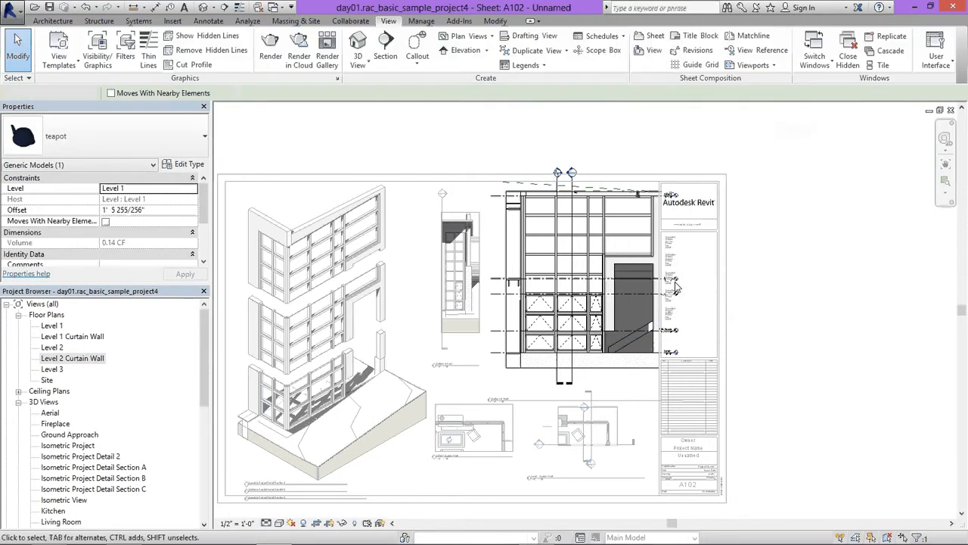
Hide the open-tread stair in the elevation view
click(631, 340)
right_click(631, 341)
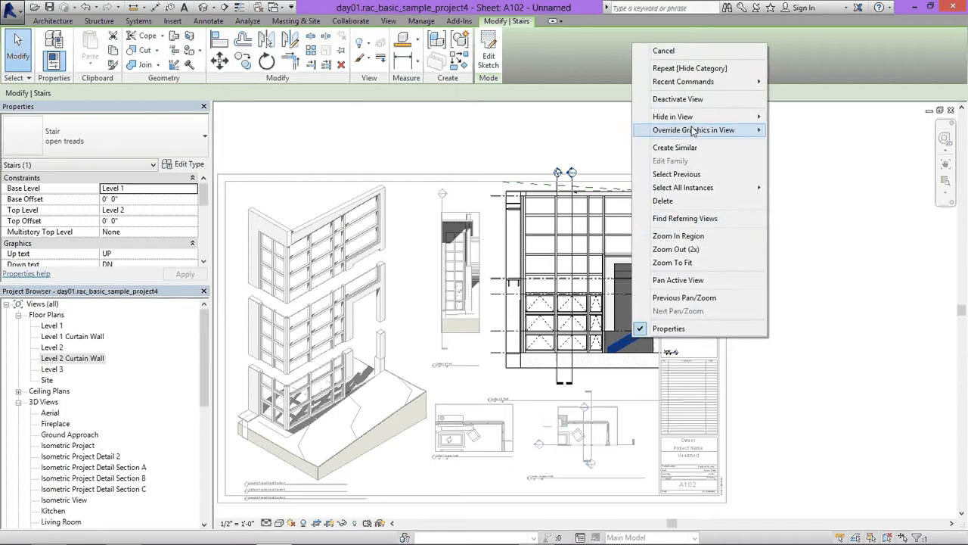
mouse_move(711, 117)
click(800, 129)
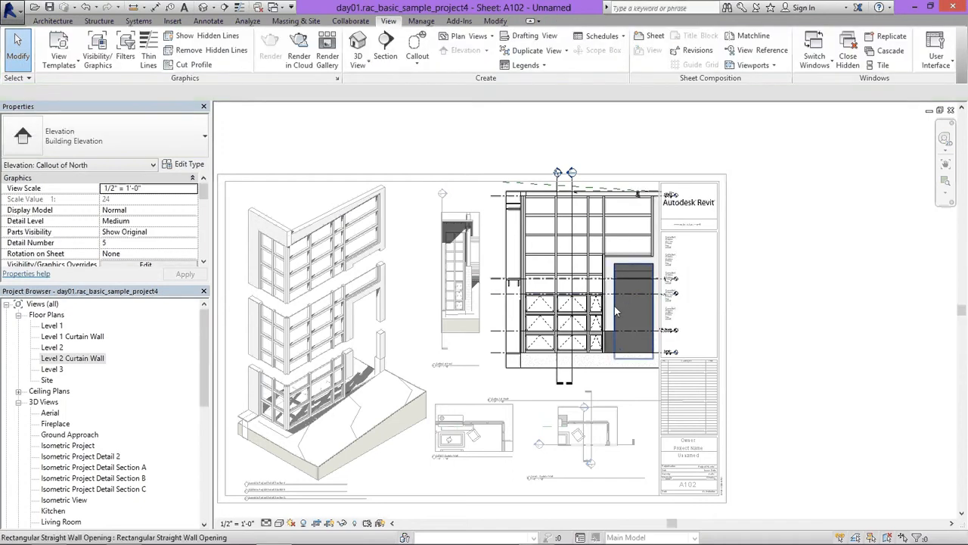
Hide the rectangular straight wall opening element in the elevation view
click(616, 306)
right_click(615, 305)
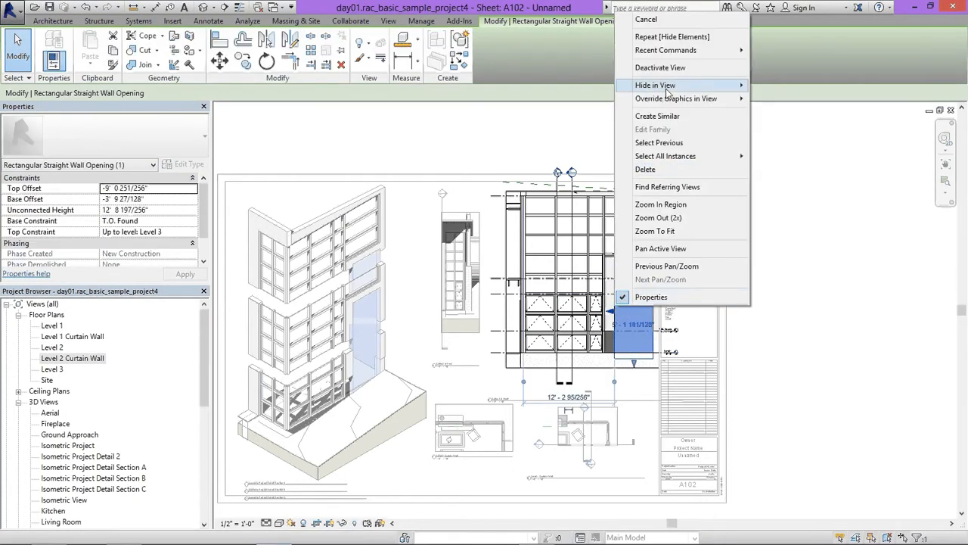
mouse_move(681, 85)
click(785, 80)
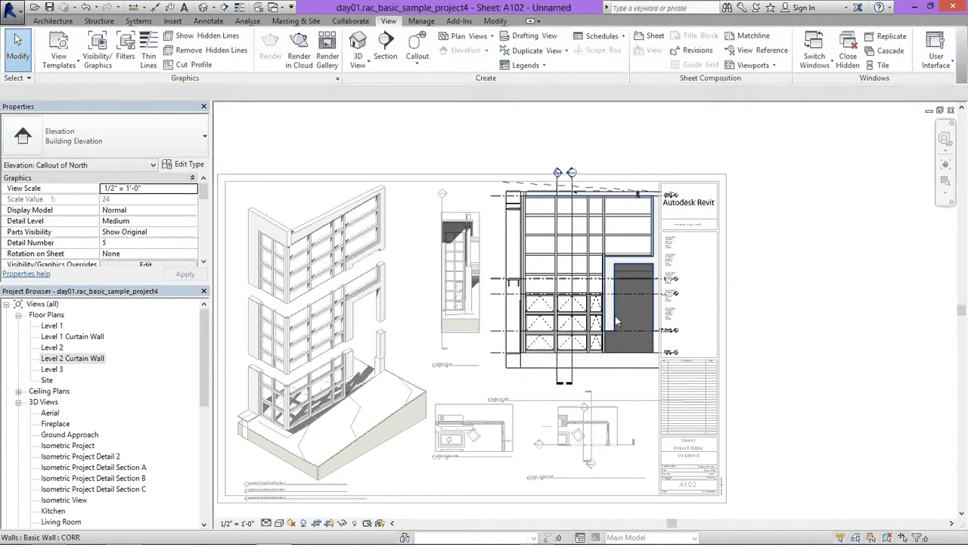
click(616, 321)
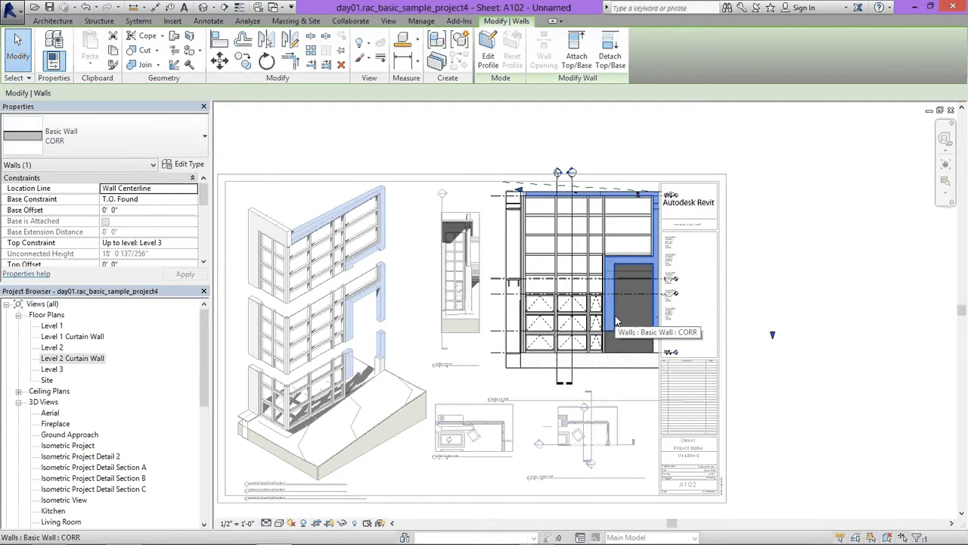
right_click(616, 322)
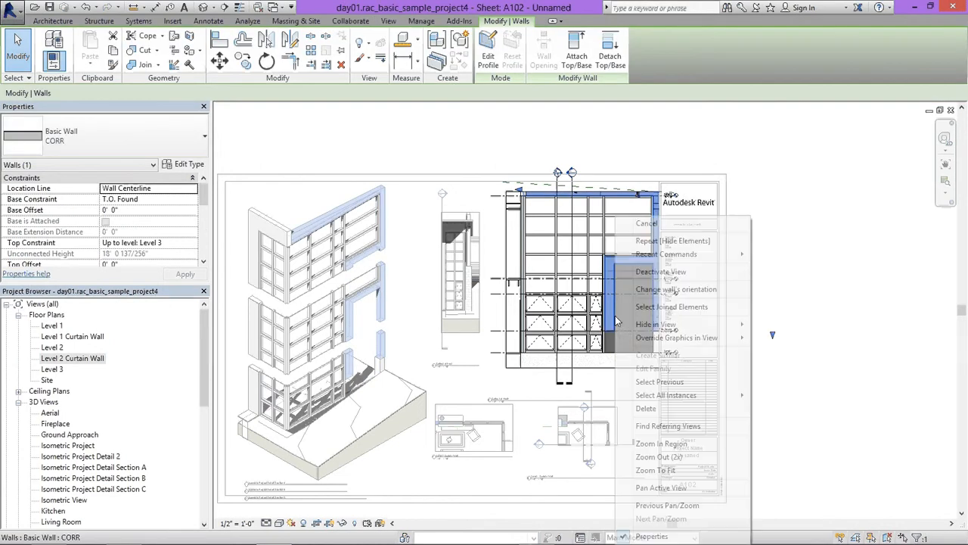
Hide the category of the C-Channel structural framing beam near Level 3 in the elevation view
click(513, 206)
right_click(513, 205)
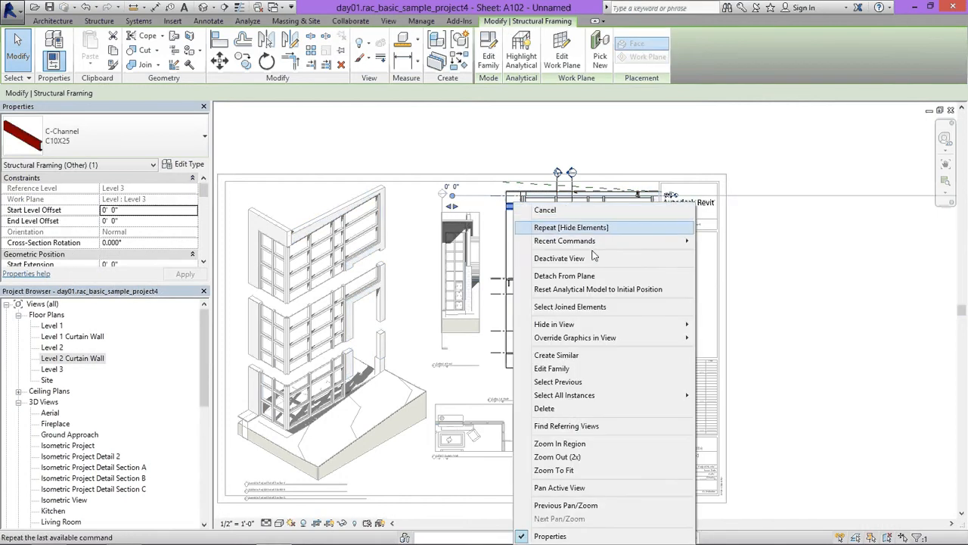
mouse_move(594, 325)
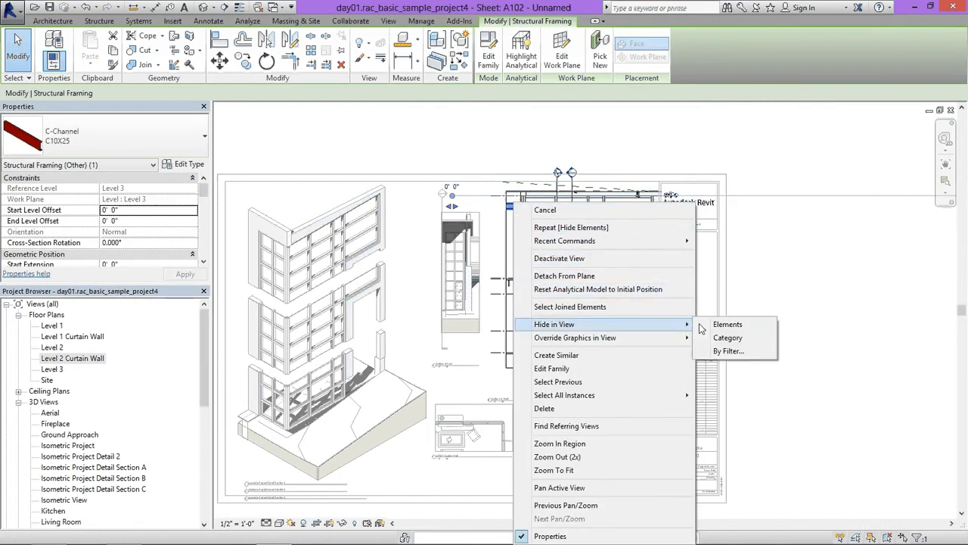
click(725, 337)
Hide the category of the Level 2 Finish Floor in the elevation view
click(509, 279)
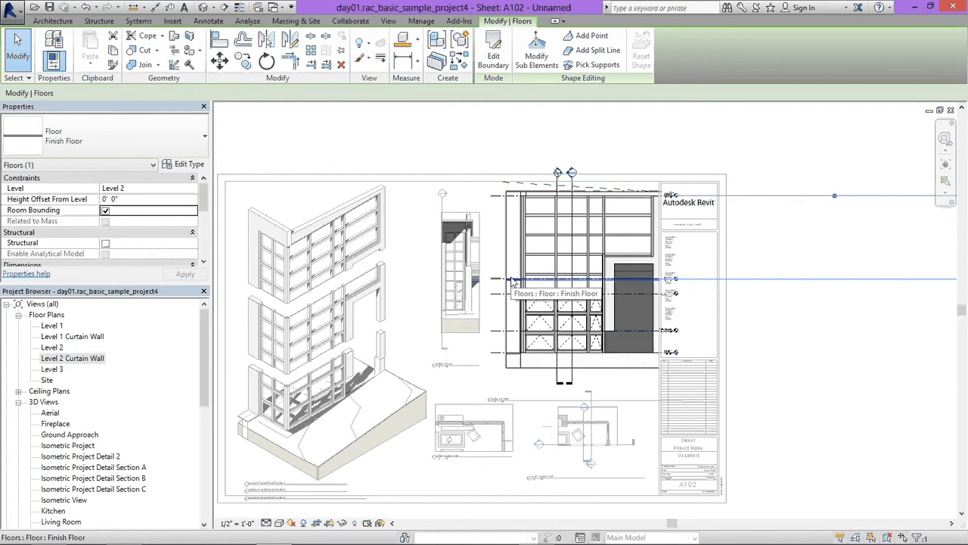
right_click(510, 279)
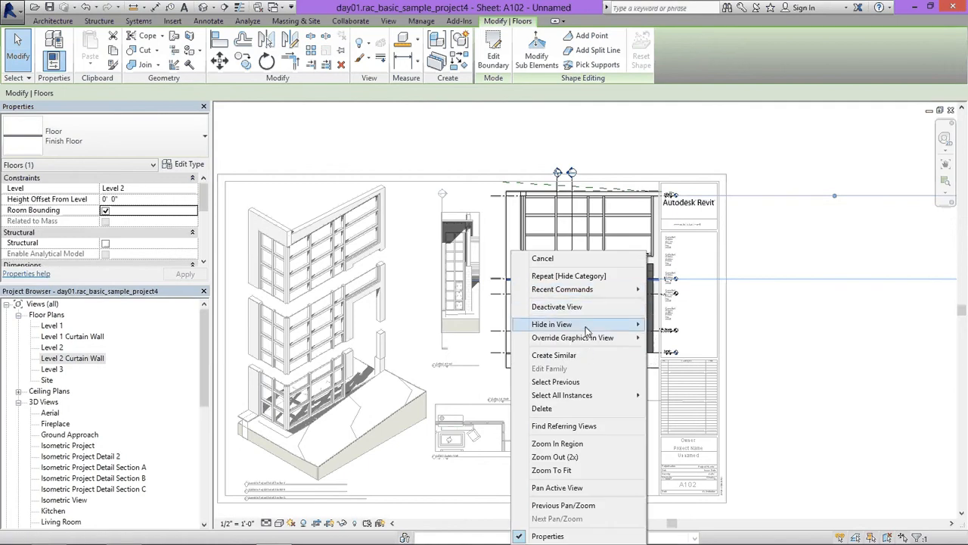
mouse_move(589, 325)
click(673, 338)
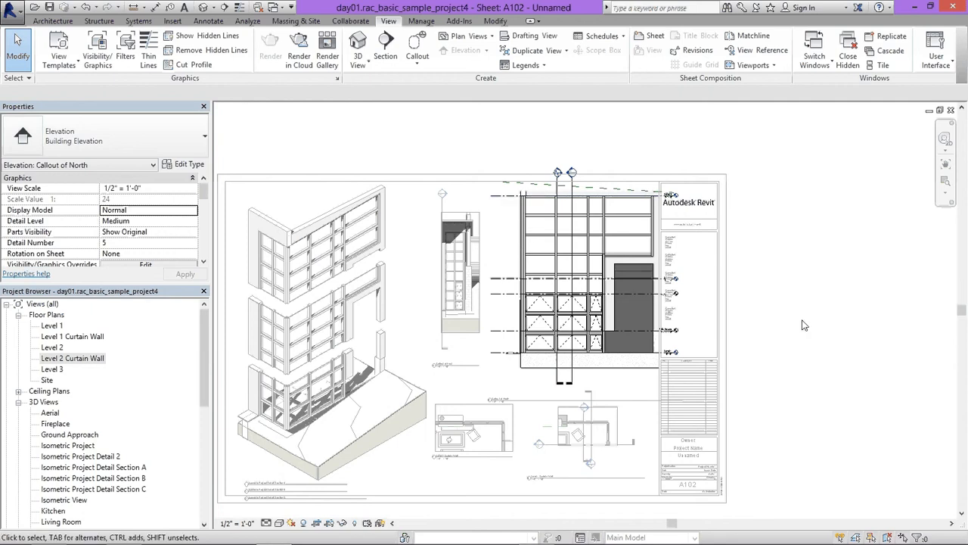
Turn off shadows in the north callout elevation
click(304, 523)
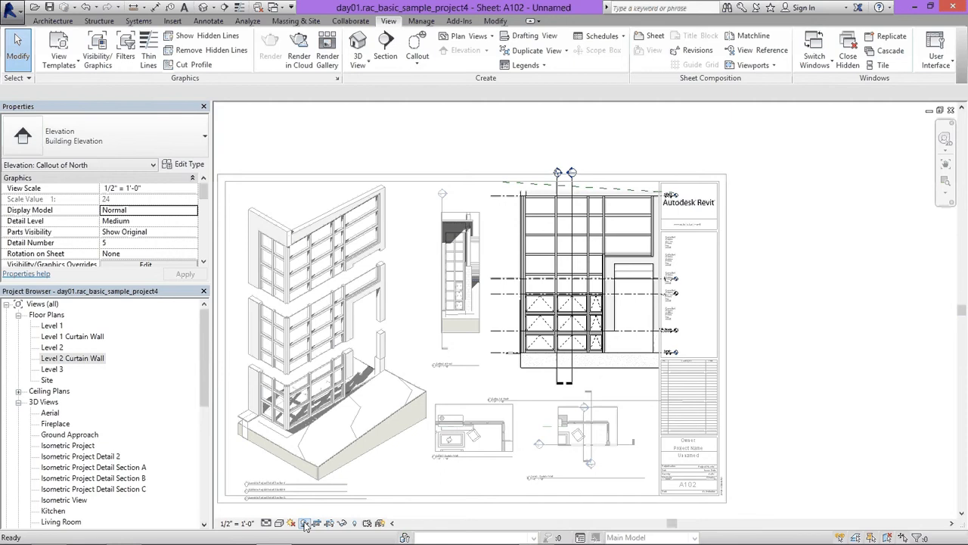
right_click(632, 230)
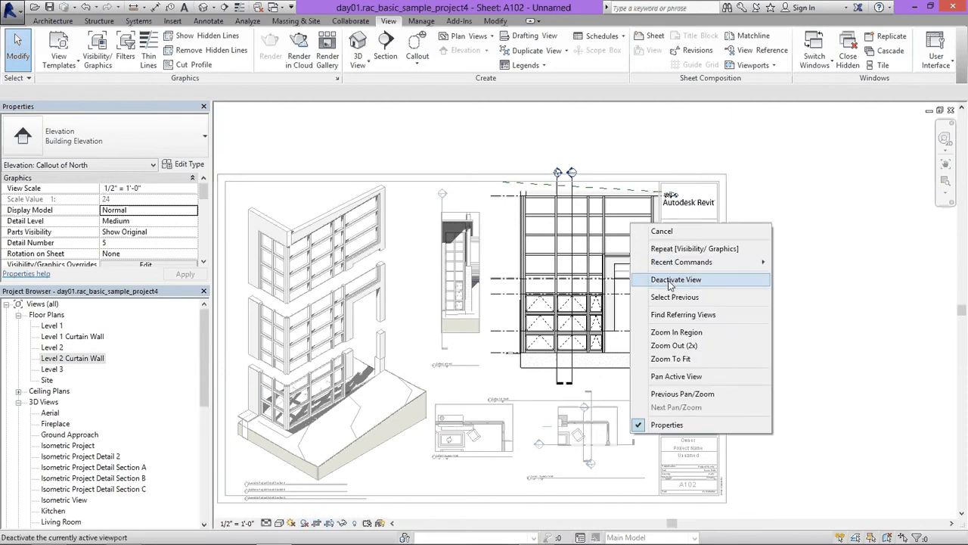
click(662, 230)
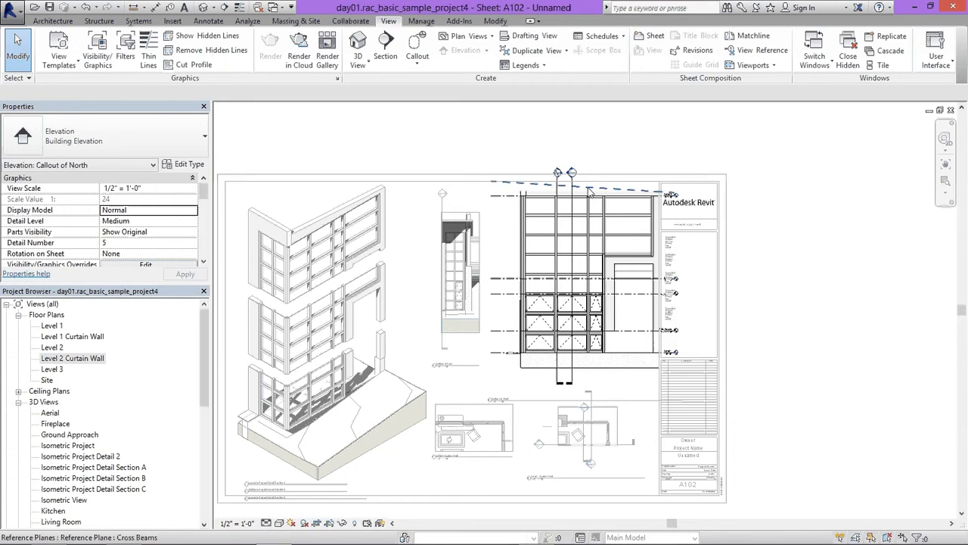
Hide the category of the Cross Beams reference plane in the elevation and deactivate the view
click(590, 191)
right_click(590, 190)
mouse_move(696, 306)
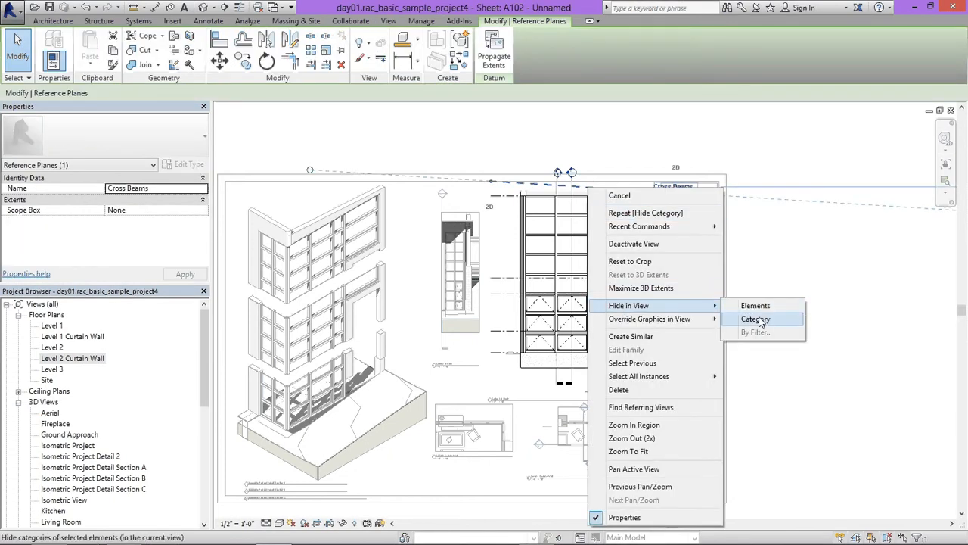
click(758, 319)
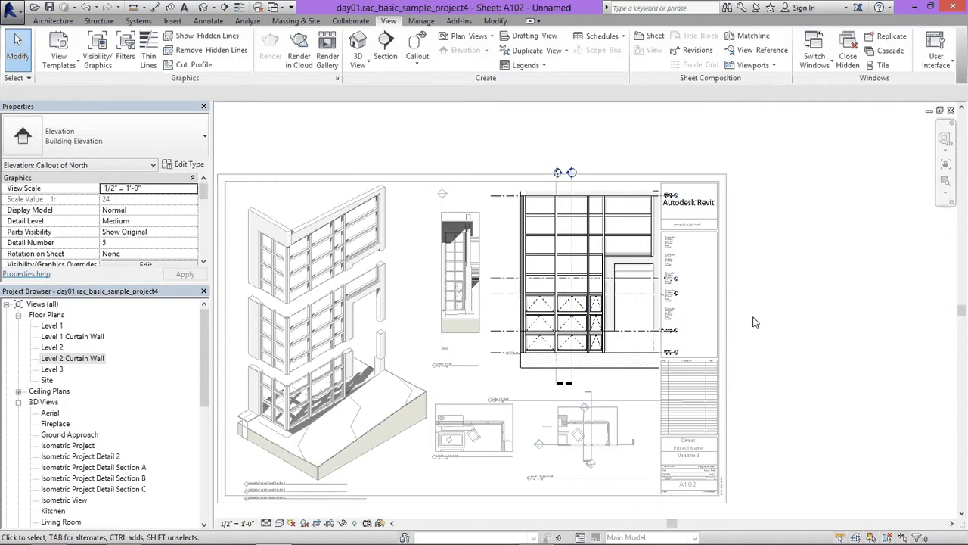
right_click(618, 209)
click(681, 263)
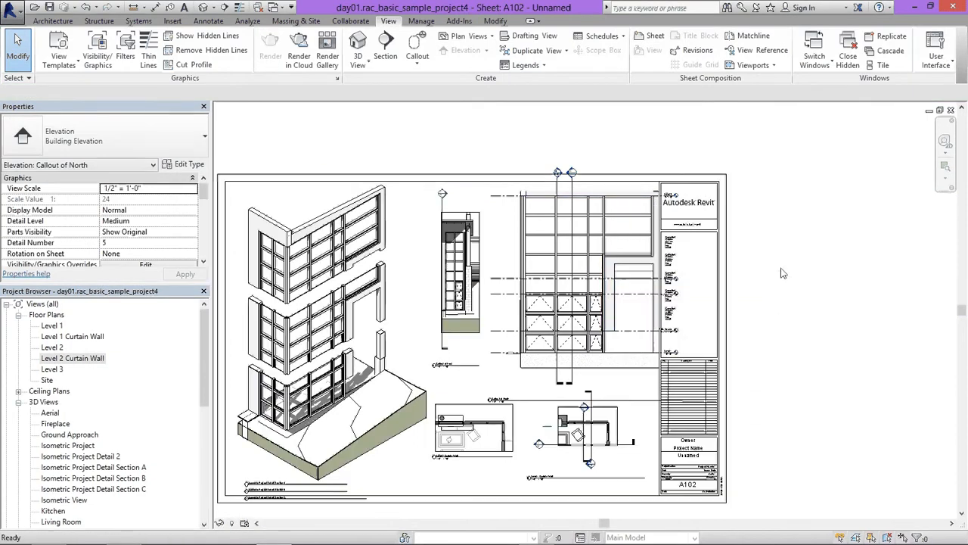
Move the north elevation viewport slightly left and down, away from the title block
click(599, 211)
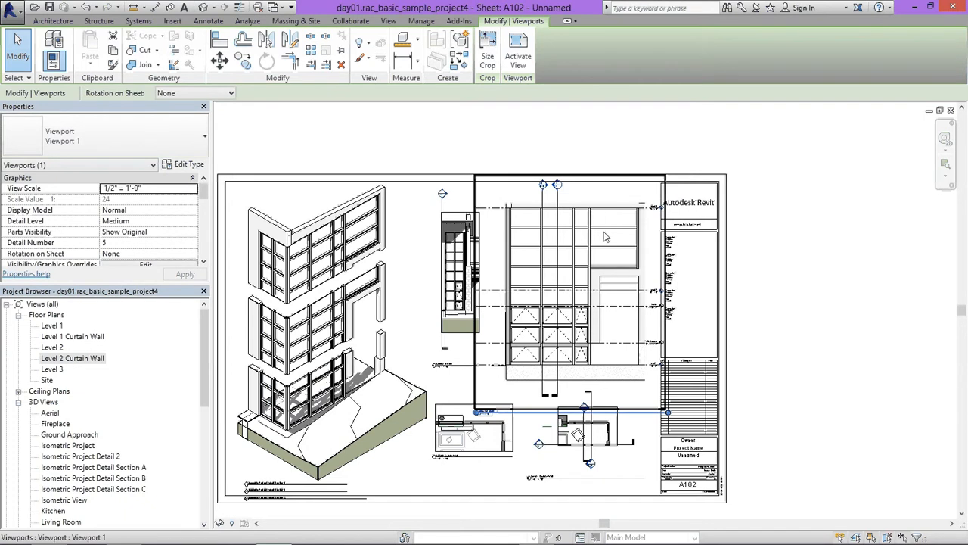
drag(604, 237, 591, 229)
scroll(551, 199, up, 5)
scroll(525, 212, down, 1)
key(Escape)
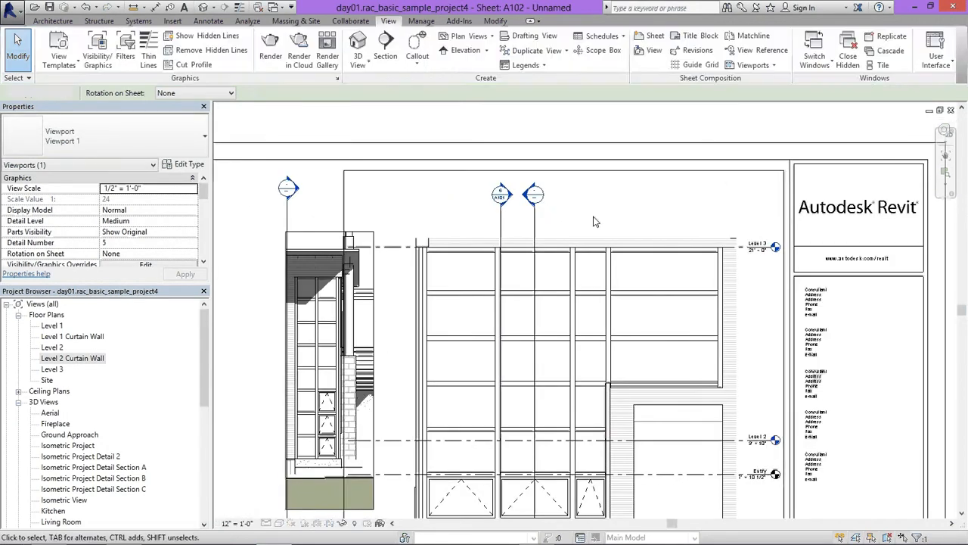
Activate the north elevation view and hide only the right-hand one of the two section markers
right_click(535, 202)
mouse_move(605, 324)
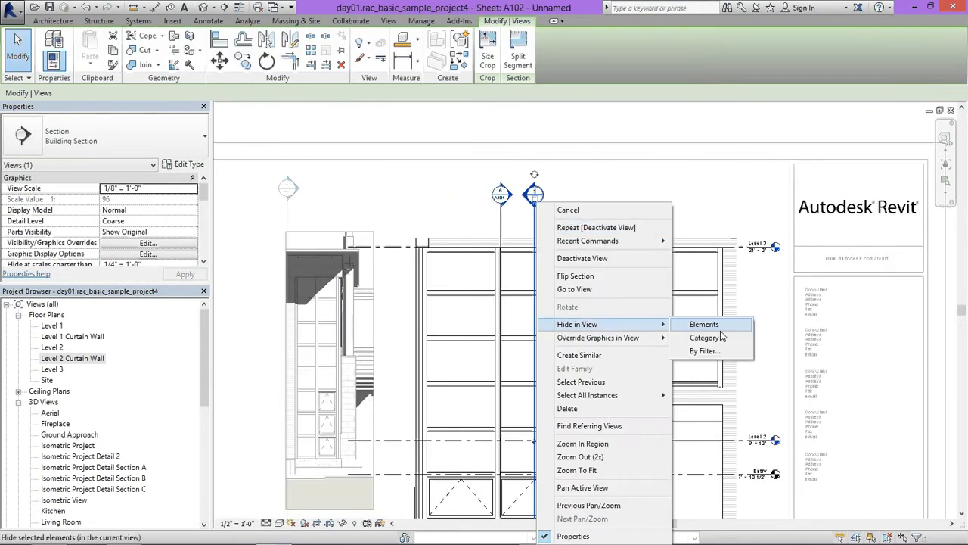
click(706, 324)
right_click(594, 186)
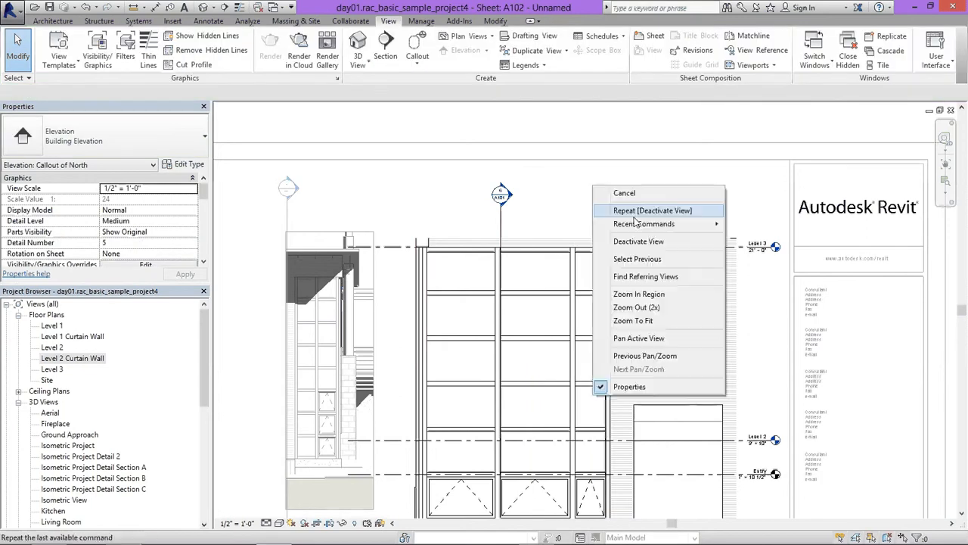
Shorten the remaining section line by bringing its head and tail closer to the curtain wall
click(503, 229)
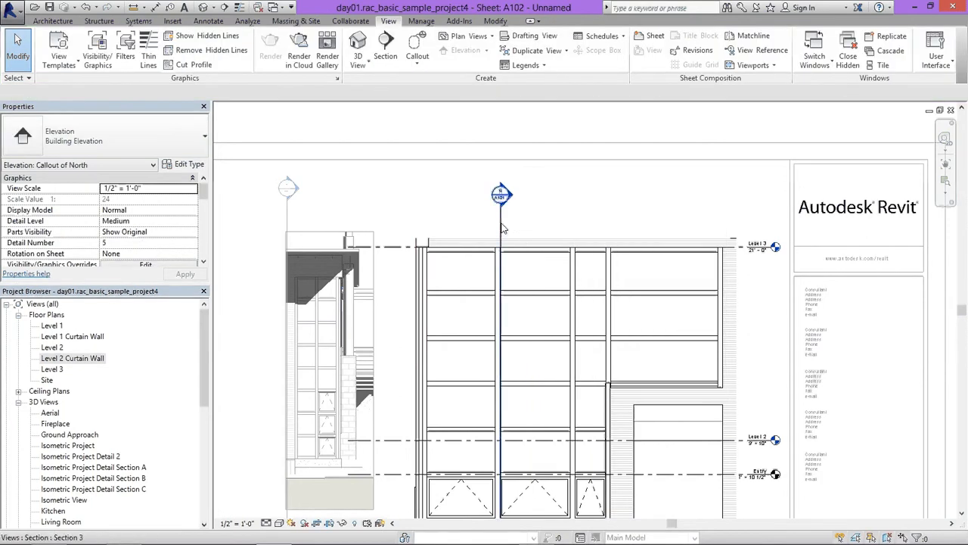
click(503, 229)
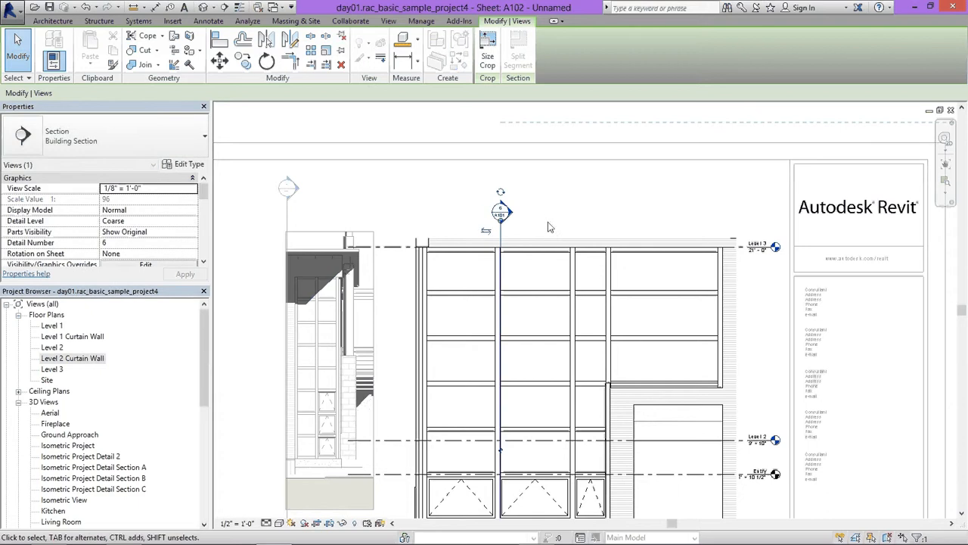
scroll(550, 227, down, 4)
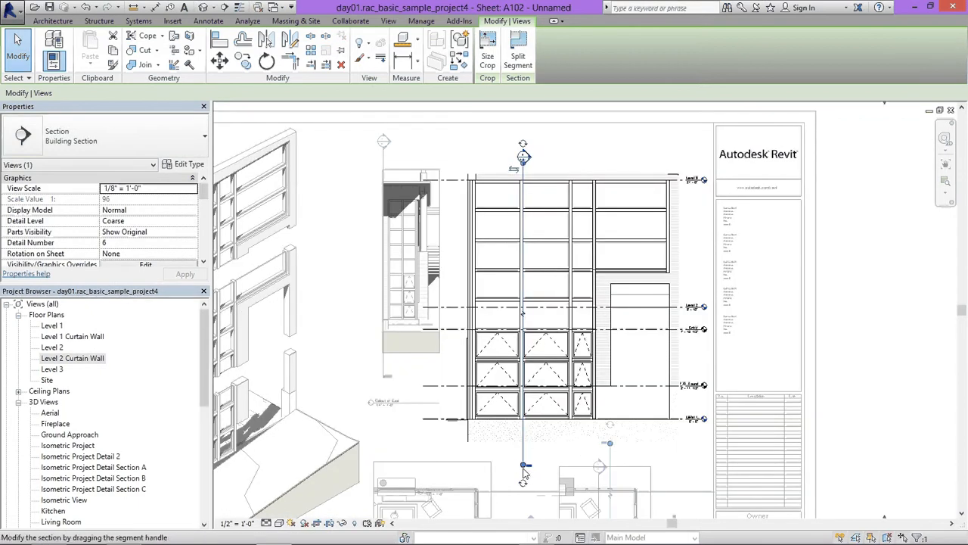
click(524, 468)
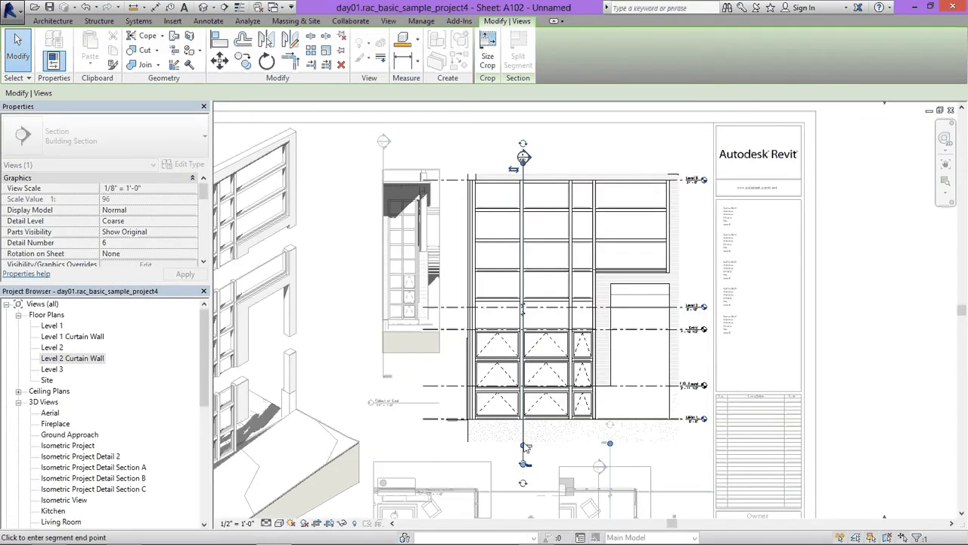
click(525, 437)
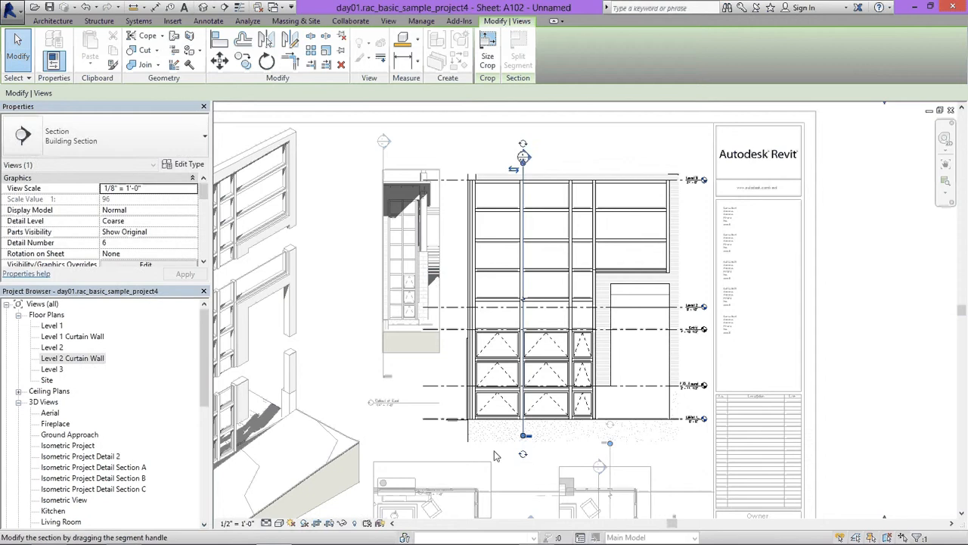
Tighten the elevation's crop region by raising its bottom edge to just below Level 1 and pulling in its left edge
click(356, 524)
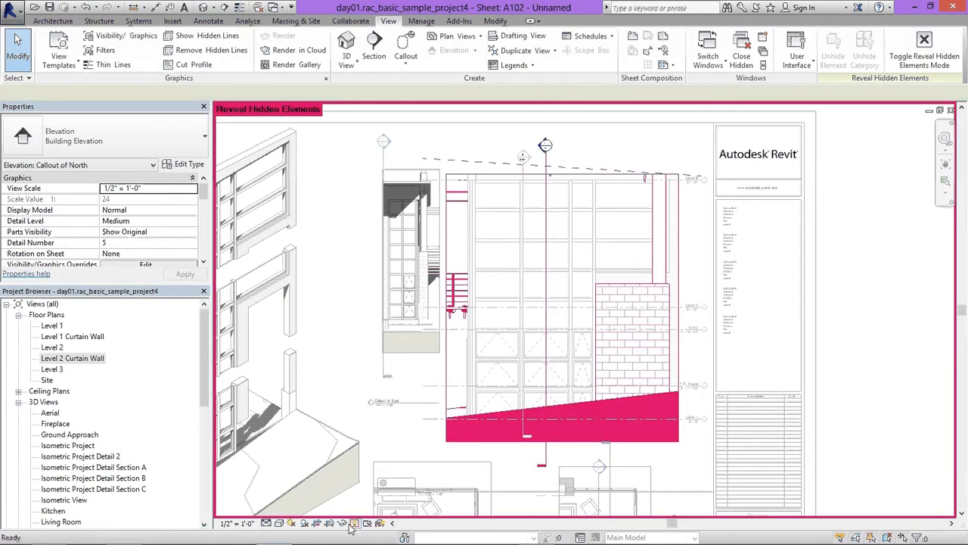
click(353, 523)
click(563, 429)
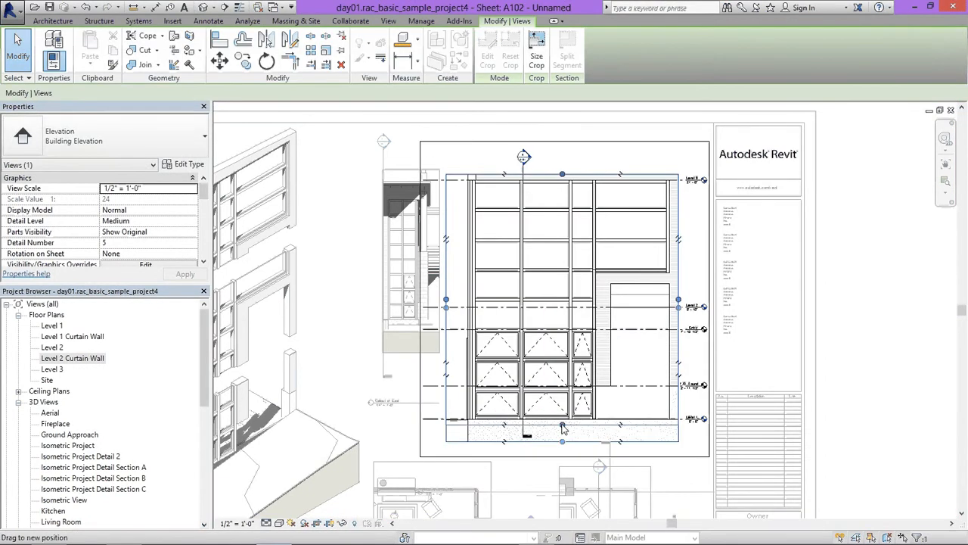
drag(562, 425, 563, 428)
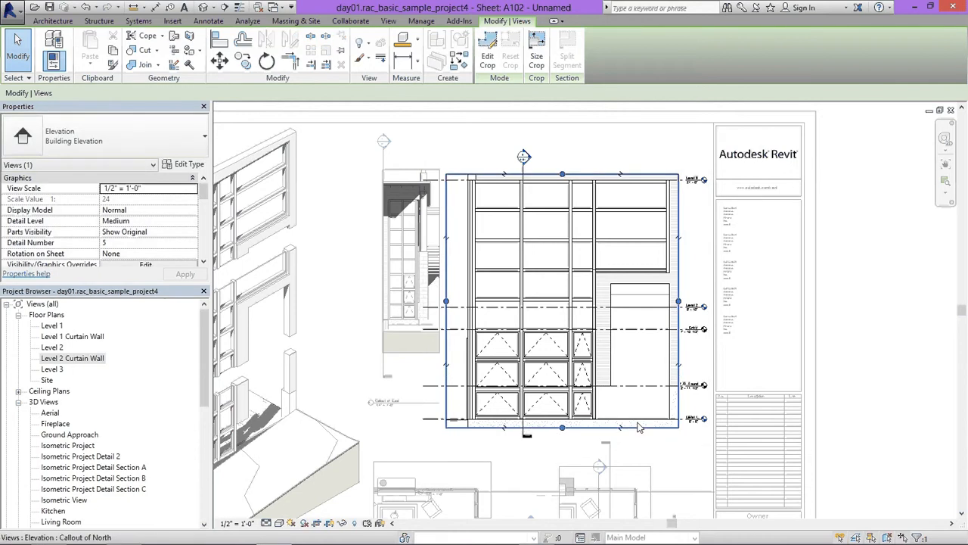
drag(447, 301, 460, 302)
Shorten the aligned level lines by moving their left ends closer to the curtain wall
click(435, 310)
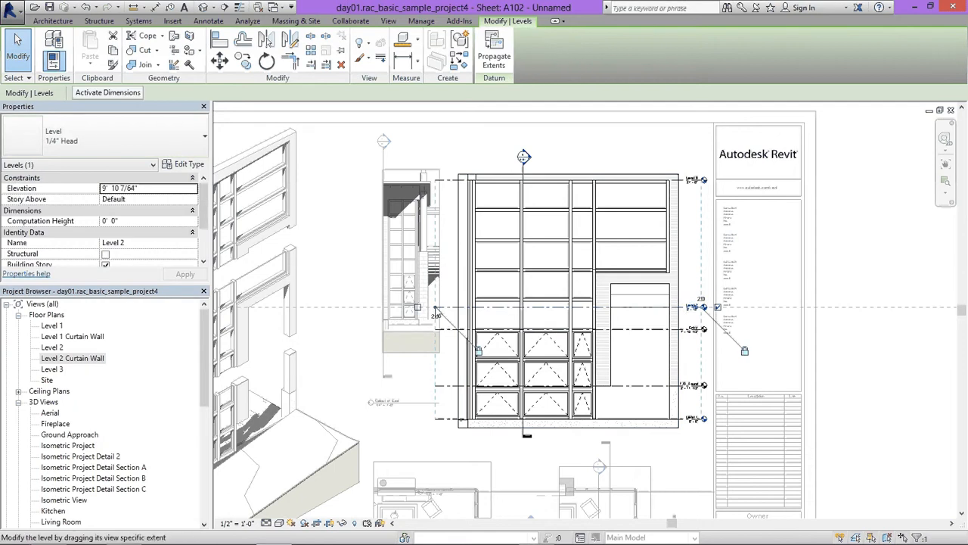
drag(436, 309, 658, 318)
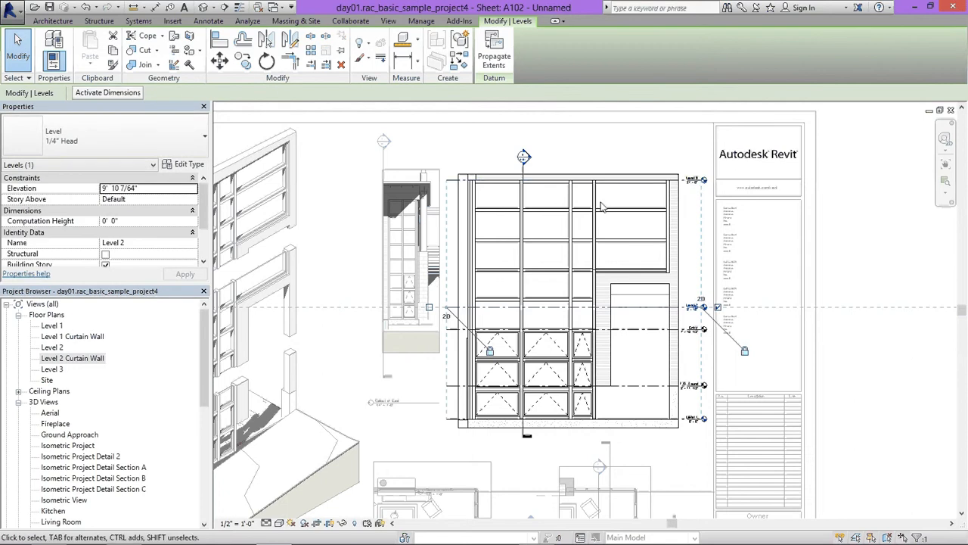
right_click(598, 159)
click(382, 469)
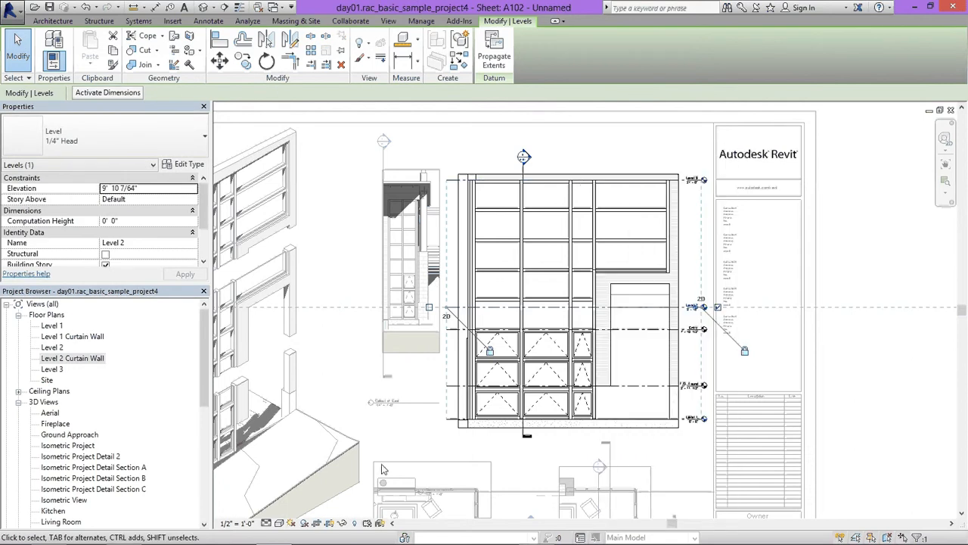
Hide the crop region of the north elevation and deactivate the view
click(332, 525)
right_click(616, 283)
click(672, 271)
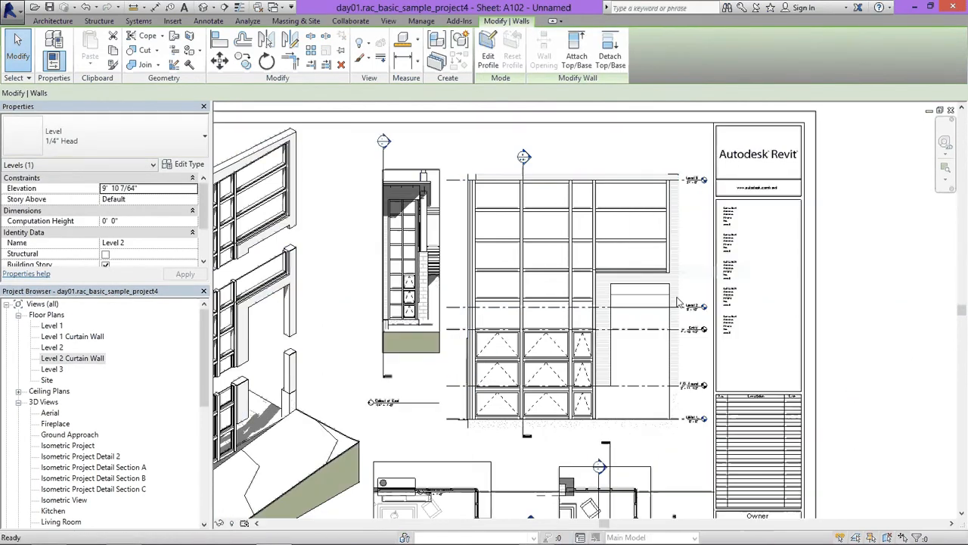
Move the north elevation viewport up on the sheet, clear of the floor plan callouts
click(635, 245)
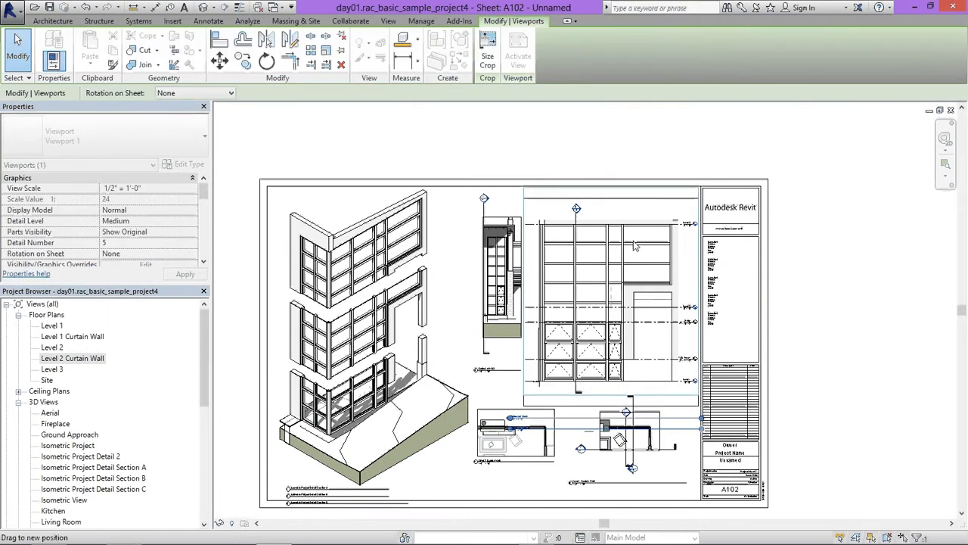
drag(633, 242, 633, 243)
click(857, 393)
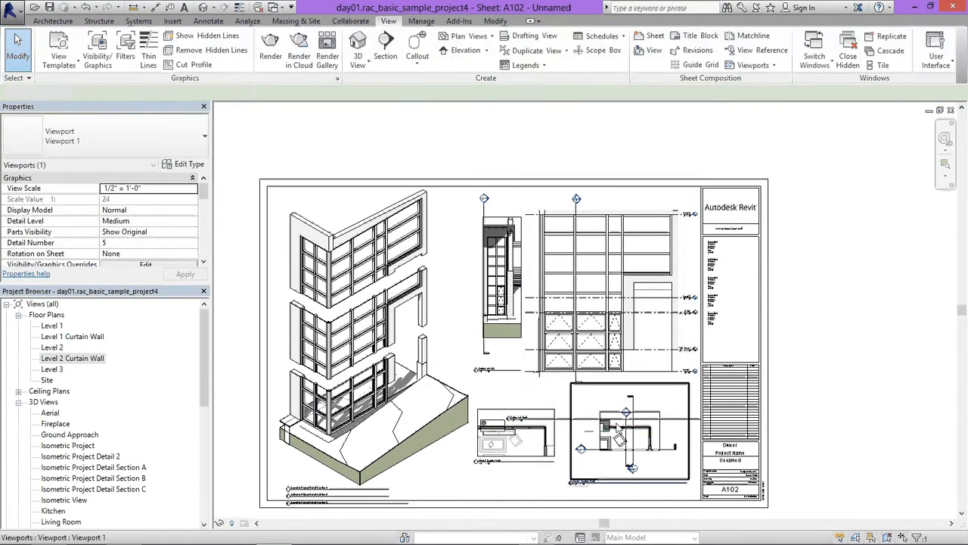
Place the north elevation's view title directly beneath the drawing and shorten its title line
drag(575, 418, 602, 390)
click(662, 343)
drag(725, 393, 693, 396)
click(832, 394)
middle_drag(637, 434, 686, 394)
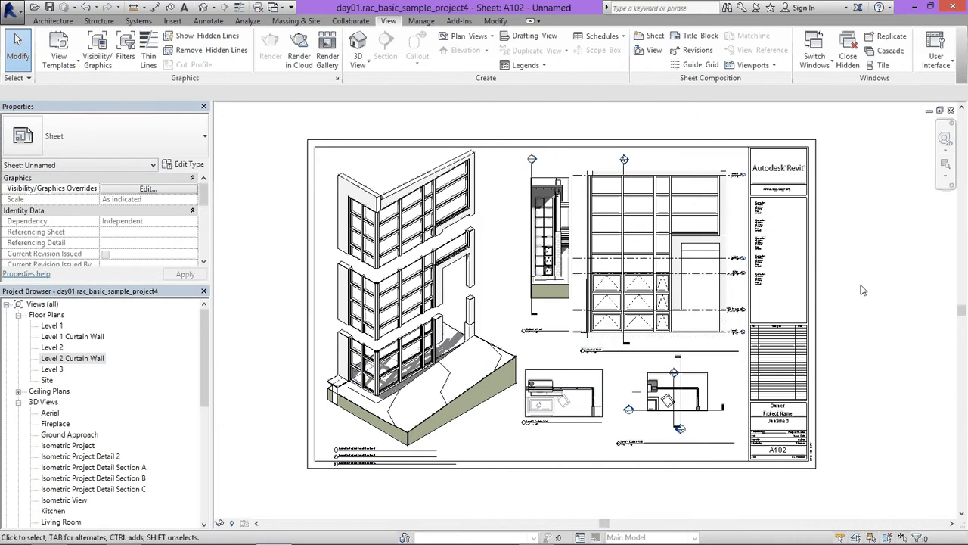
Activate the east callout elevation and set its view scale to 1/2" = 1'-0"
double_click(551, 162)
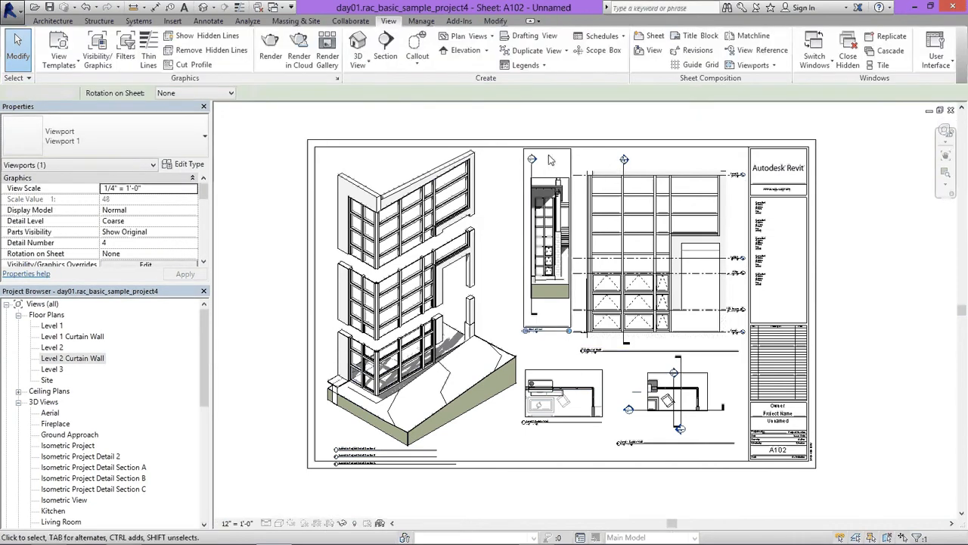
click(236, 522)
click(250, 230)
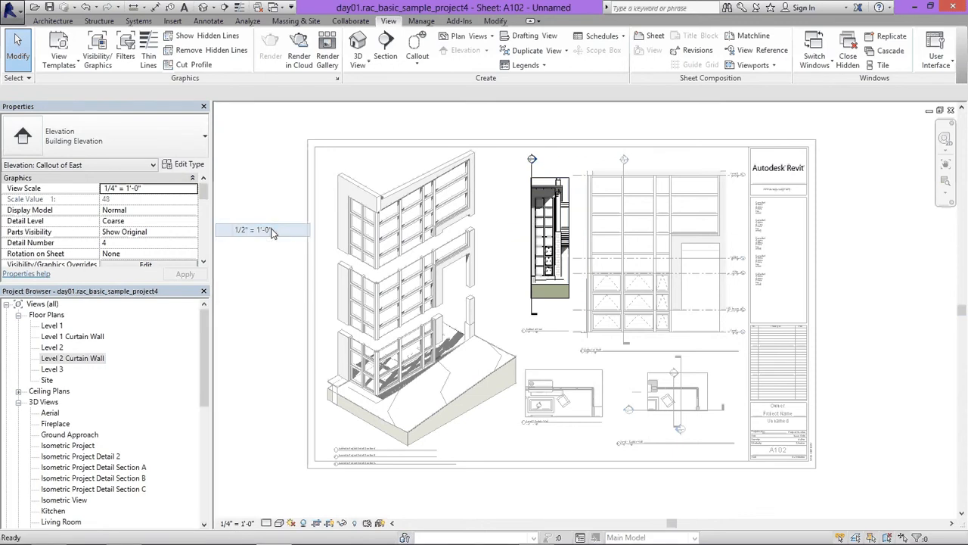
middle_drag(563, 234, 549, 275)
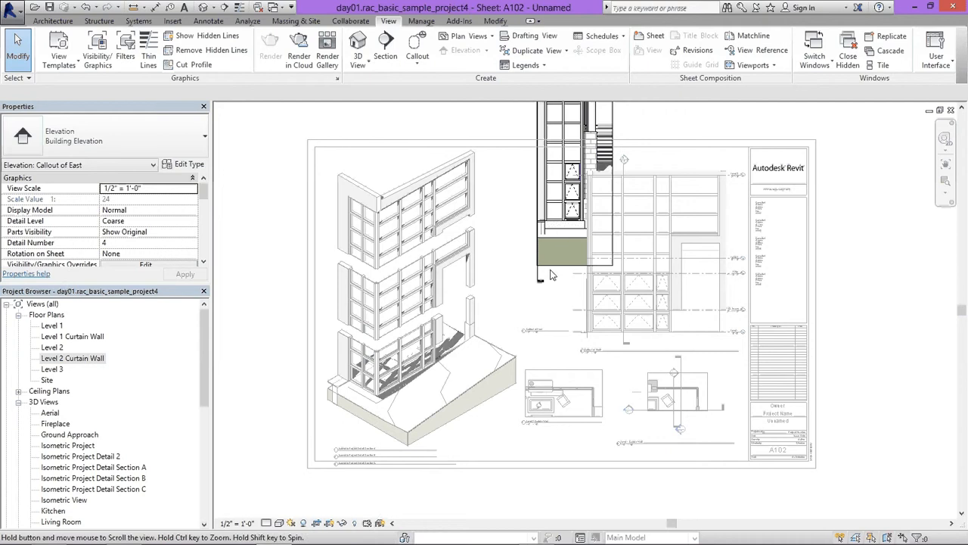
click(603, 155)
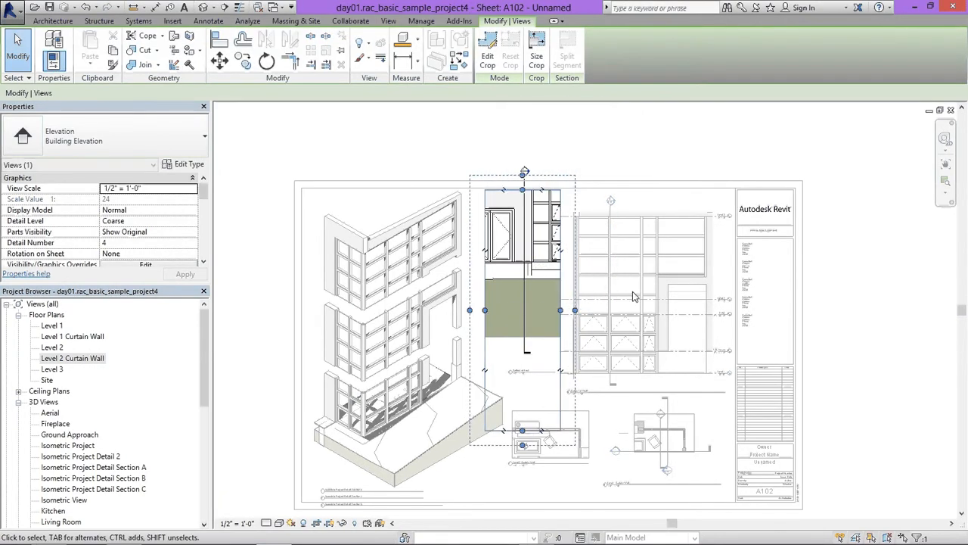
scroll(599, 242, down, 2)
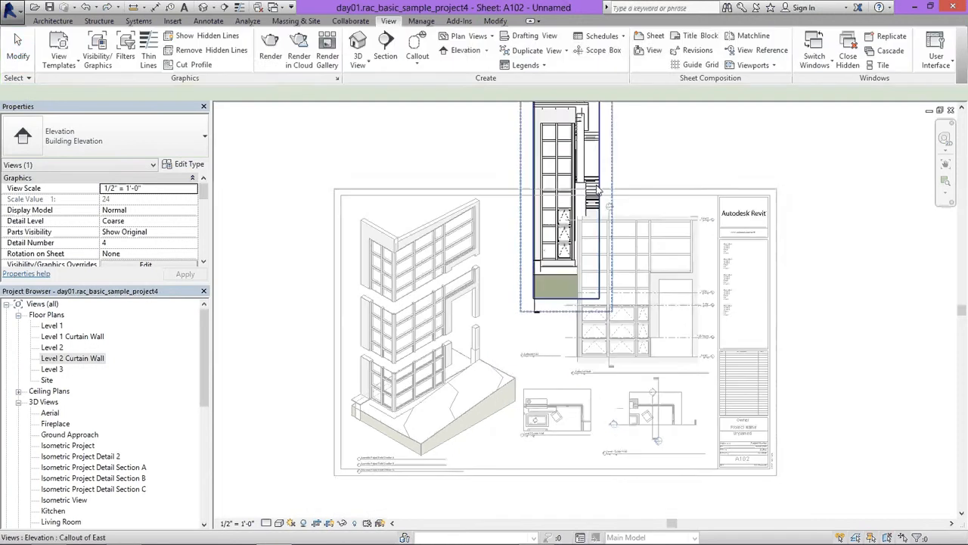
Deactivate the east callout elevation and move its viewport down and left, between the isometric and the north elevation
right_click(589, 162)
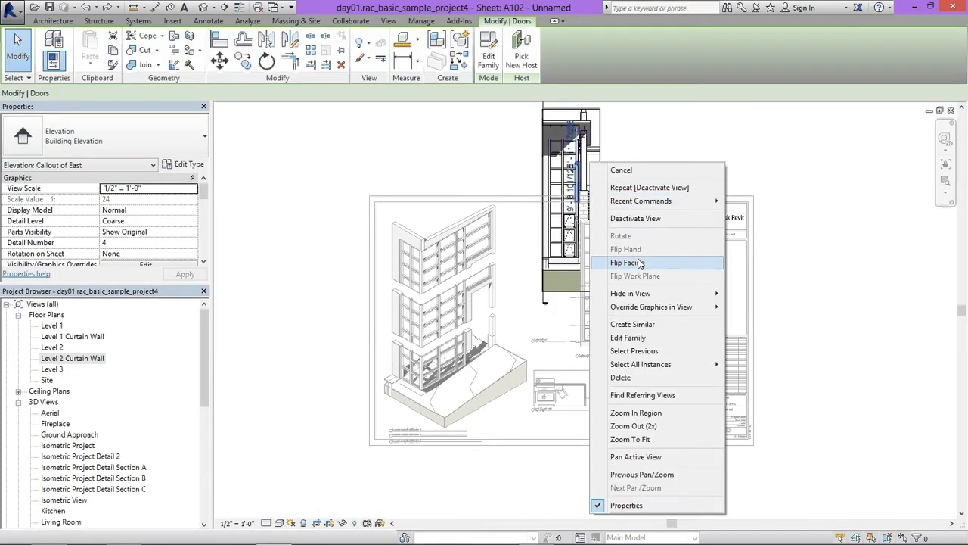
click(621, 218)
click(609, 212)
drag(582, 230, 580, 229)
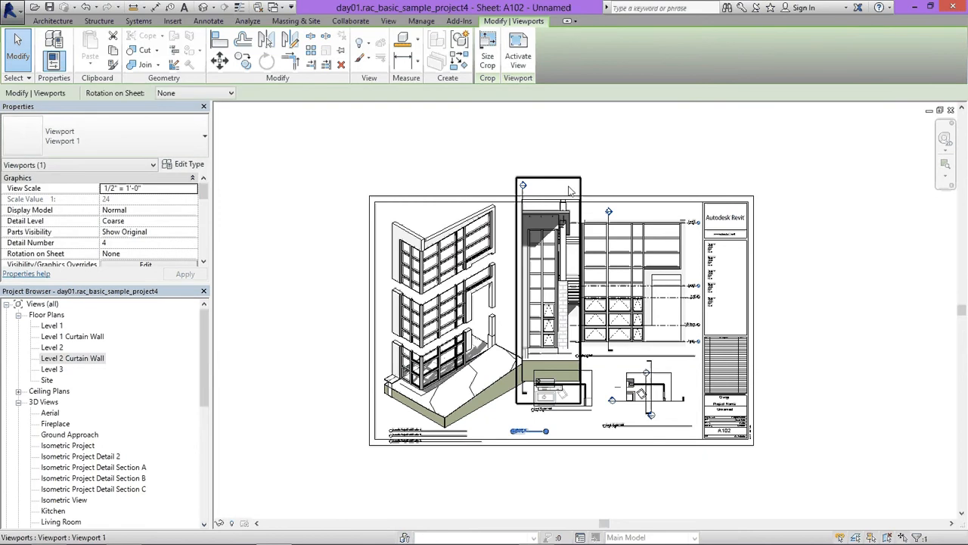
Shift the east callout elevation's viewport slightly toward the isometric and, with the view active, narrow its crop region on the staircase side
drag(570, 190, 562, 197)
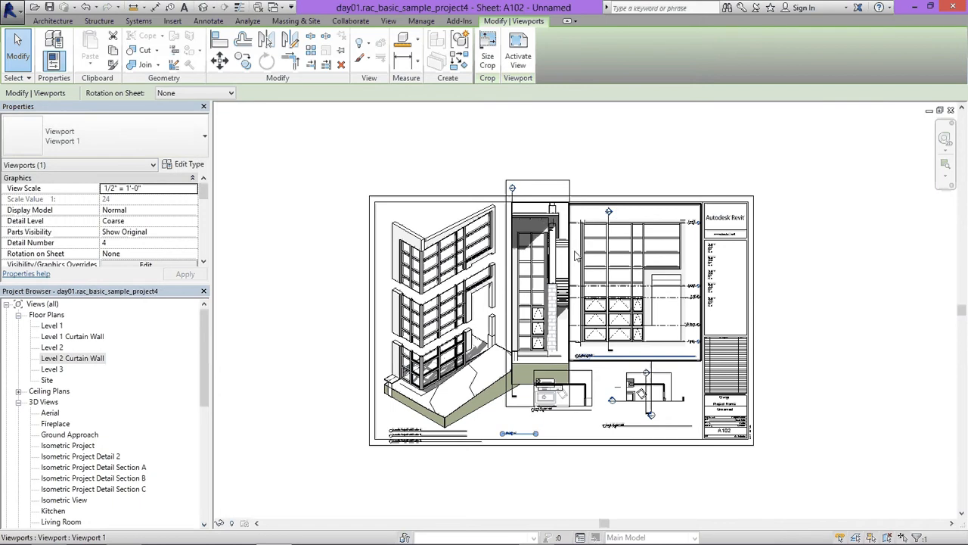
key(Right)
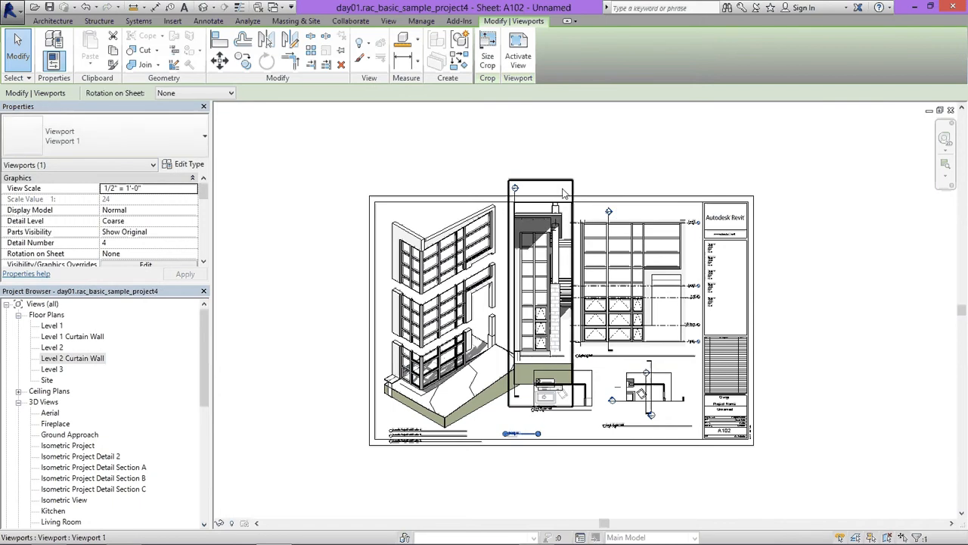
double_click(564, 193)
double_click(574, 218)
scroll(563, 303, up, 2)
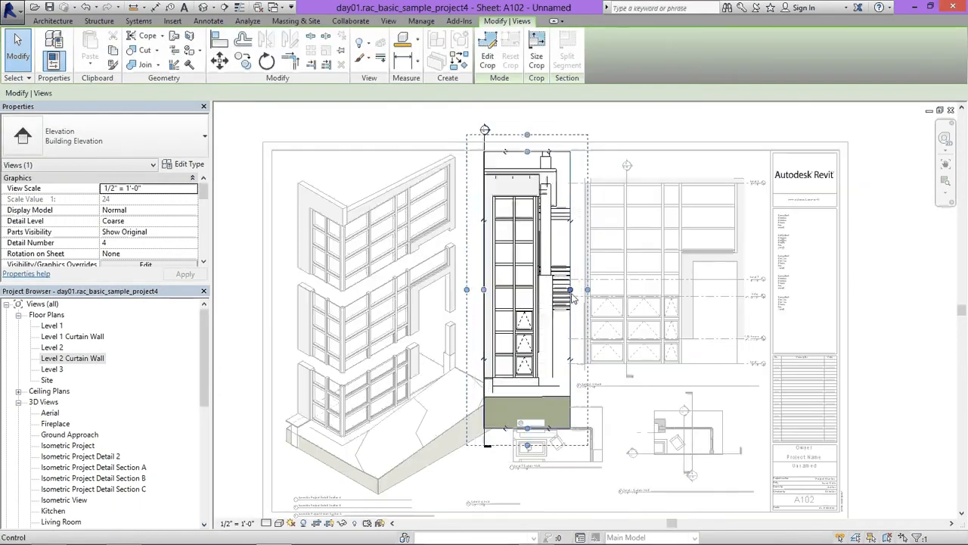
drag(564, 291, 548, 294)
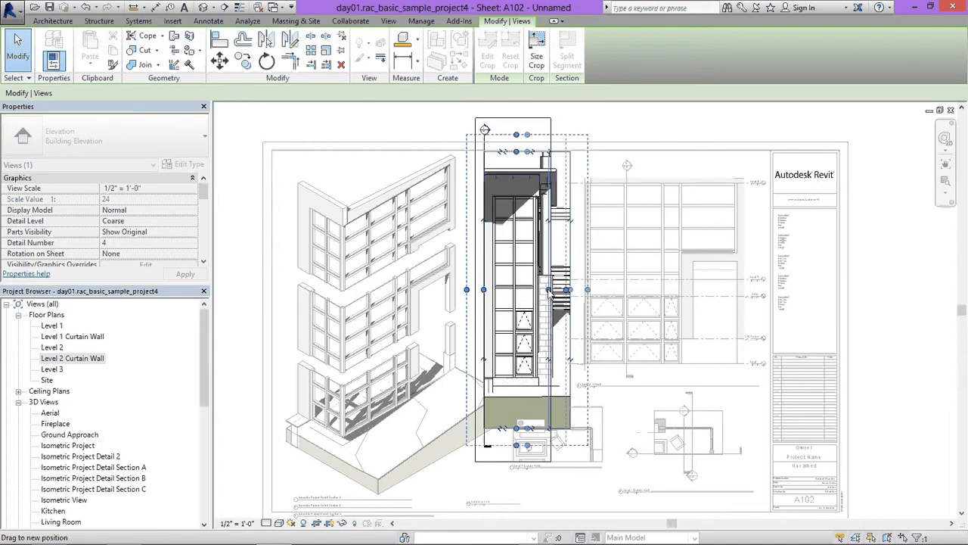
Try hiding the whole category of the fireplace wall in the east callout elevation
click(543, 268)
right_click(544, 269)
mouse_move(598, 323)
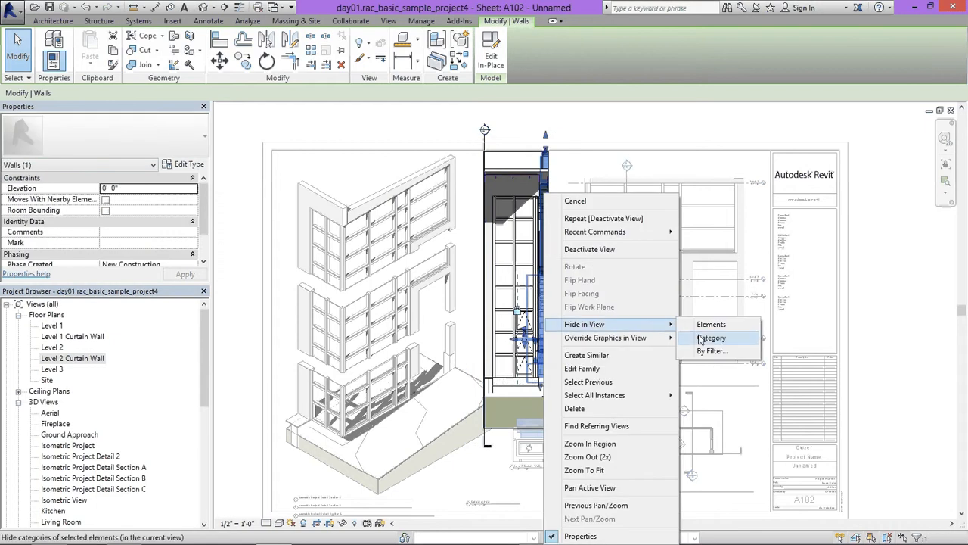
click(704, 339)
click(498, 369)
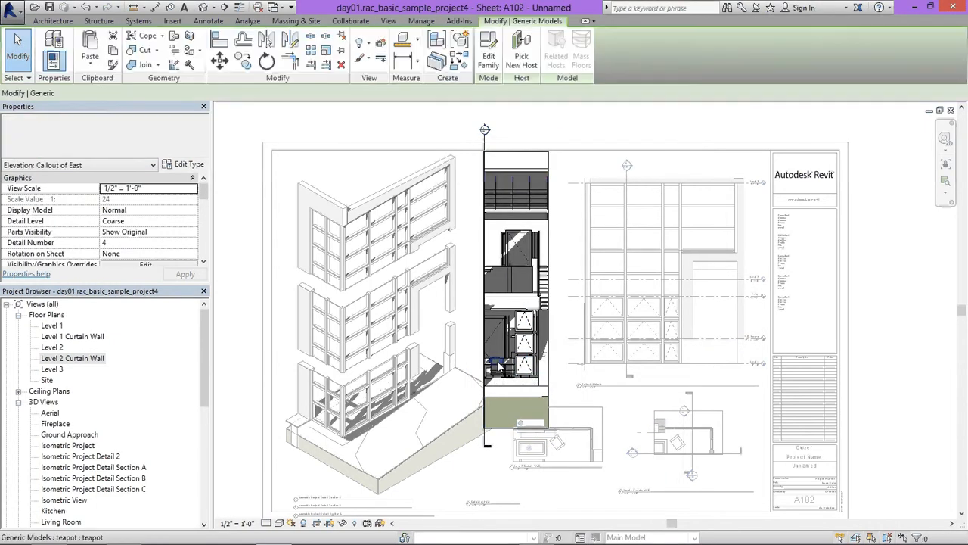
right_click(498, 370)
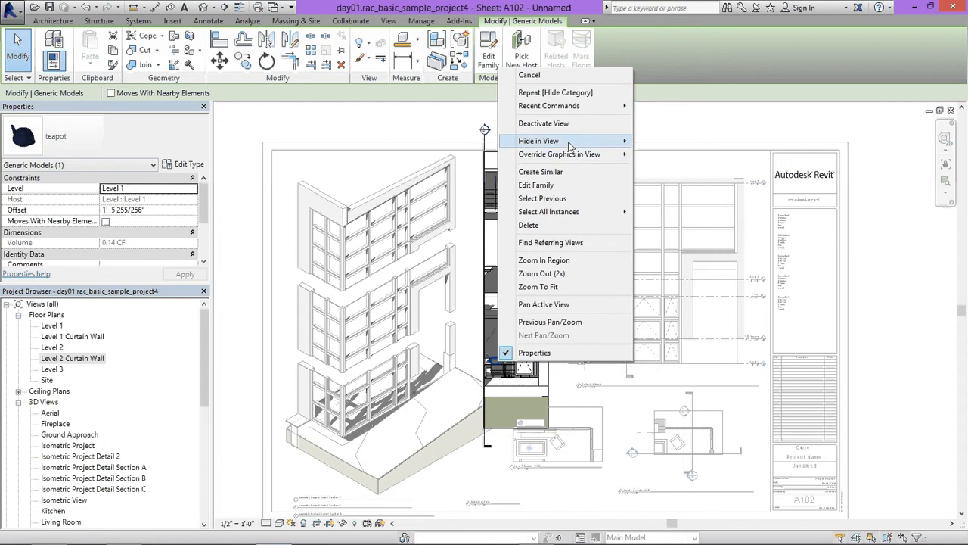
key(Escape)
key(ctrl+z)
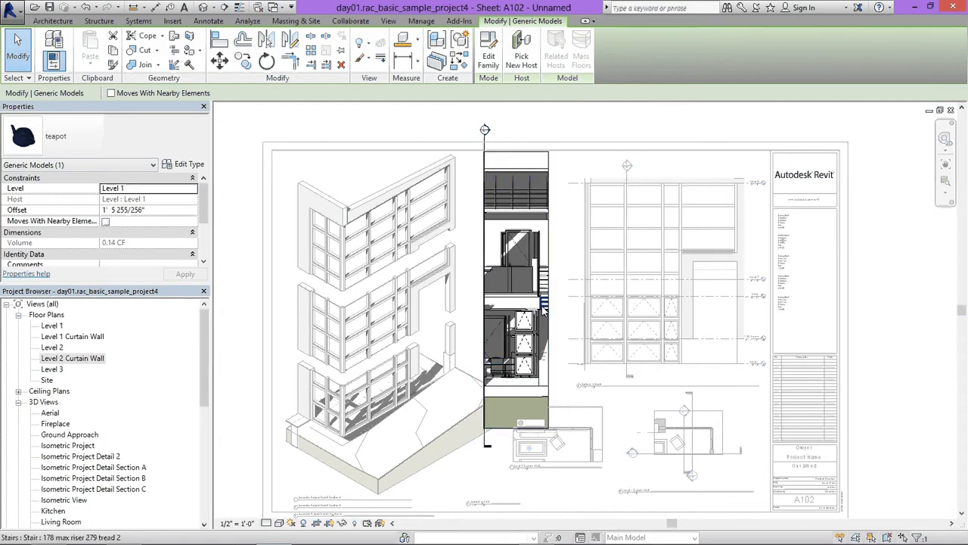
Hide only the fireplace wall element in the east callout elevation
click(545, 237)
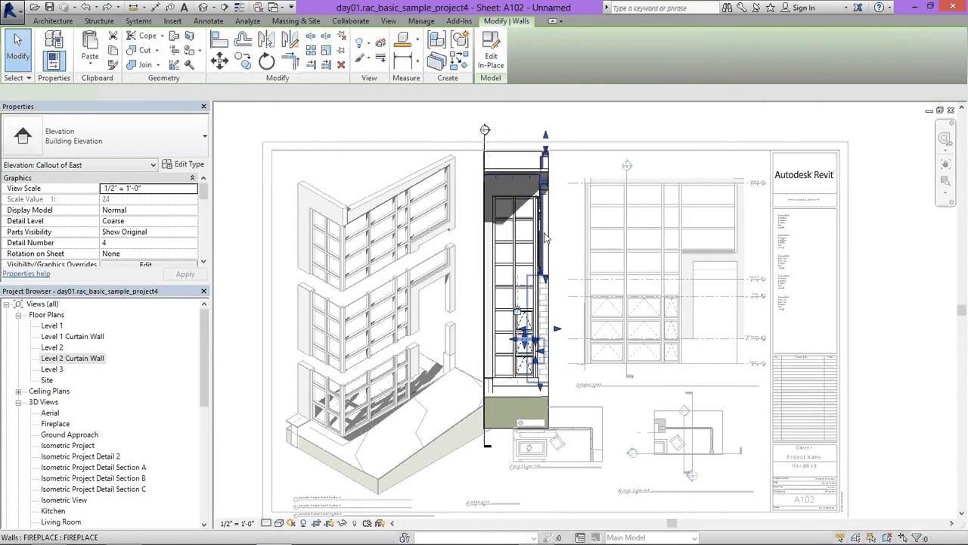
right_click(543, 196)
mouse_move(595, 326)
click(701, 325)
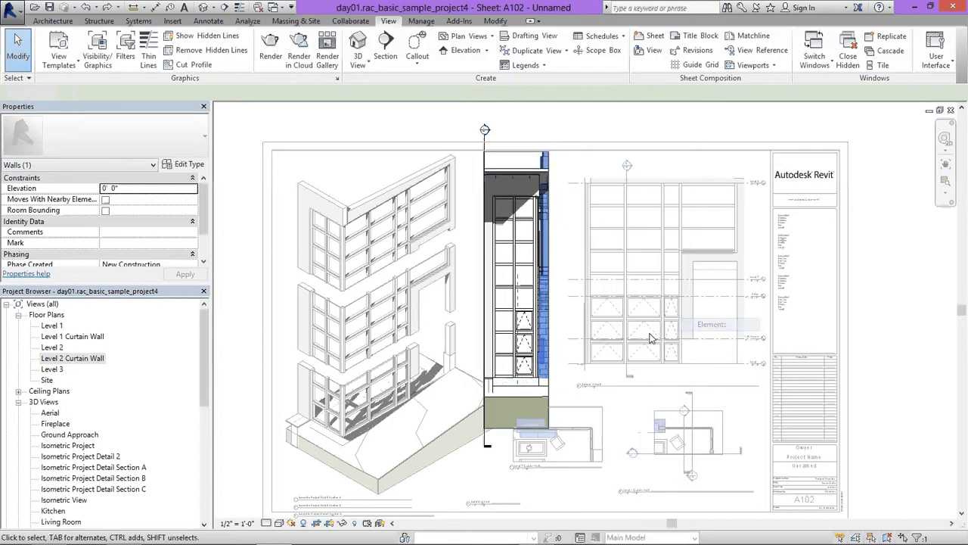
Crop most of the ground below and the roof area above the curtain wall in the east callout elevation, and deactivate the view
click(506, 437)
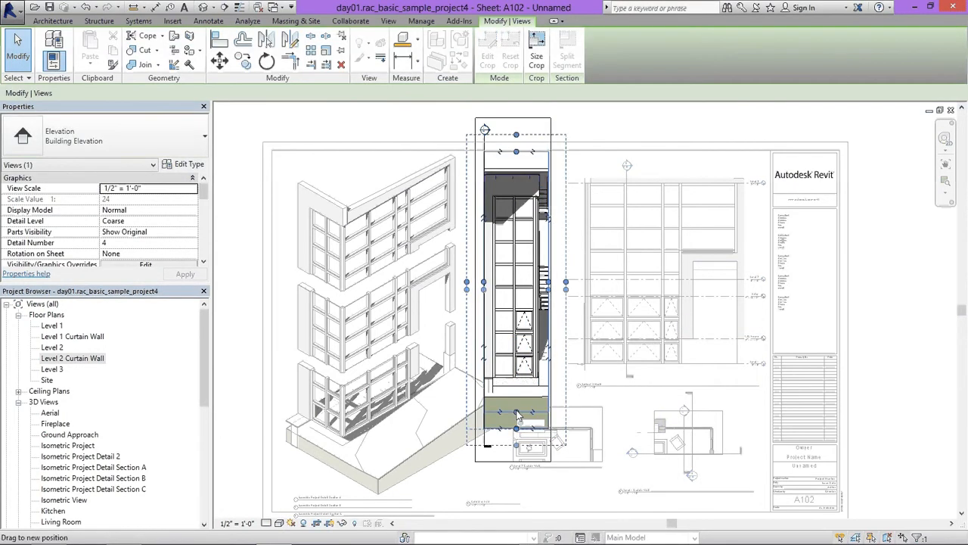
drag(517, 414, 517, 406)
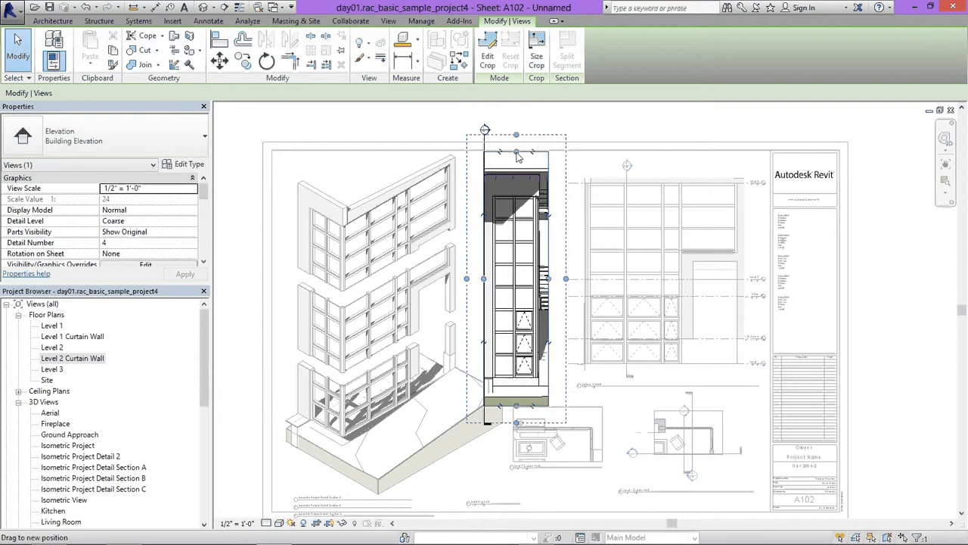
drag(517, 152, 535, 195)
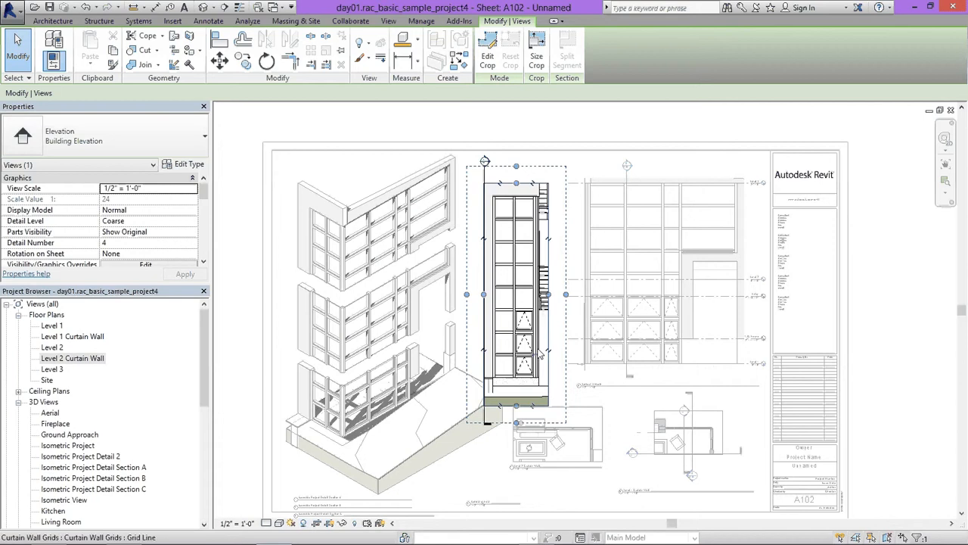
right_click(523, 203)
click(566, 258)
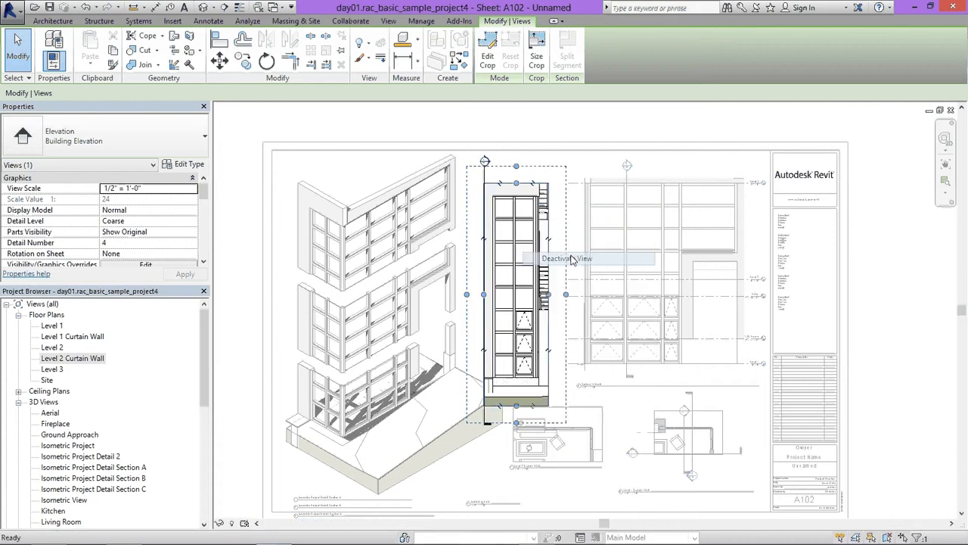
Position the east callout viewport between the isometric and the north elevation, lining its curtain wall up with the north elevation's
mouse_move(527, 211)
mouse_down()
mouse_move(525, 192)
mouse_move(563, 213)
mouse_move(515, 212)
mouse_up()
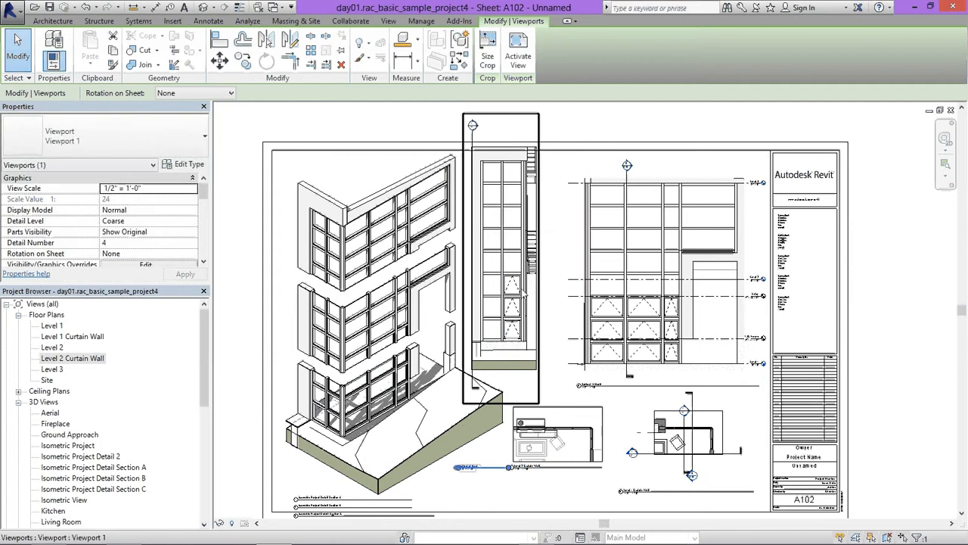
drag(522, 287, 462, 378)
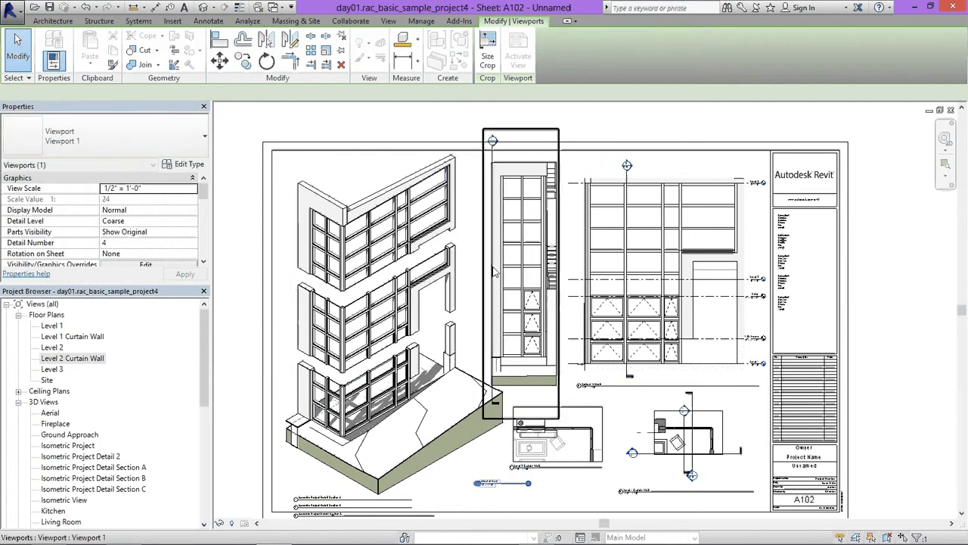
mouse_move(524, 277)
mouse_down()
mouse_move(512, 295)
mouse_move(513, 281)
mouse_up()
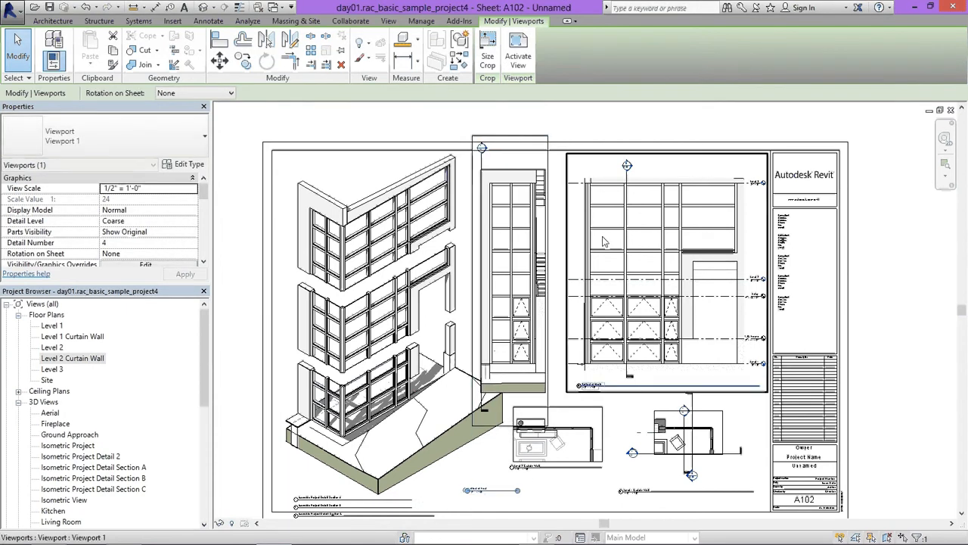
key(Right)
key(Right)
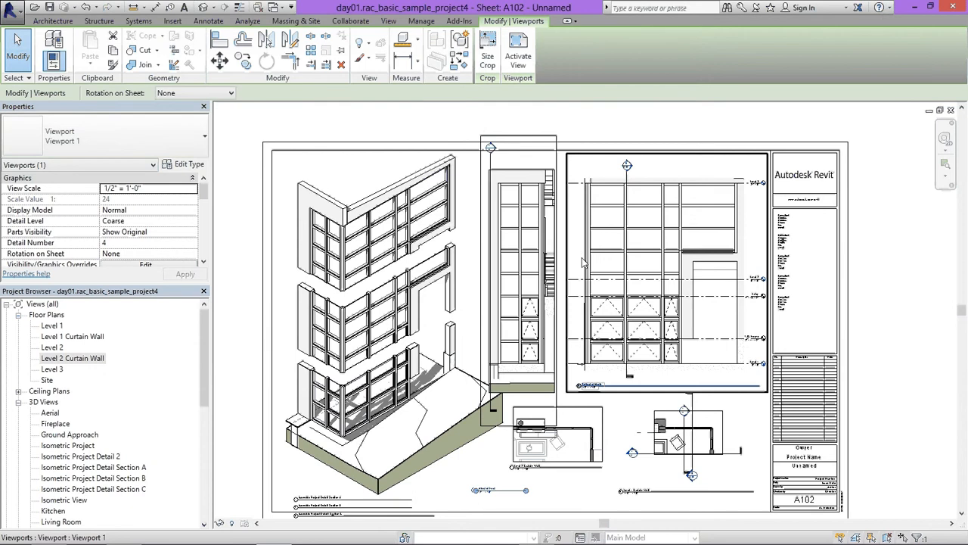
key(Right)
Activate the east callout elevation and hide the railings category in it
double_click(556, 262)
click(556, 261)
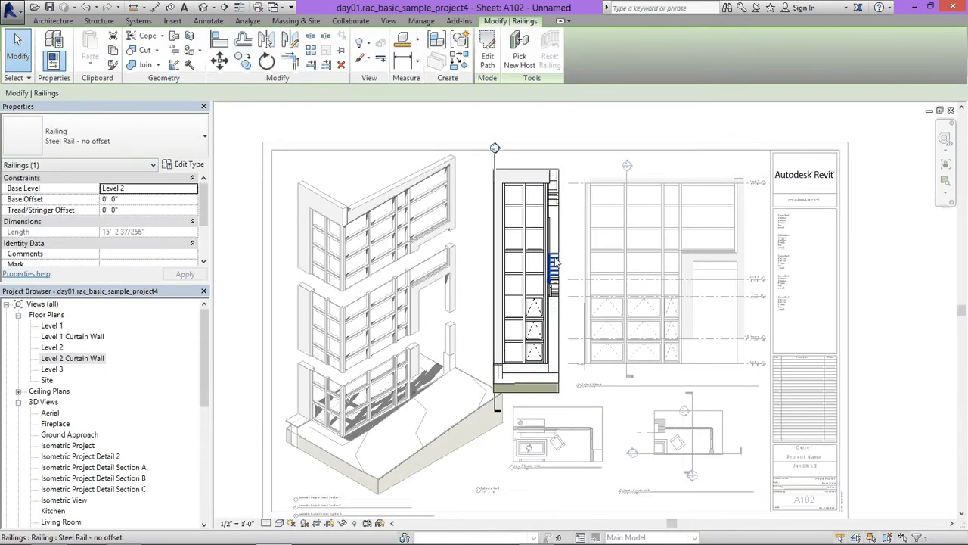
right_click(558, 262)
click(555, 289)
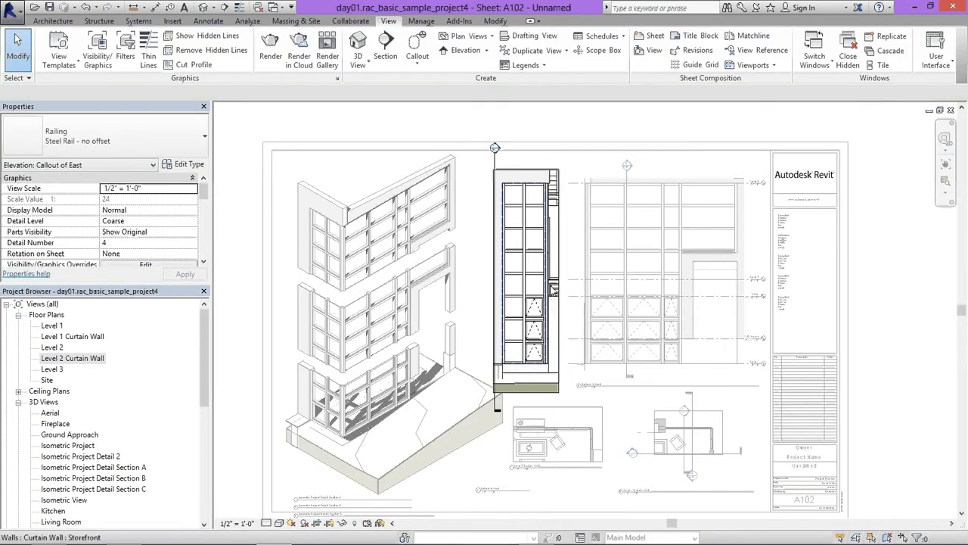
click(553, 290)
right_click(556, 293)
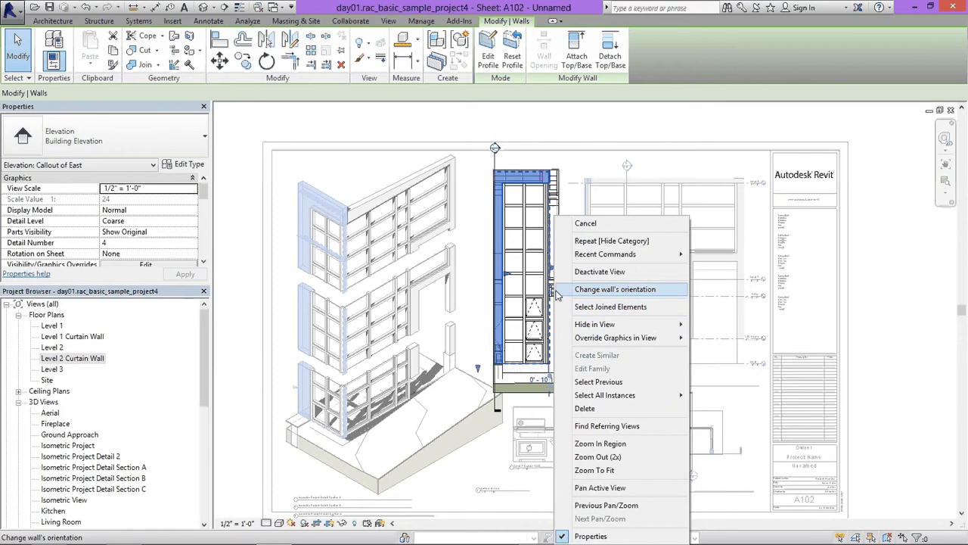
click(556, 290)
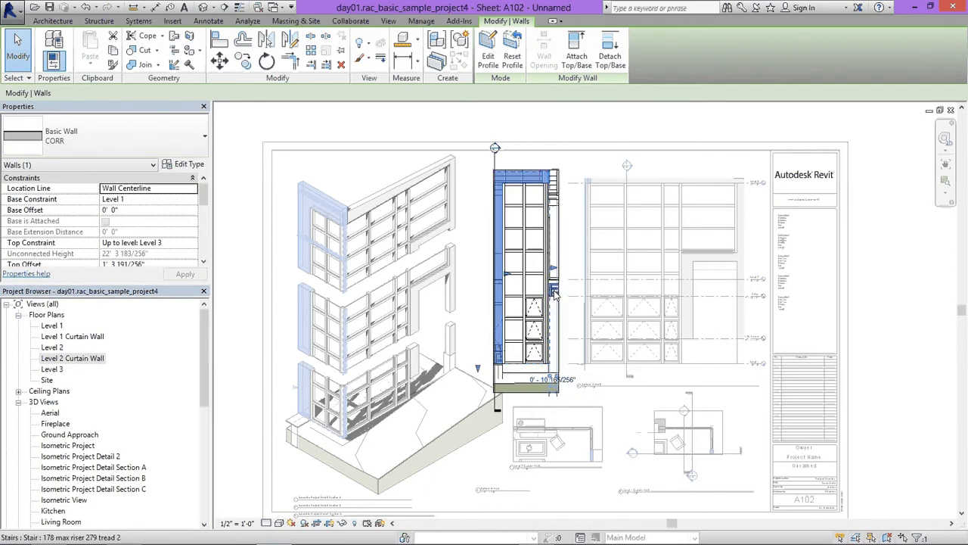
Hide the stairs category in the east callout elevation
click(554, 294)
right_click(555, 294)
mouse_move(628, 324)
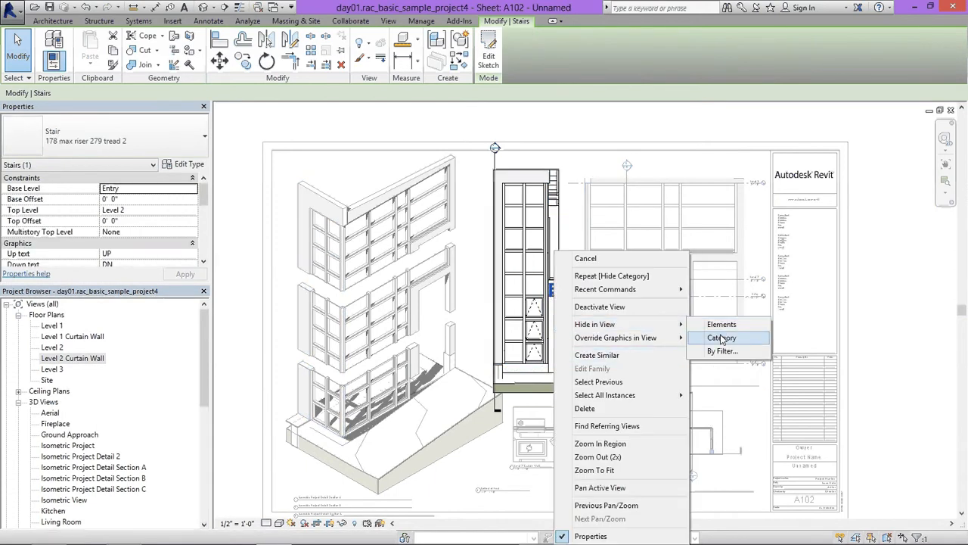
click(721, 339)
Hide the structural beam systems and structural framing categories in the east callout elevation
click(554, 286)
right_click(554, 286)
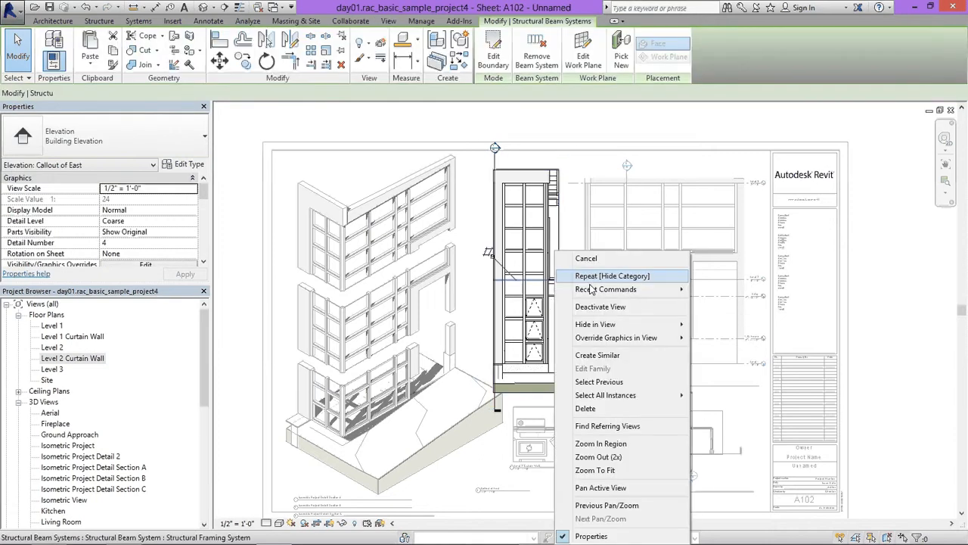
click(726, 337)
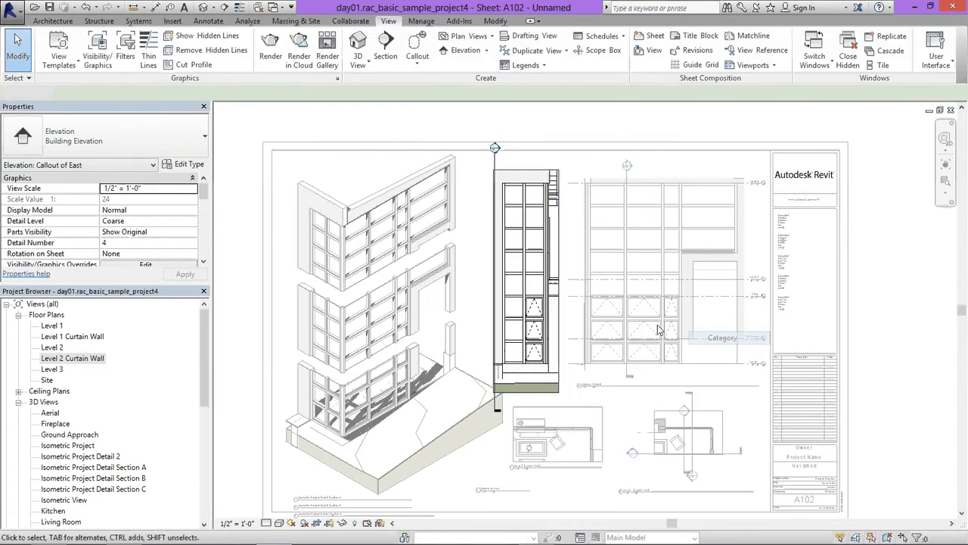
click(555, 286)
right_click(554, 286)
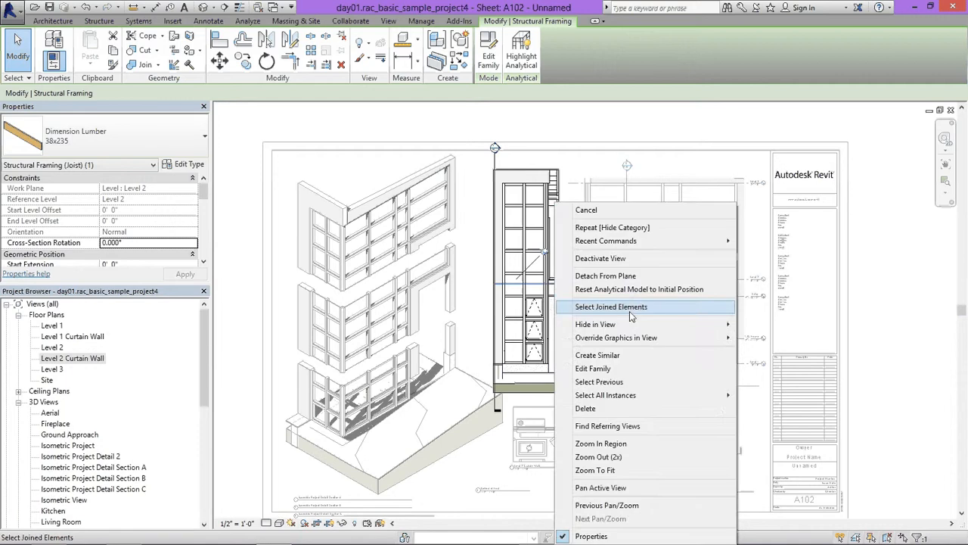
mouse_move(605, 320)
click(760, 337)
click(553, 284)
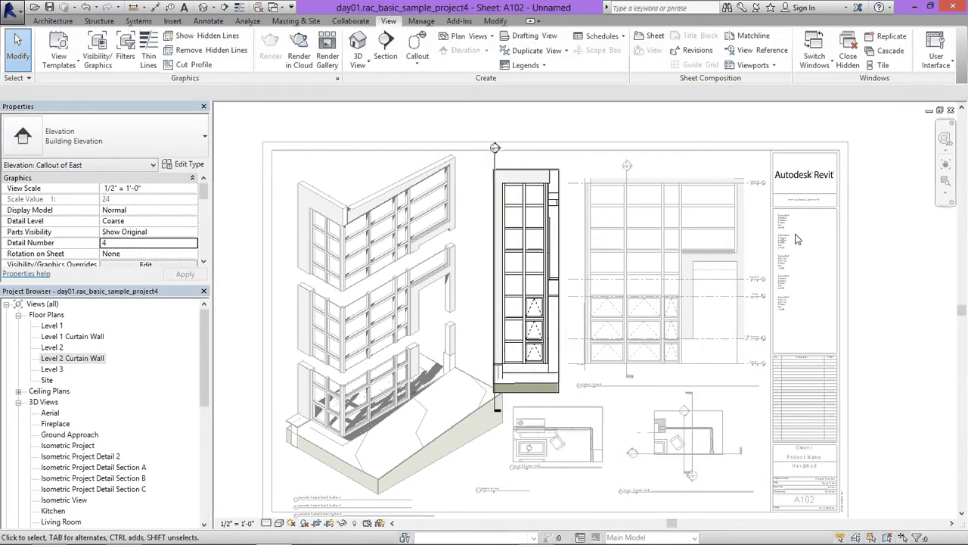
Tighten the east elevation's crop region to just above the curtain wall and up past the ground fill at its base
click(534, 186)
drag(527, 176, 528, 178)
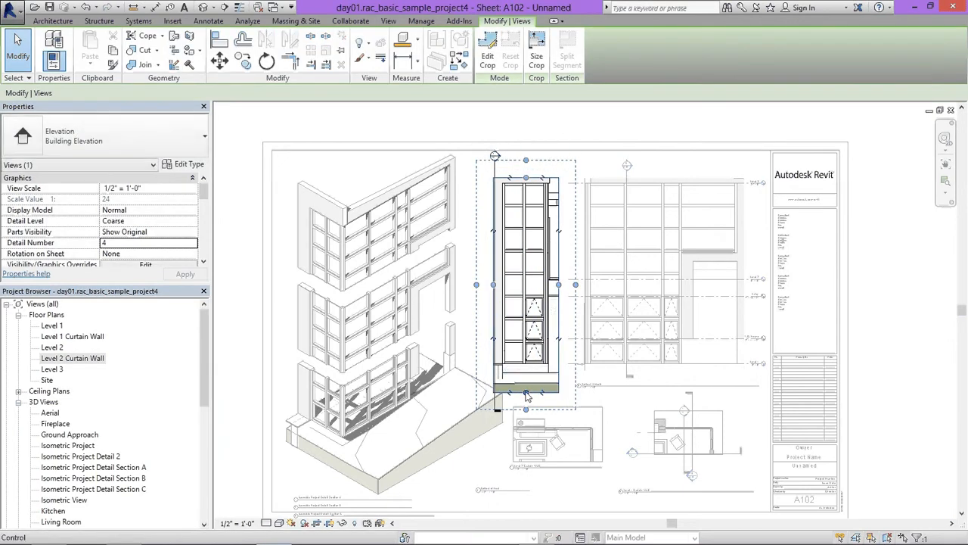
drag(527, 396, 528, 383)
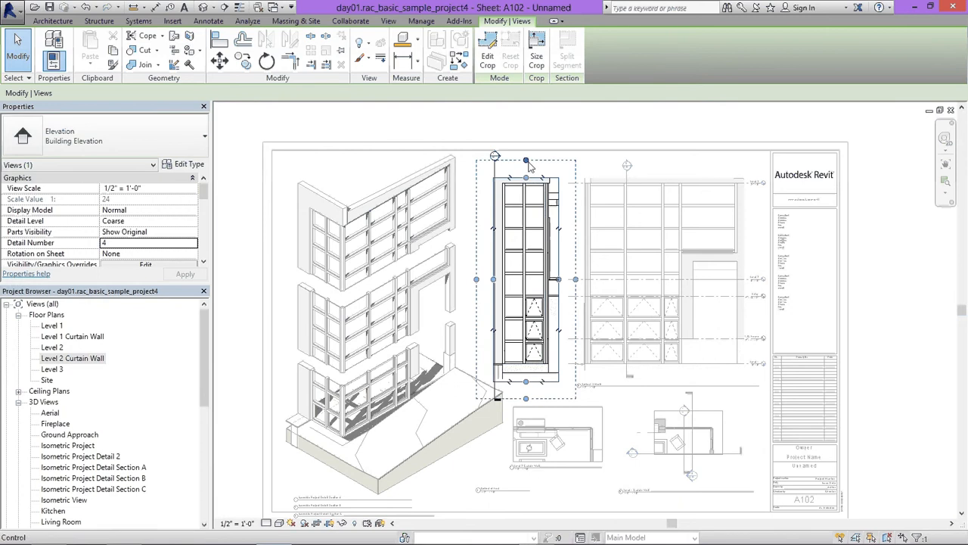
Hide the category of the section line running along the edge of the east callout elevation
click(495, 168)
drag(495, 160, 495, 172)
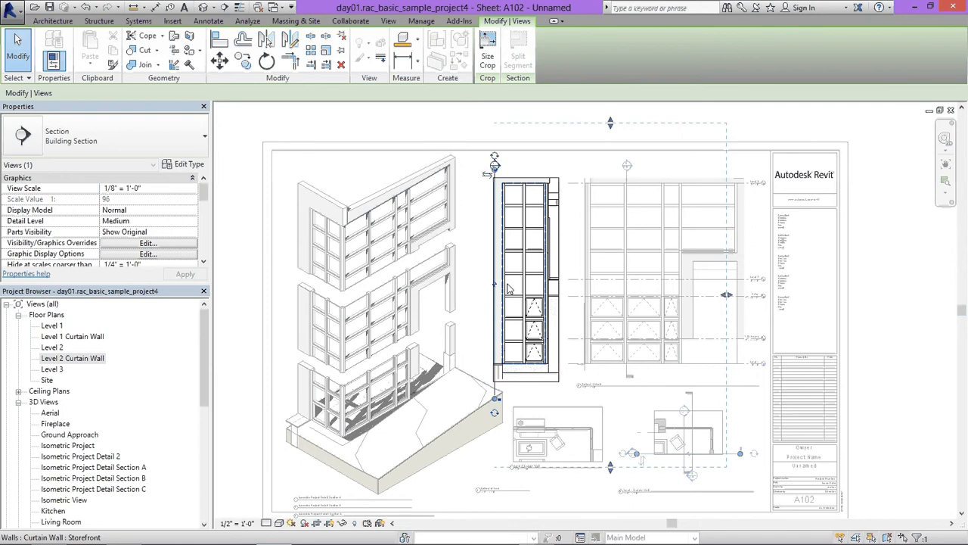
right_click(495, 195)
mouse_move(545, 316)
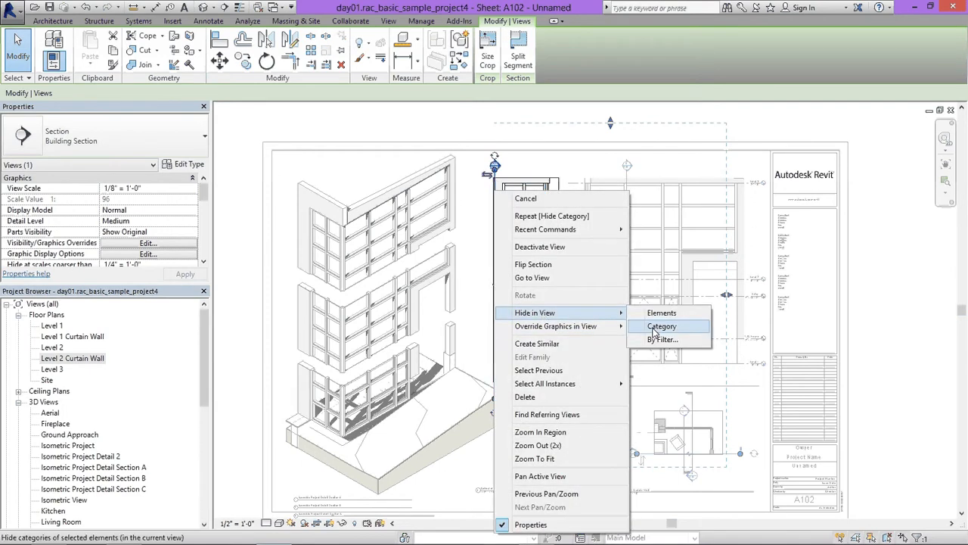
click(658, 332)
Raise the east elevation's lower crop edge slightly and deactivate the view
click(522, 382)
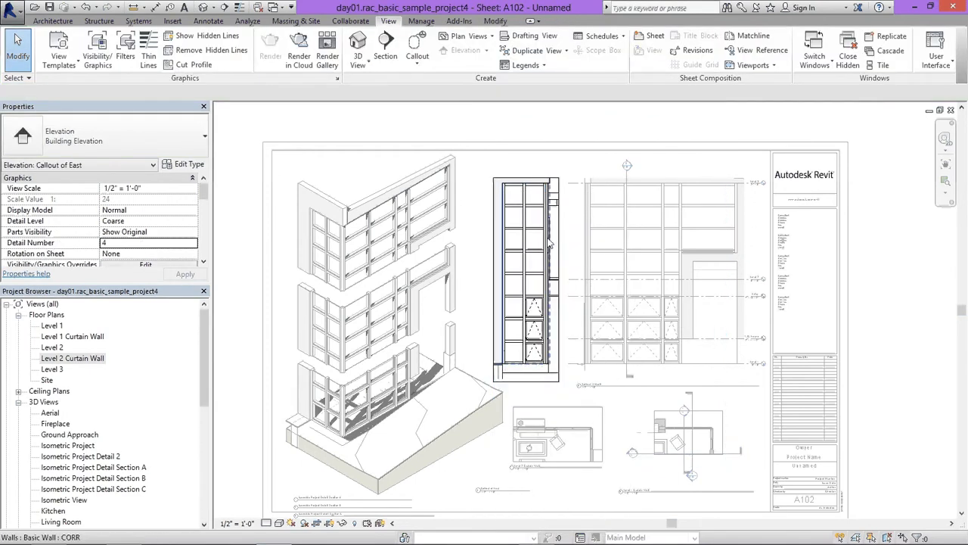
click(523, 385)
drag(527, 387, 529, 386)
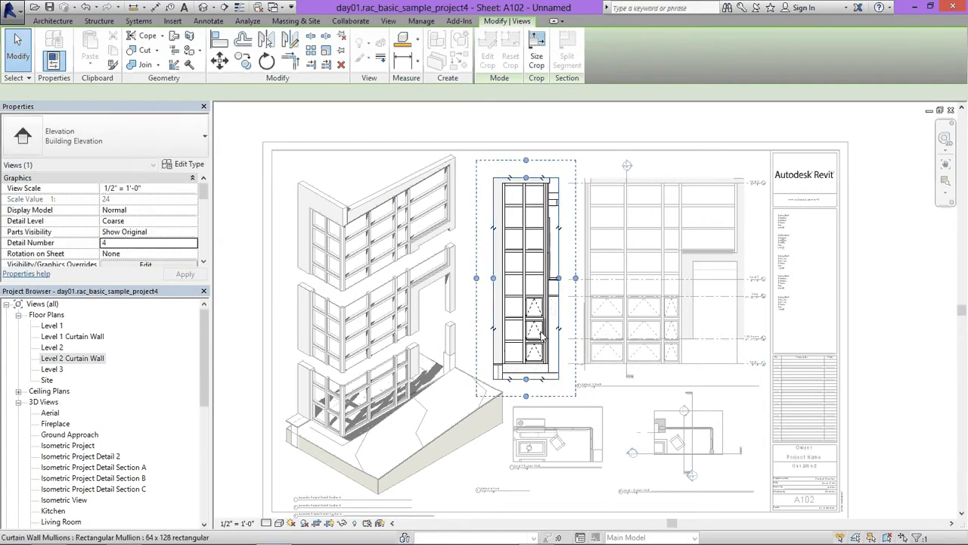
right_click(546, 261)
click(605, 75)
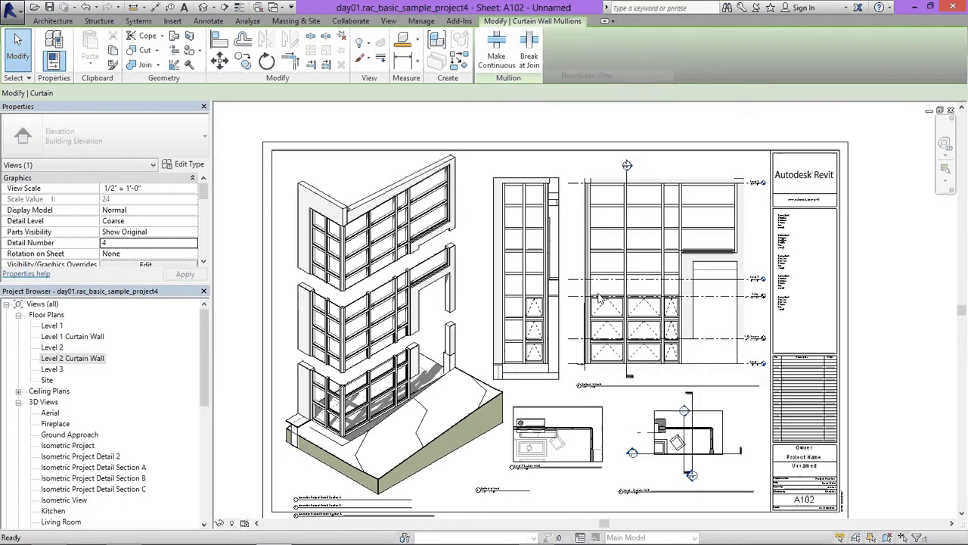
Move the east elevation's view title directly beneath its viewport and nudge the viewport right toward the north elevation
click(513, 489)
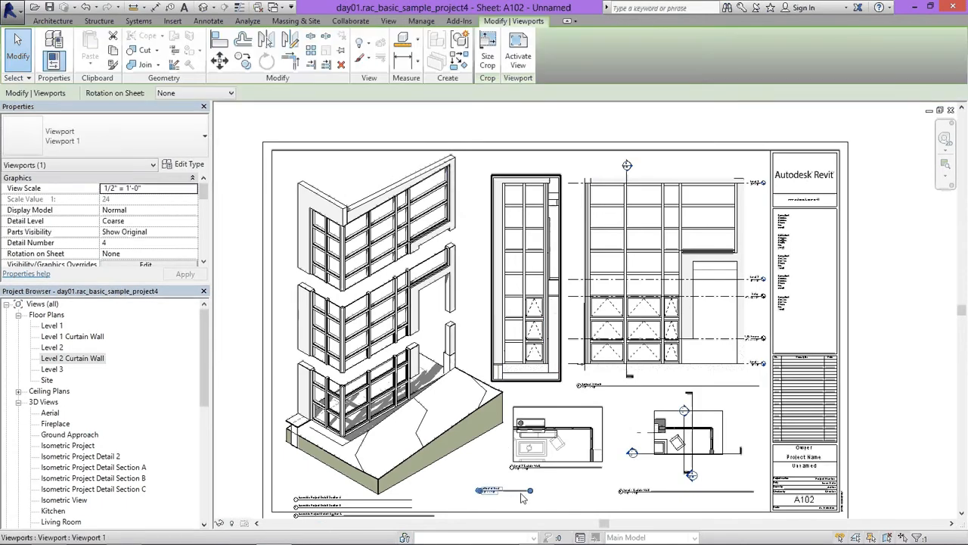
click(527, 500)
drag(526, 492, 540, 394)
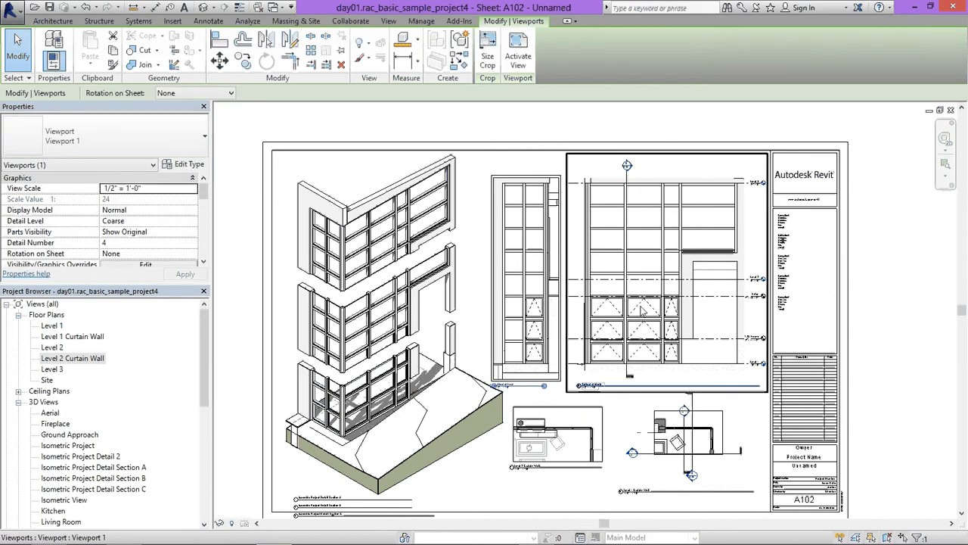
key(Right)
key(Right)
key(Right)
Activate the north callout elevation, shorten the level lines' left ends to just outside the wall edge, and deactivate the view
click(667, 207)
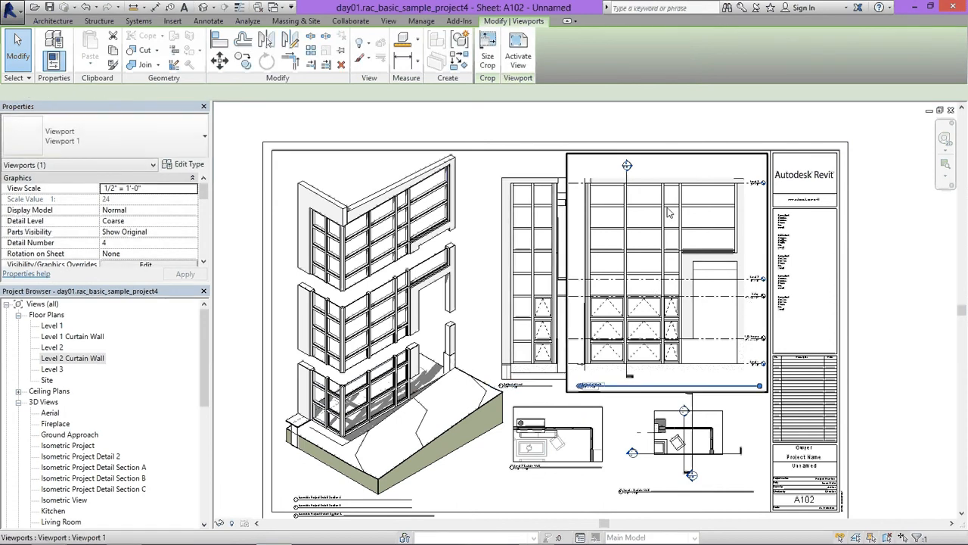
double_click(671, 176)
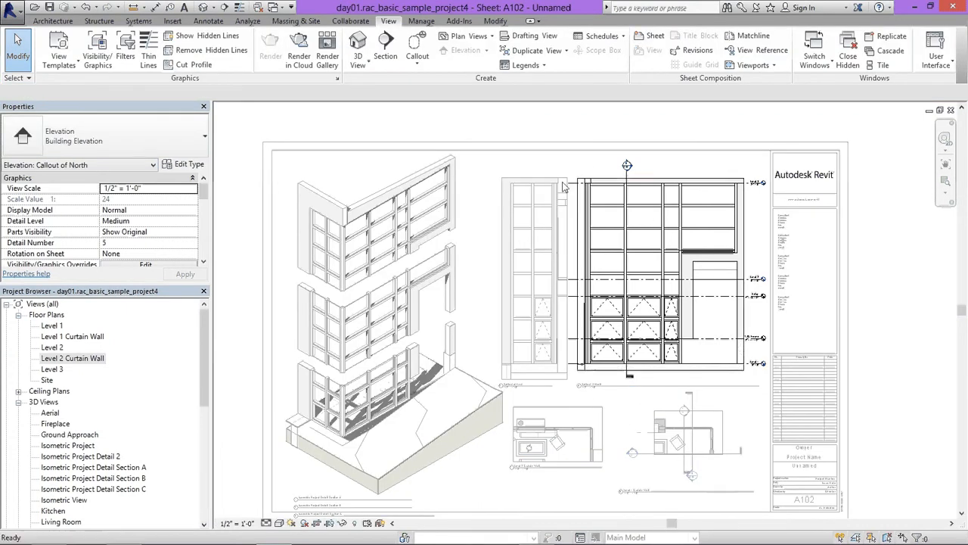
click(578, 281)
drag(578, 275, 577, 279)
click(572, 283)
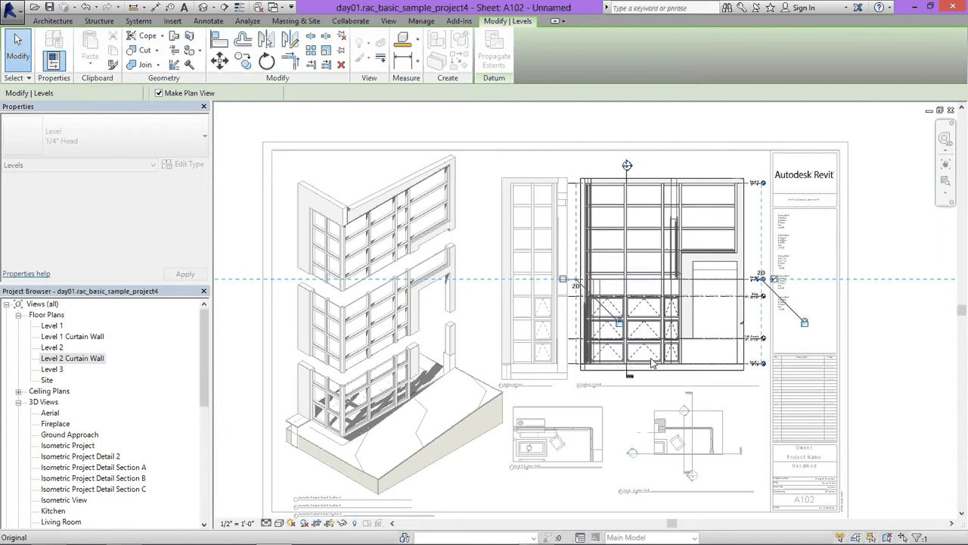
right_click(612, 180)
click(659, 236)
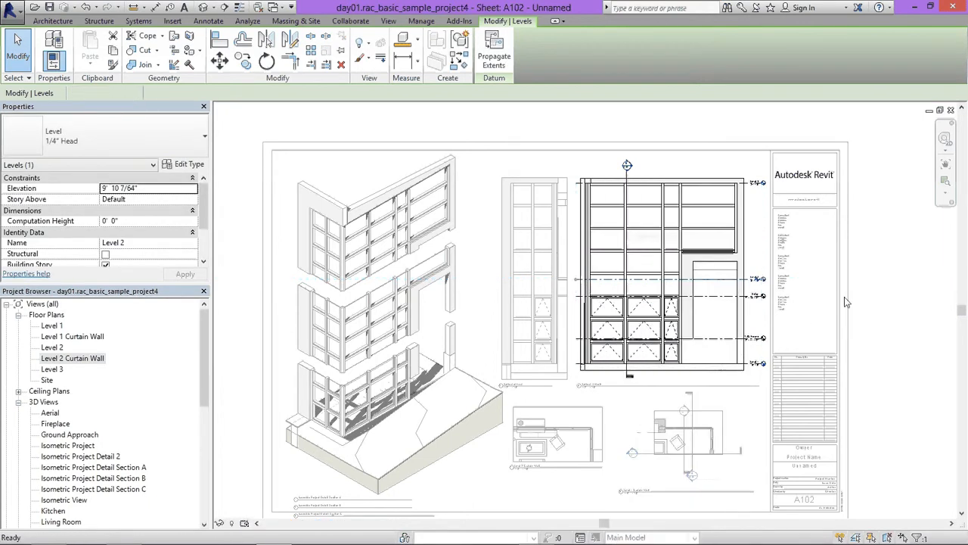
Hide the crop region border of the east callout elevation and deactivate the view
double_click(544, 327)
click(331, 524)
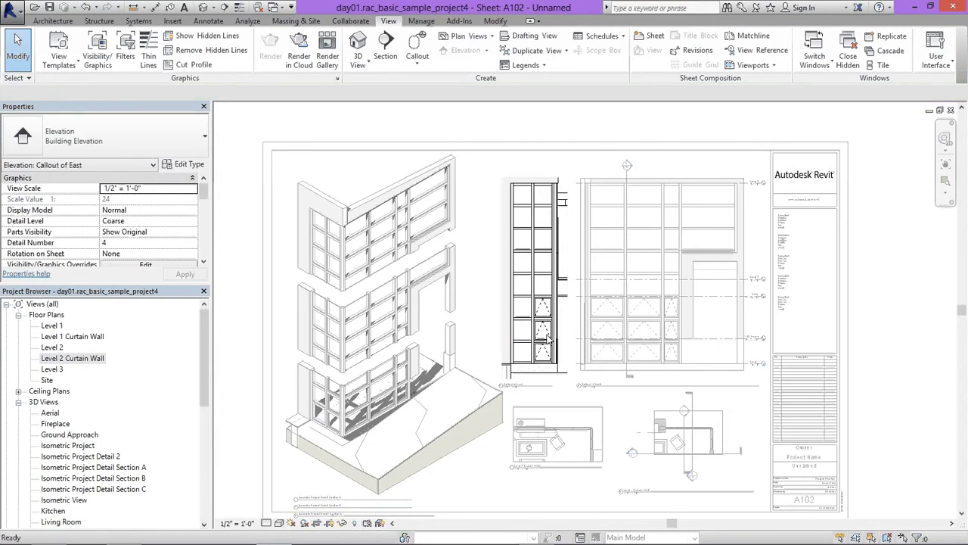
right_click(551, 296)
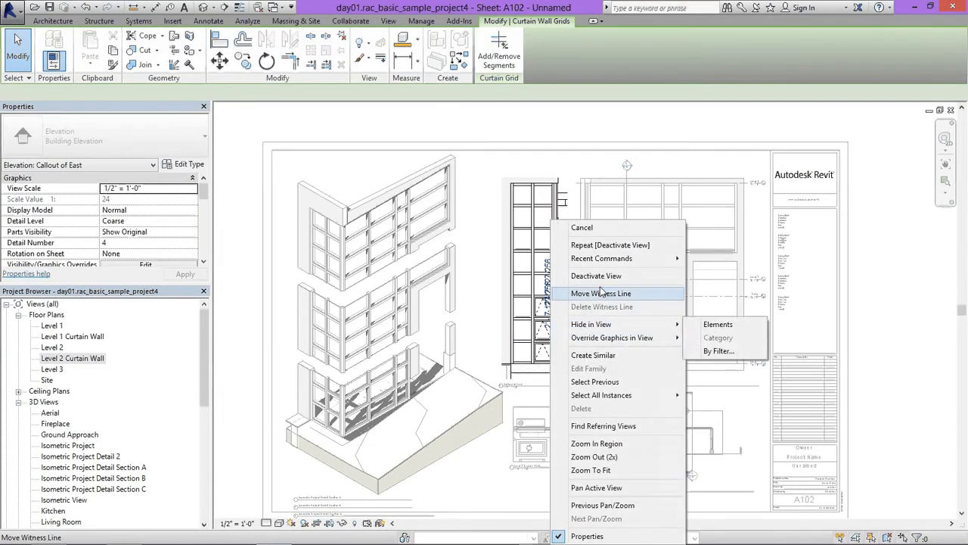
click(595, 276)
Nudge the east elevation viewport sideways to adjust its gap from the north elevation
click(560, 261)
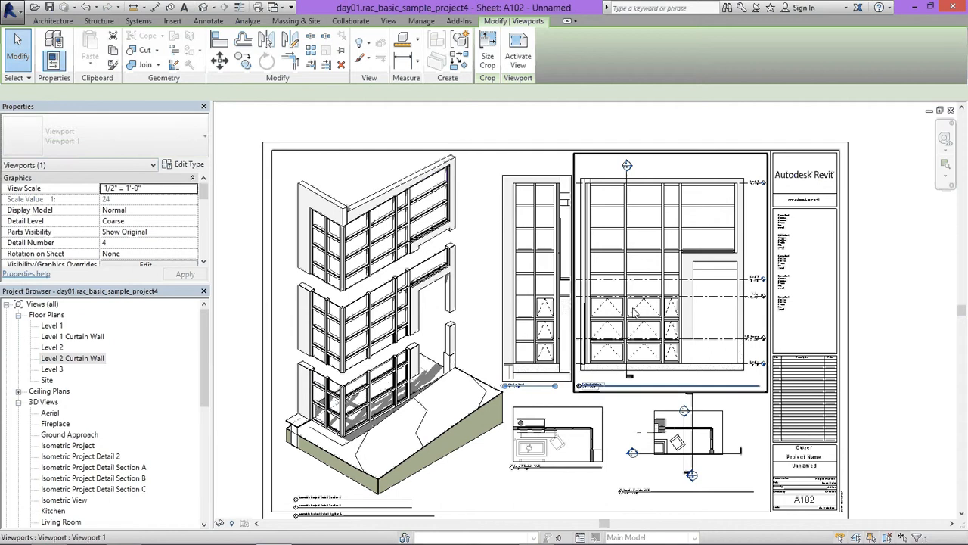
key(Right)
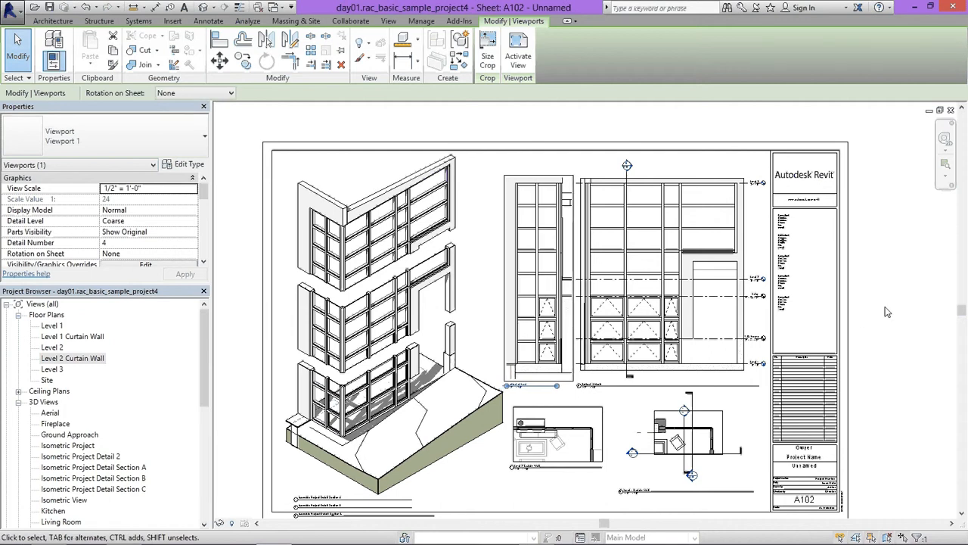
click(887, 312)
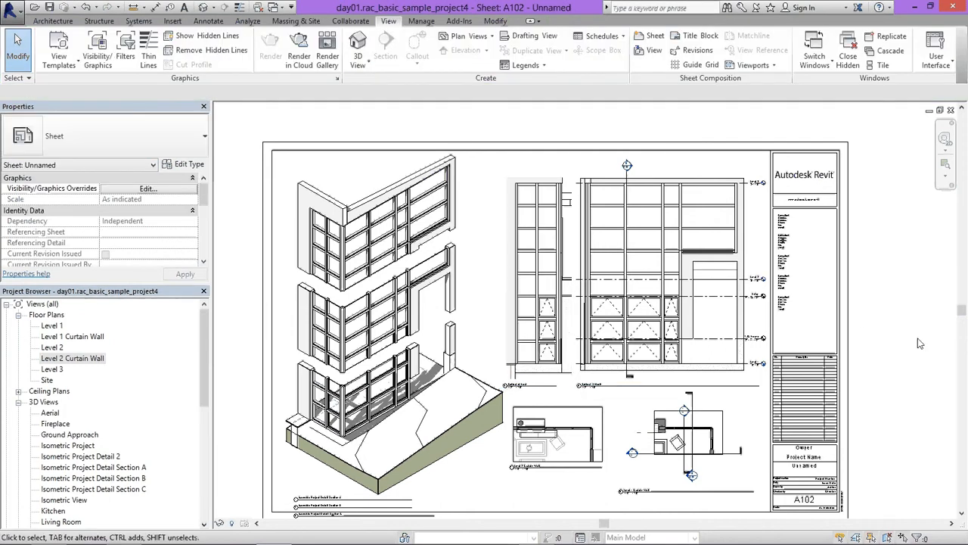
middle_drag(876, 357, 851, 322)
click(611, 307)
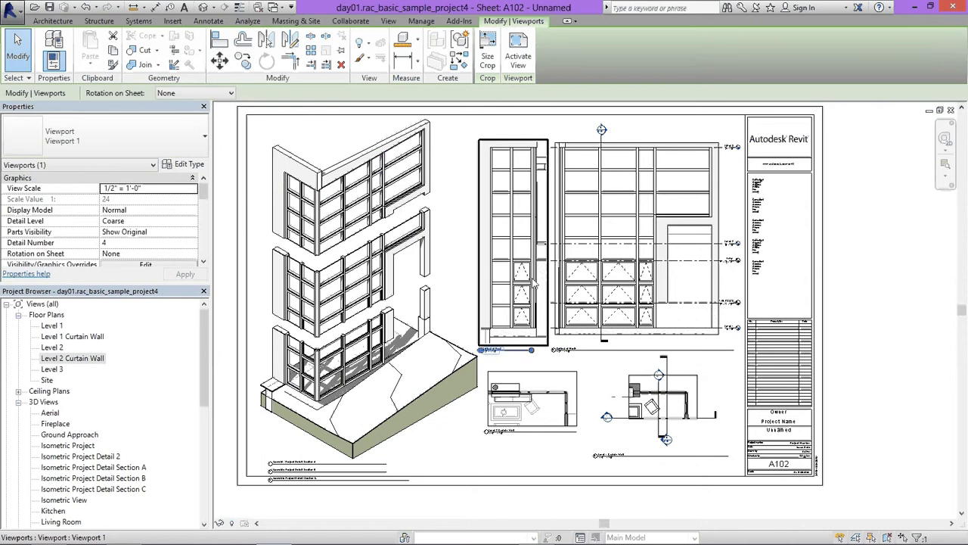
click(856, 333)
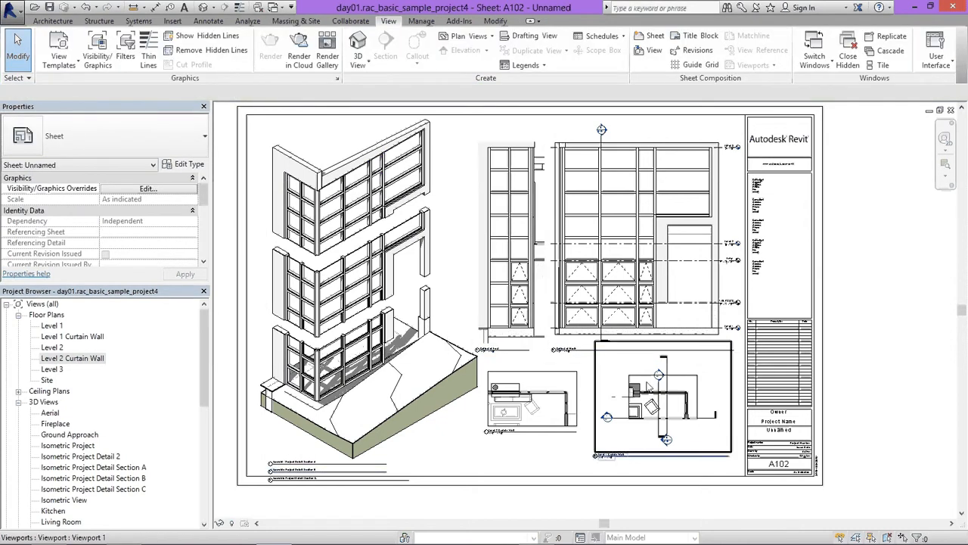
Activate the Isometric Project Detail Section C viewport, unhide its section box category, and leave the hidden-elements mode
scroll(435, 377, down, 1)
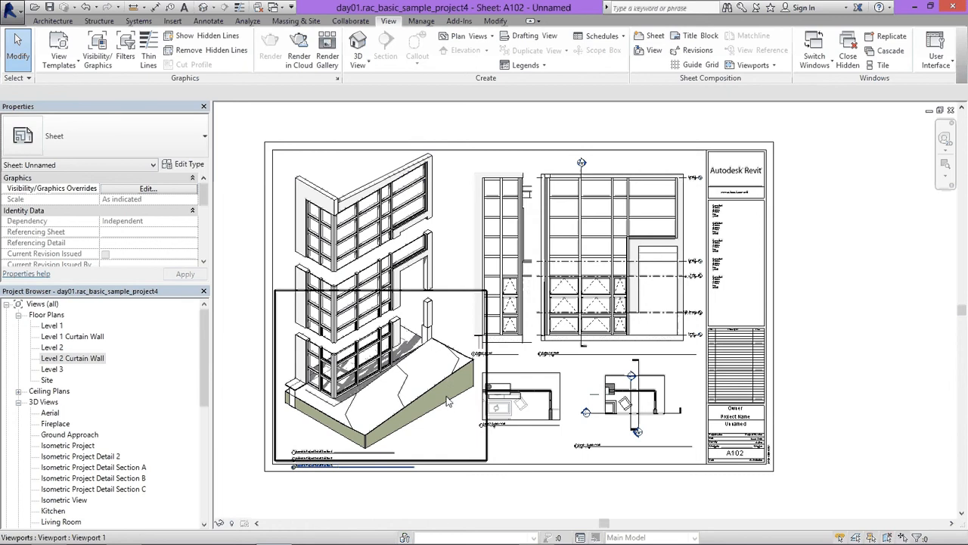
double_click(429, 419)
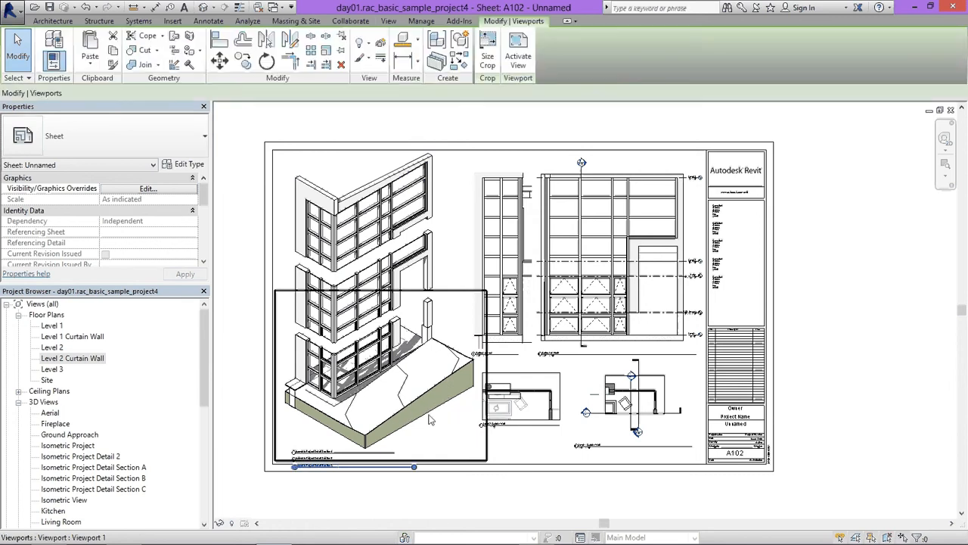
right_click(418, 437)
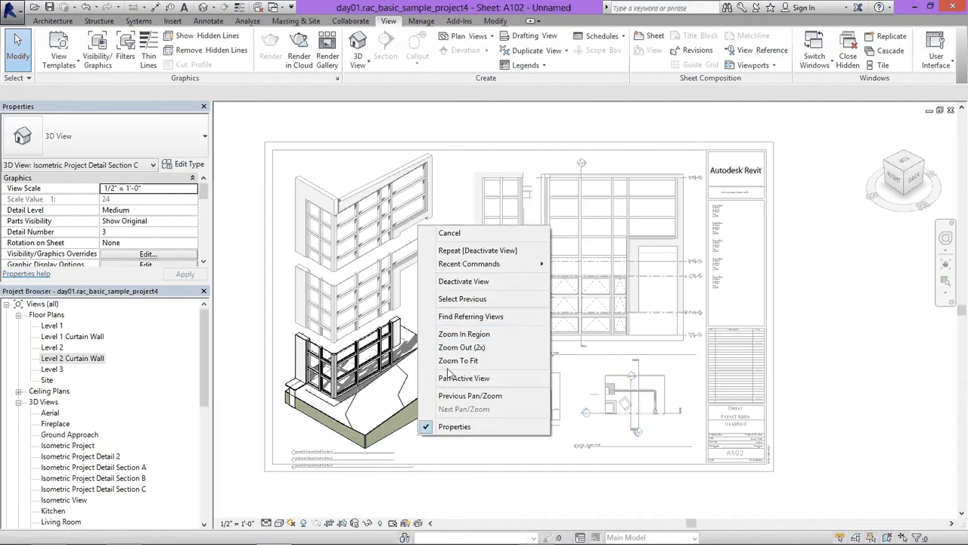
click(419, 462)
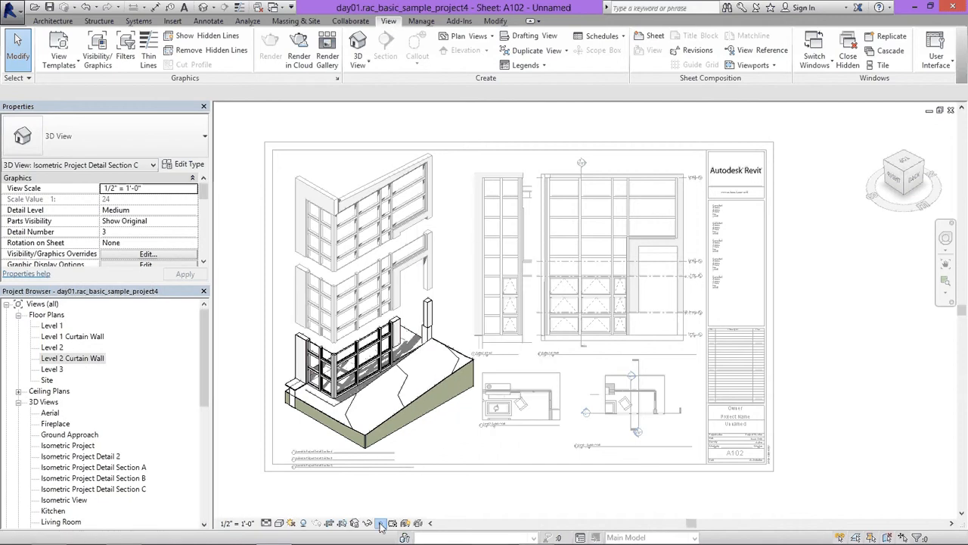
click(381, 523)
right_click(460, 332)
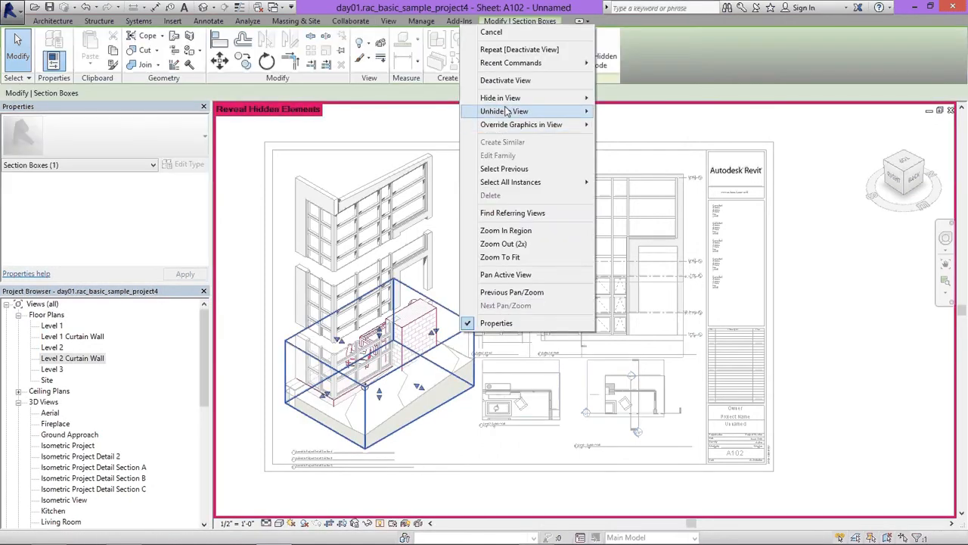
mouse_move(575, 111)
click(628, 123)
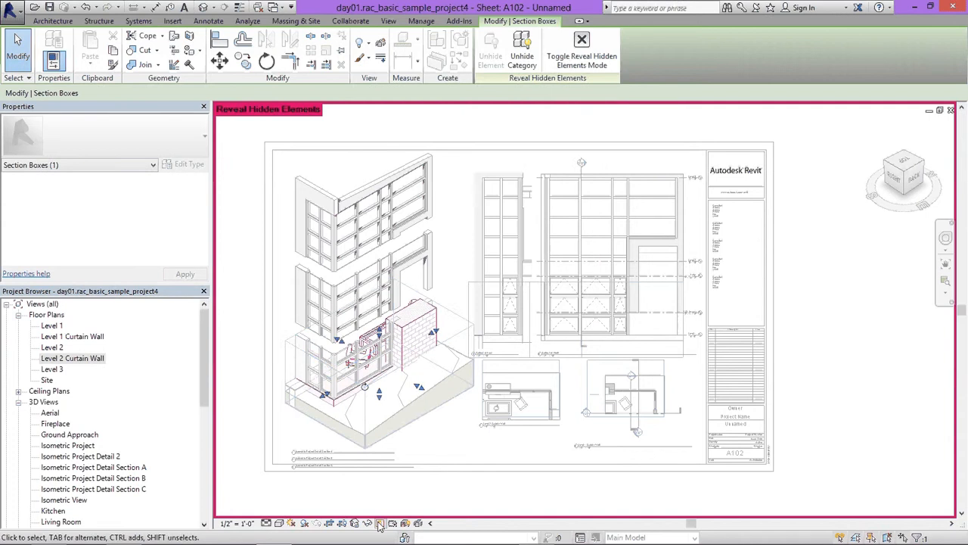
click(380, 524)
Pull in the section box face at the ground's outer side so less terrain shows in front of the curtain wall
click(422, 391)
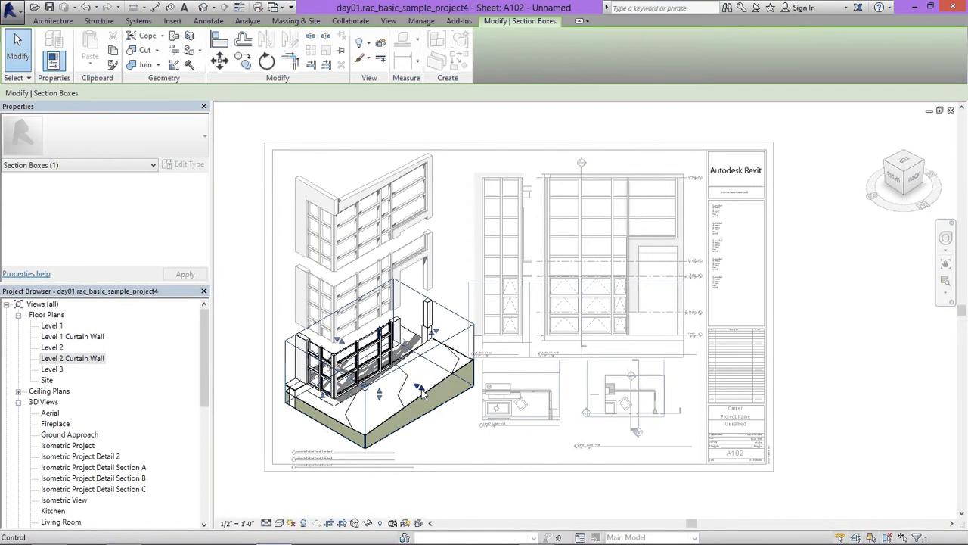
mouse_move(422, 391)
mouse_down()
mouse_move(397, 382)
mouse_move(371, 393)
mouse_move(423, 402)
mouse_up()
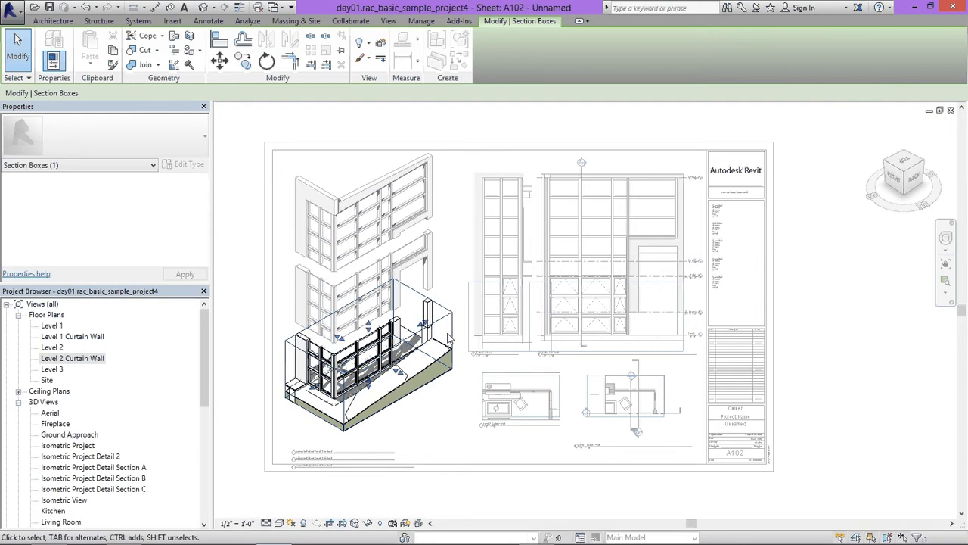
click(456, 296)
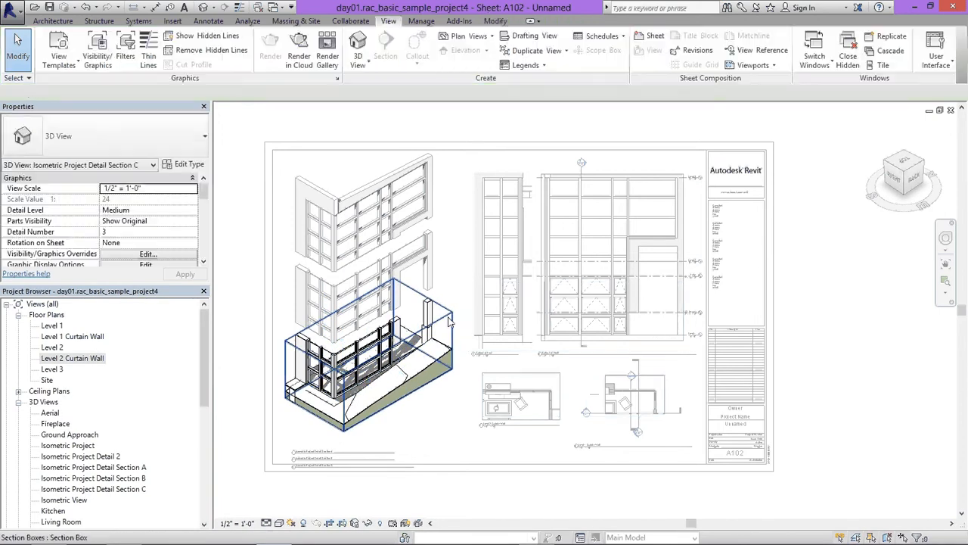
Hide the section box category in the Section C view and deactivate the view
right_click(448, 315)
mouse_move(522, 97)
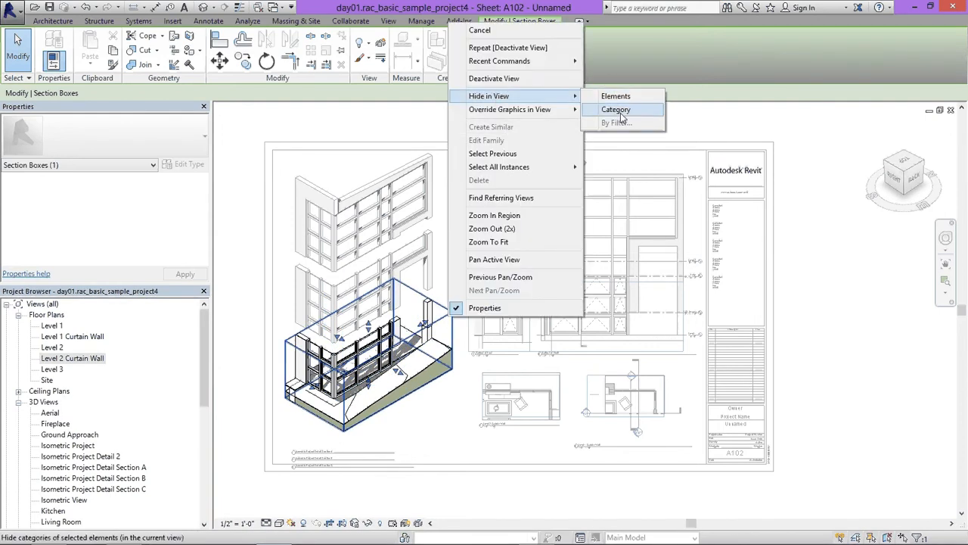
click(612, 114)
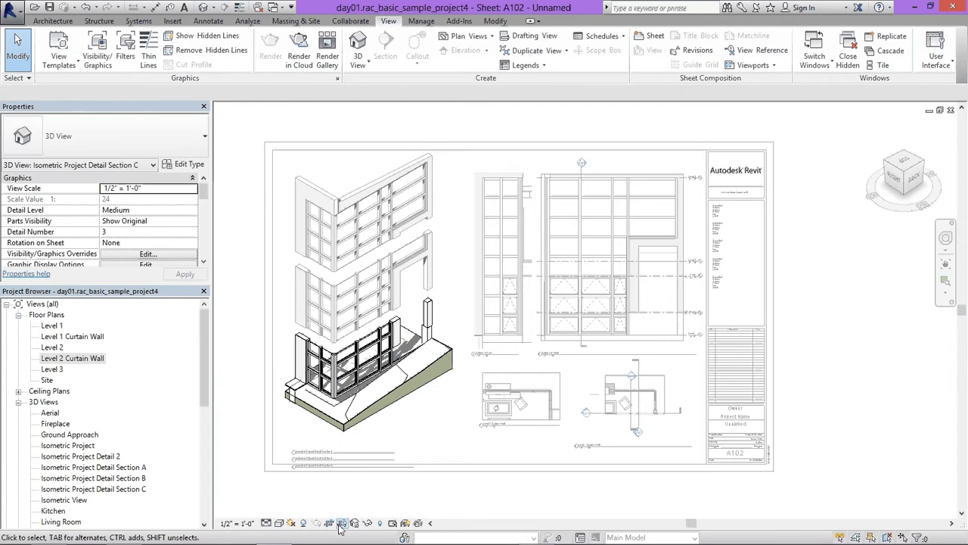
right_click(423, 408)
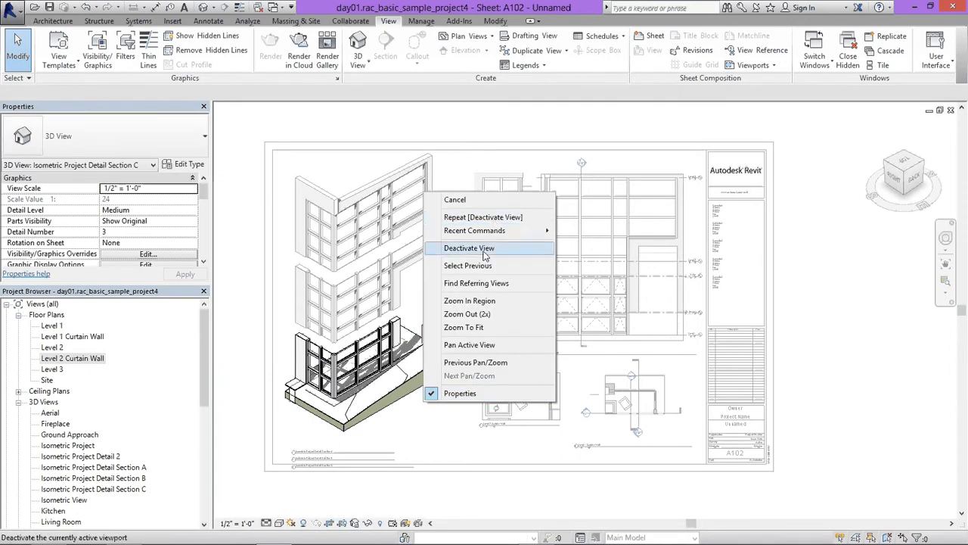
click(453, 252)
Select all three isometric detail viewports together and nudge them down and slightly left on the sheet
click(449, 172)
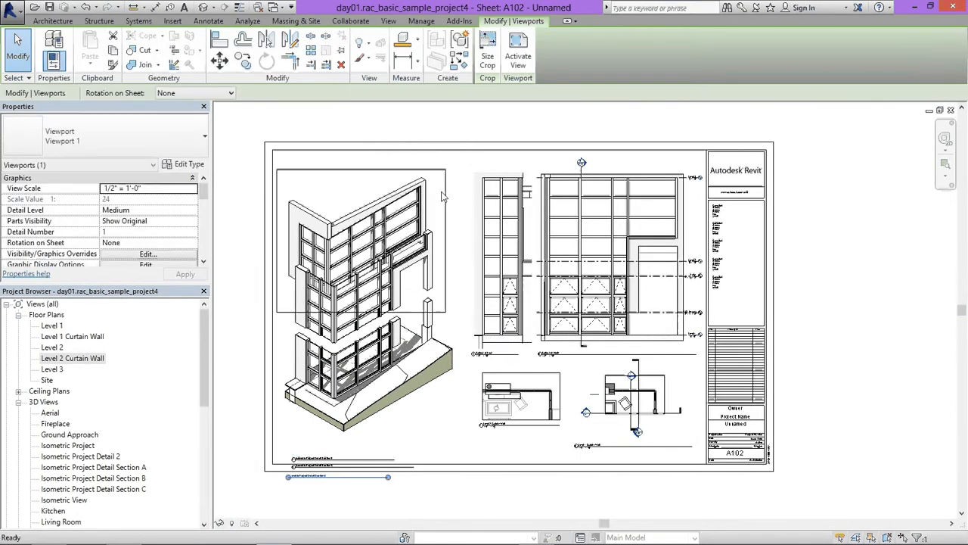
key(Escape)
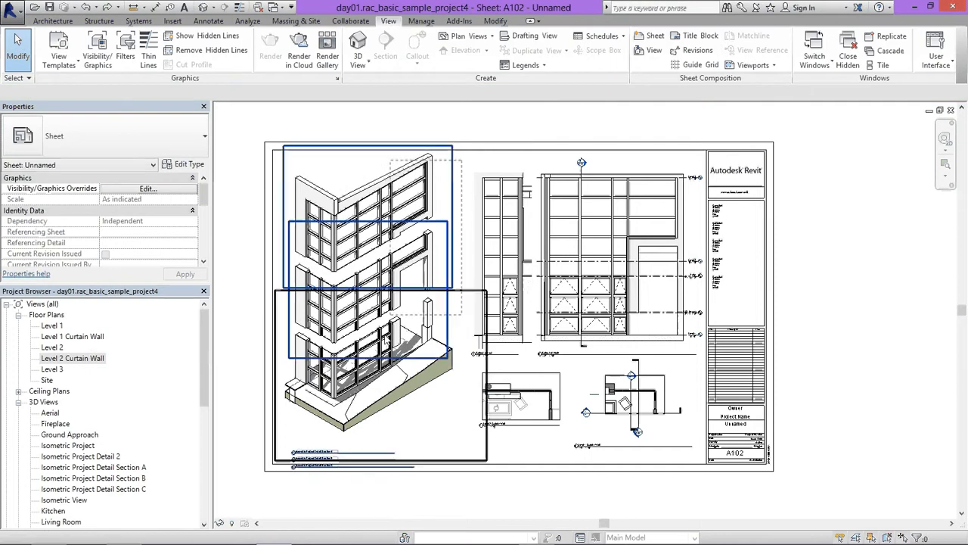
drag(362, 387, 362, 389)
key(Down)
key(Down)
key(Down)
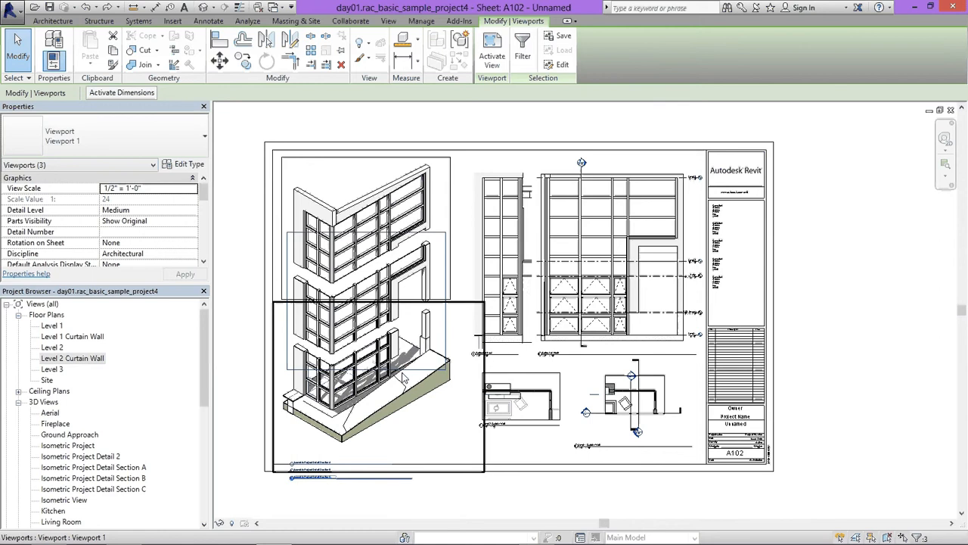
key(Left)
key(Down)
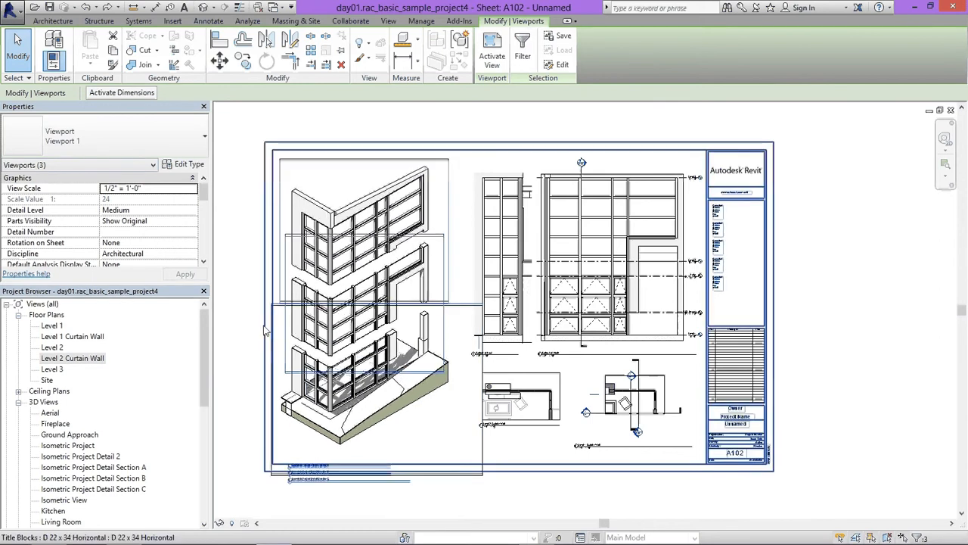
key(Escape)
Nudge the Section A and Section B isometric viewports up to space the three stacked sections
click(397, 291)
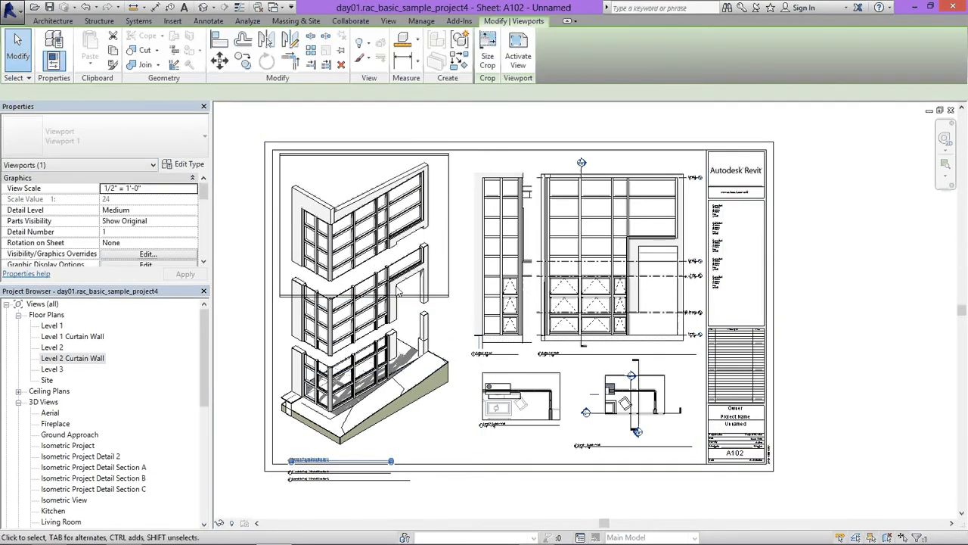
key(Up)
key(Up)
key(Up)
click(441, 300)
key(Up)
key(Up)
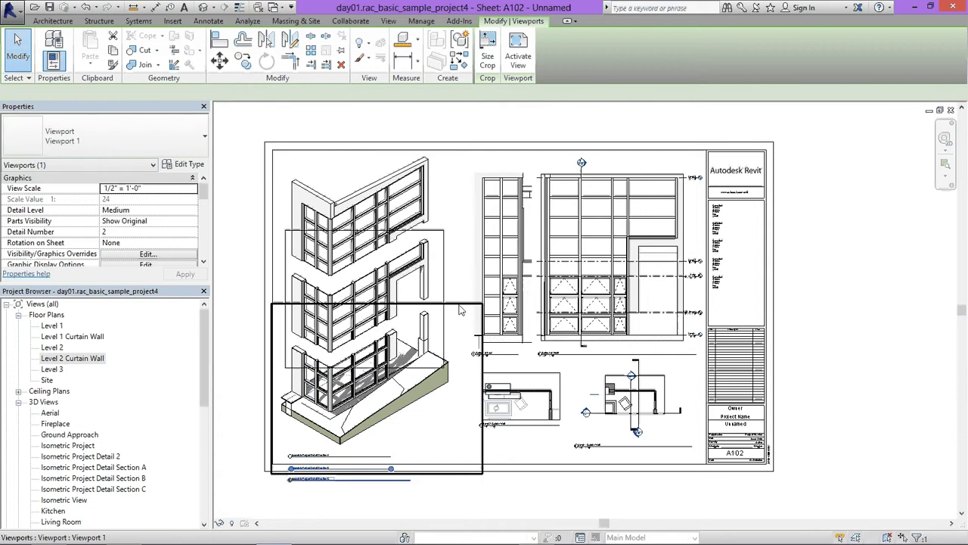
key(Escape)
click(355, 247)
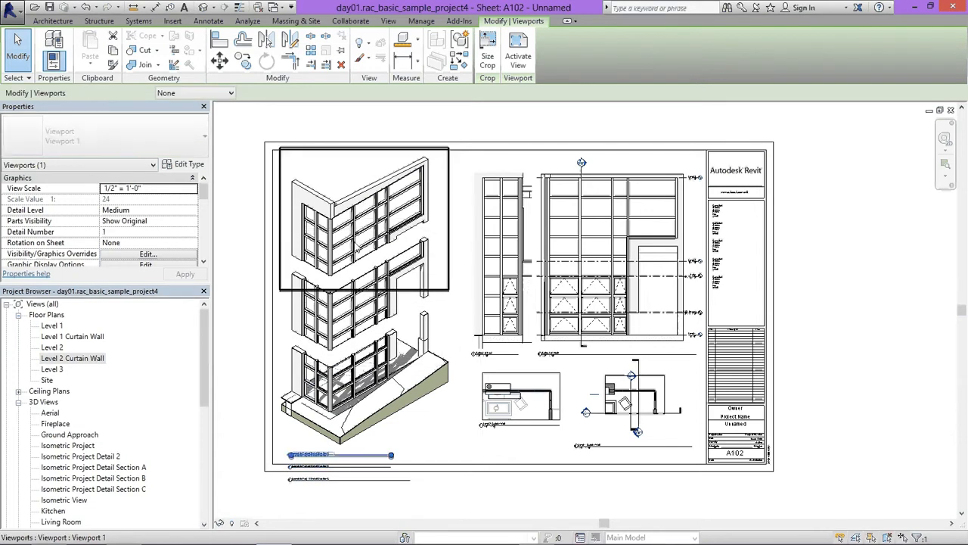
click(360, 340)
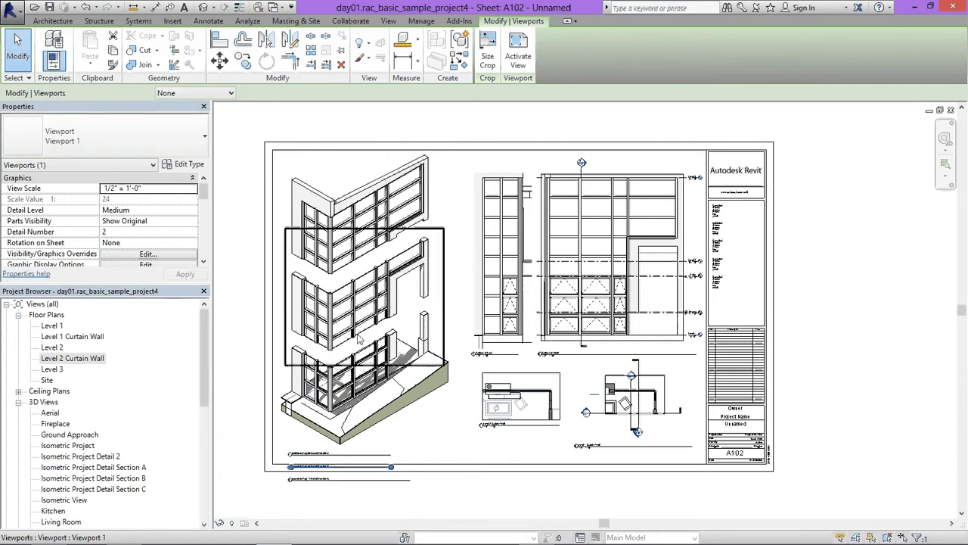
key(Up)
click(249, 339)
Move the Isometric Project Detail Section A view title up to just below the stacked isometric views
click(347, 455)
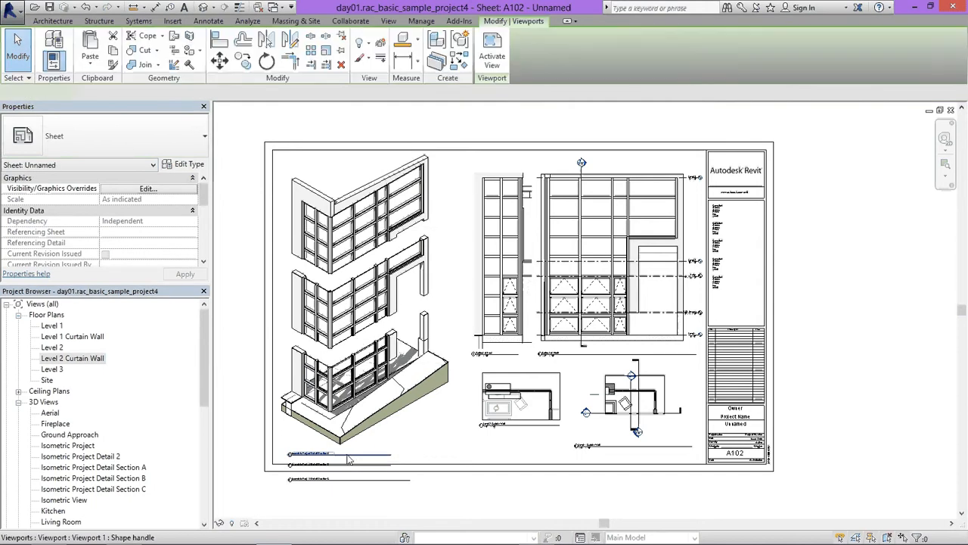
click(348, 455)
drag(349, 450, 349, 453)
scroll(349, 453, up, 5)
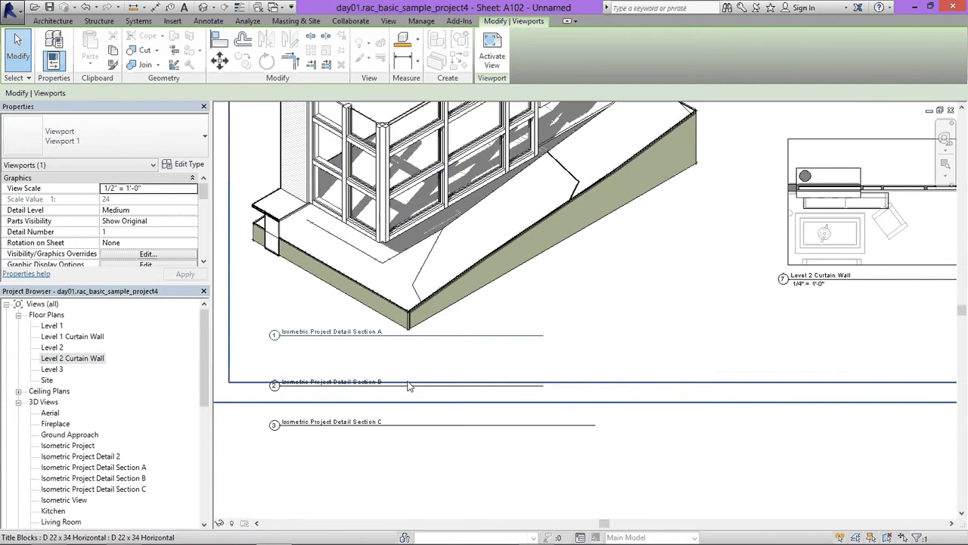
Move the Section B and Section C view titles up into an evenly spaced stack directly beneath the Section A title
drag(409, 391, 409, 357)
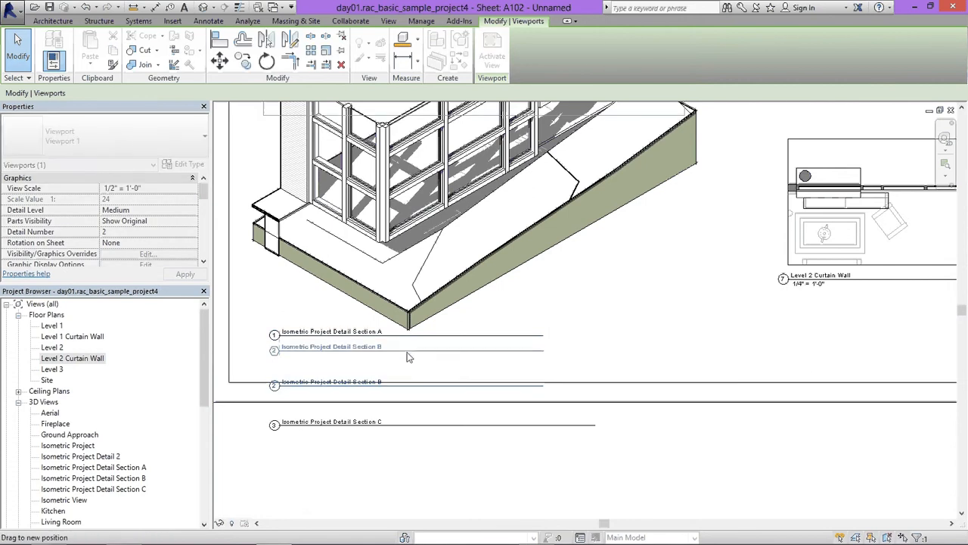
click(404, 429)
drag(405, 429, 403, 371)
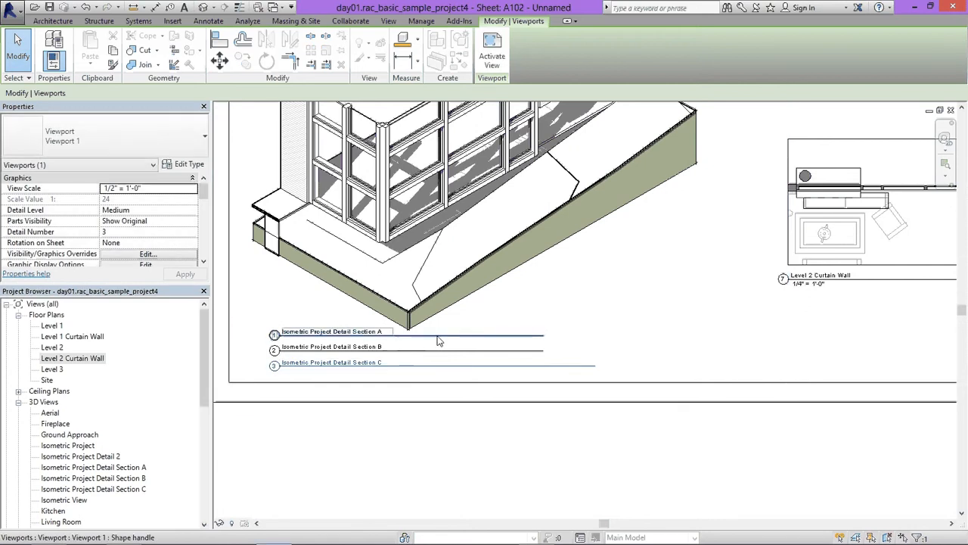
click(431, 351)
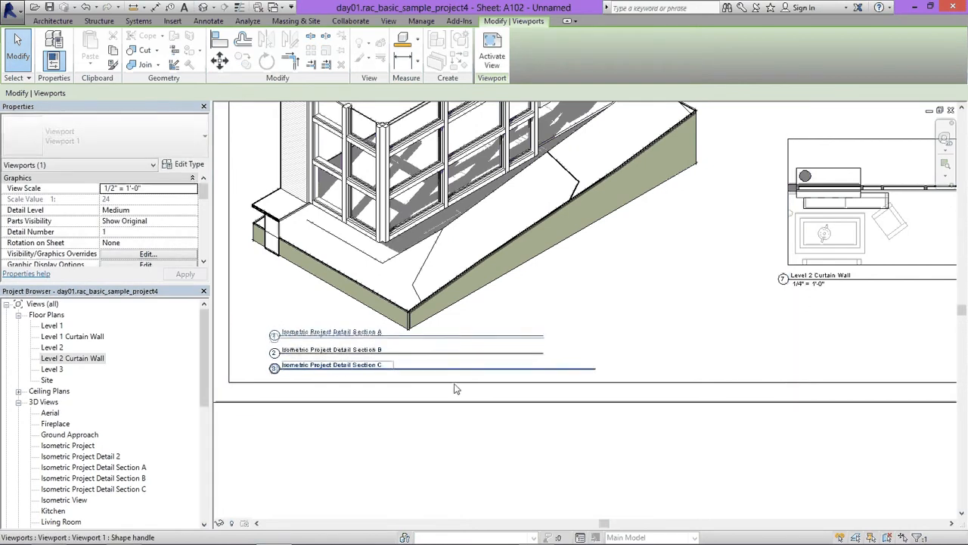
click(454, 384)
scroll(467, 394, down, 3)
scroll(466, 394, up, 5)
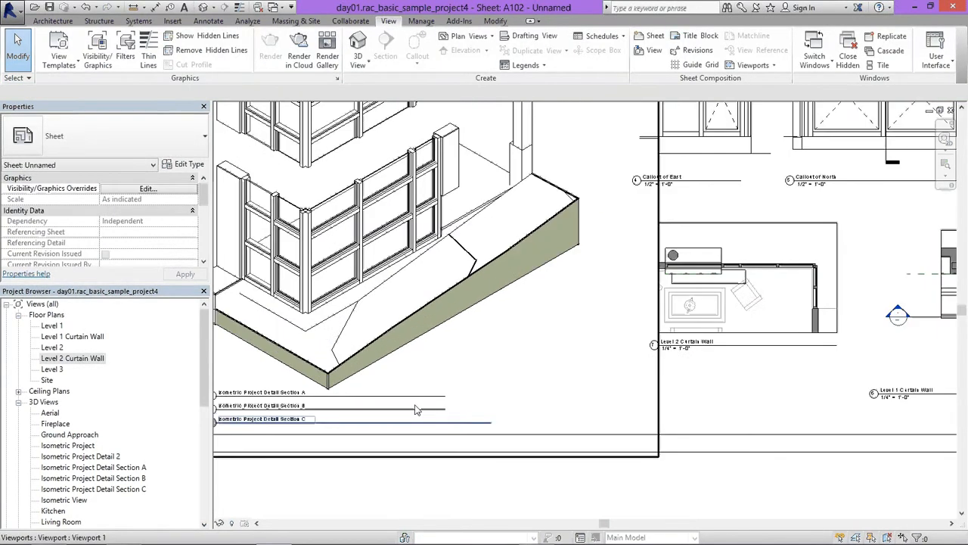
Lengthen the shorter isometric view title lines to match the length of the Section C title line
click(457, 397)
scroll(456, 398, down, 6)
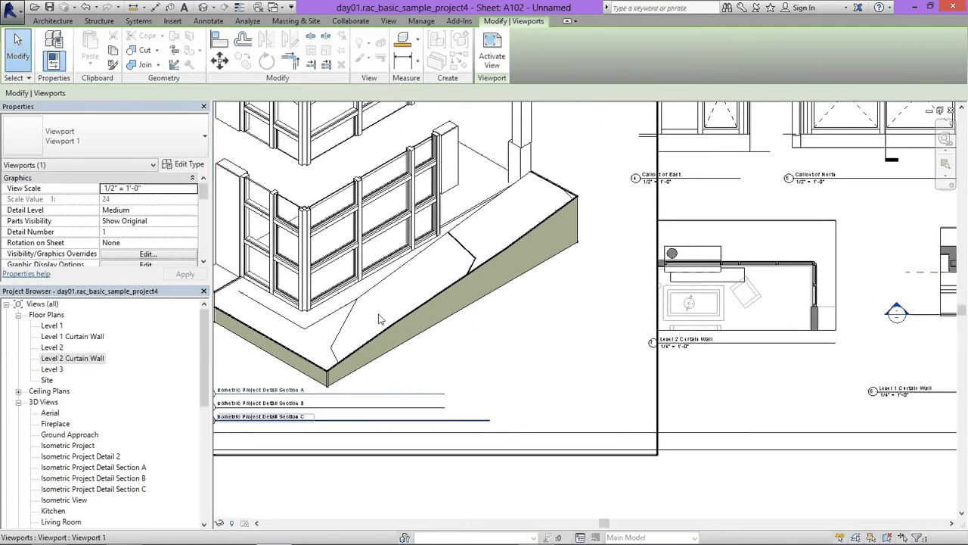
click(396, 193)
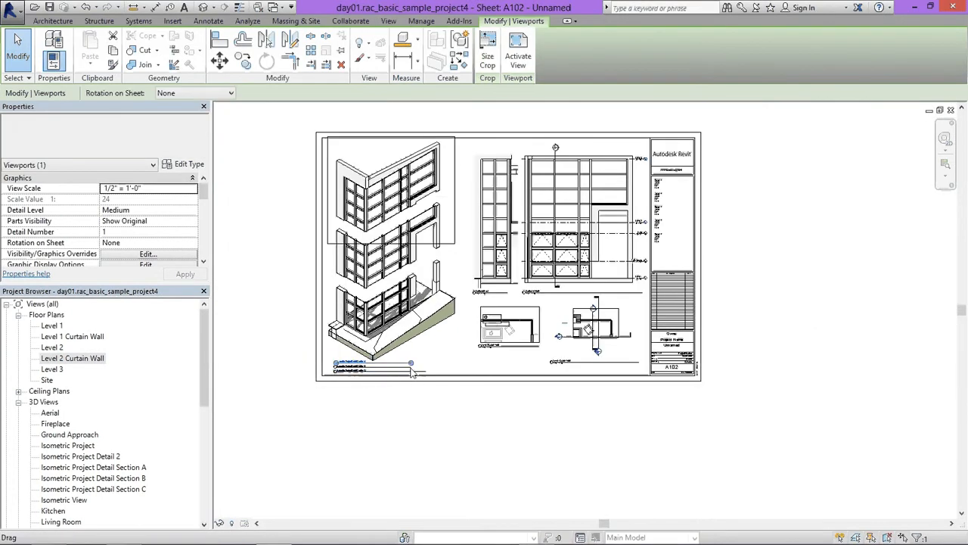
drag(412, 367, 426, 369)
click(436, 410)
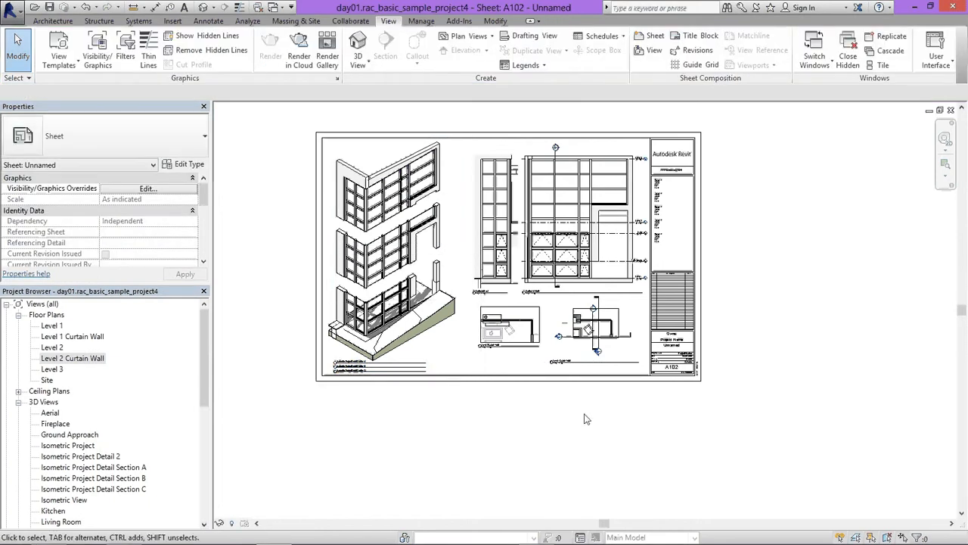
Move the Level 2 Curtain Wall viewport off the sheet, into the empty space below the title block border
scroll(577, 349, up, 1)
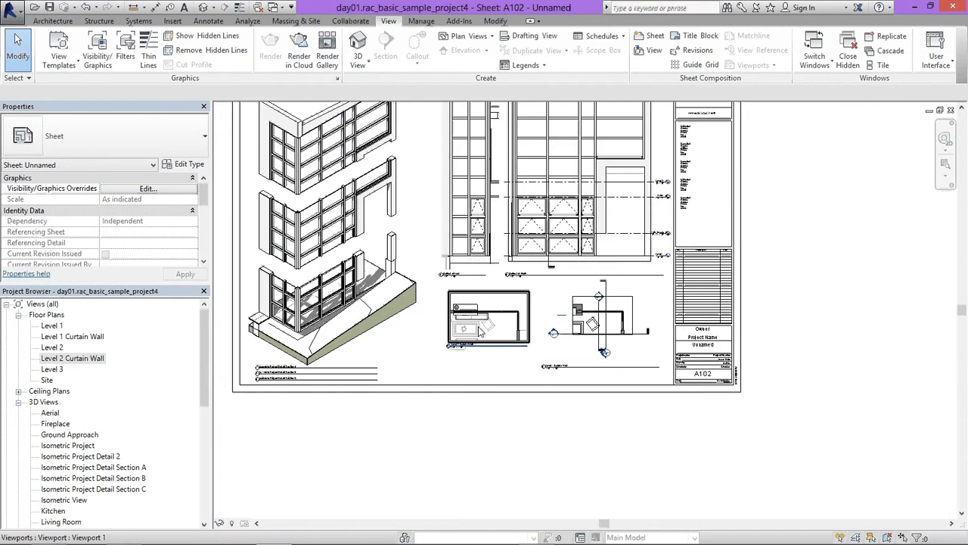
scroll(490, 358, up, 2)
middle_drag(520, 358, 440, 364)
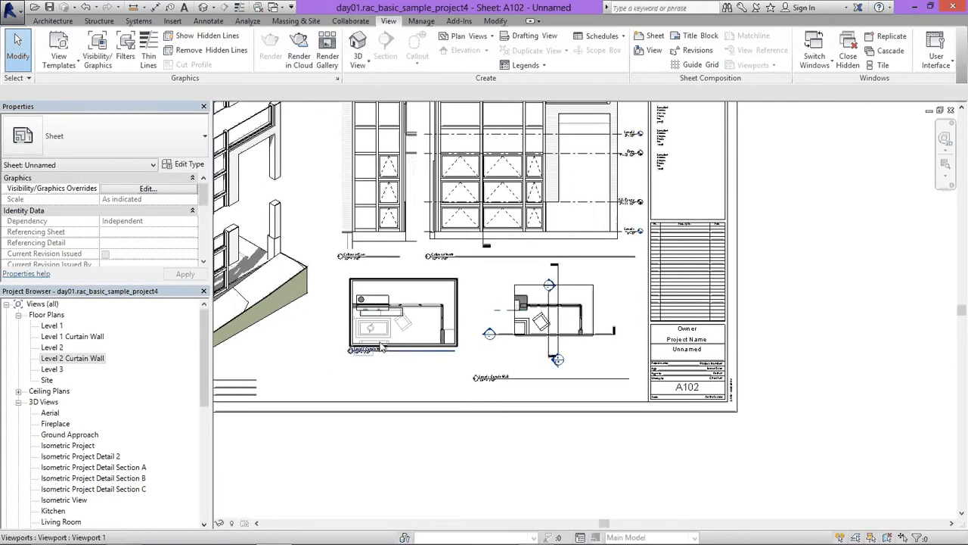
scroll(423, 293, down, 1)
middle_drag(423, 293, 482, 325)
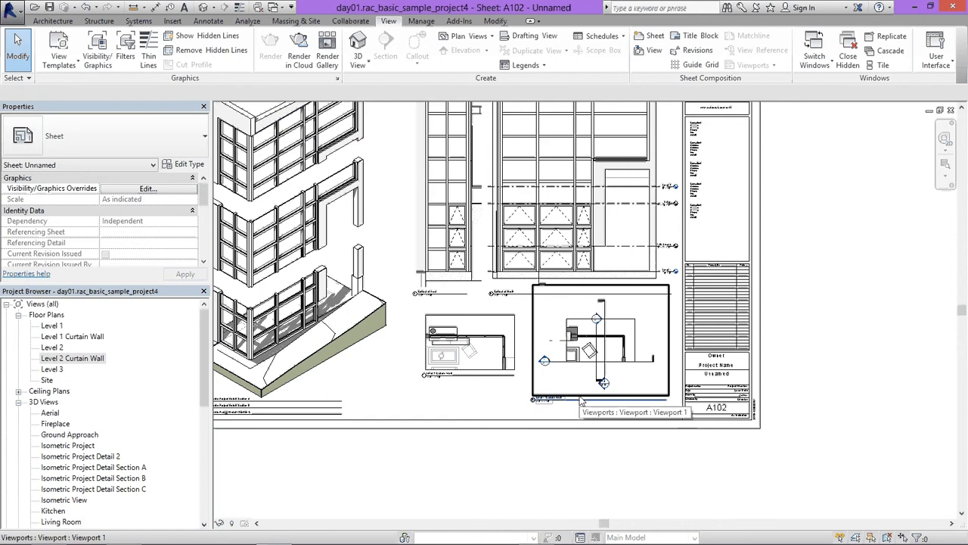
click(488, 327)
drag(488, 327, 419, 471)
Activate the Level 1 Curtain Wall view, set its scale to 1/2" = 1'-0" and deactivate it
click(572, 327)
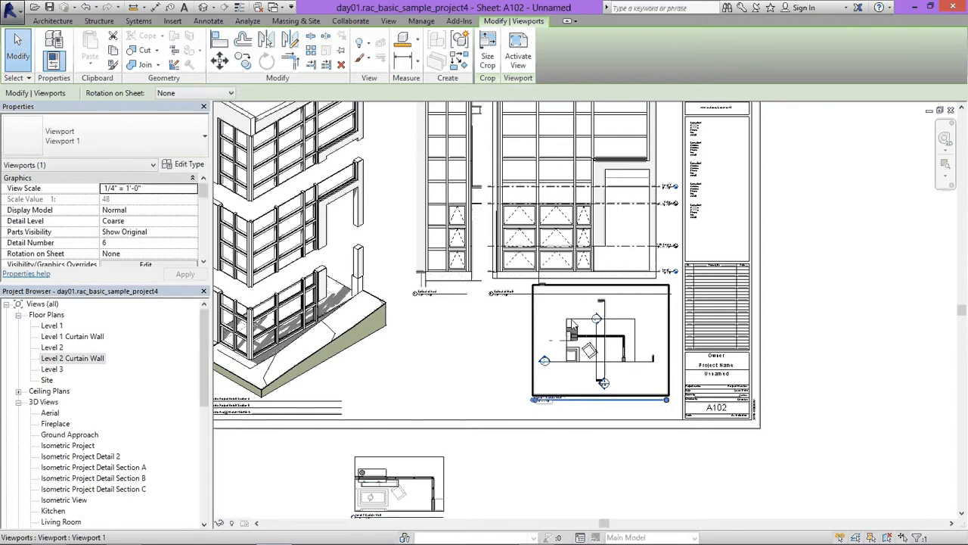
double_click(572, 327)
click(237, 522)
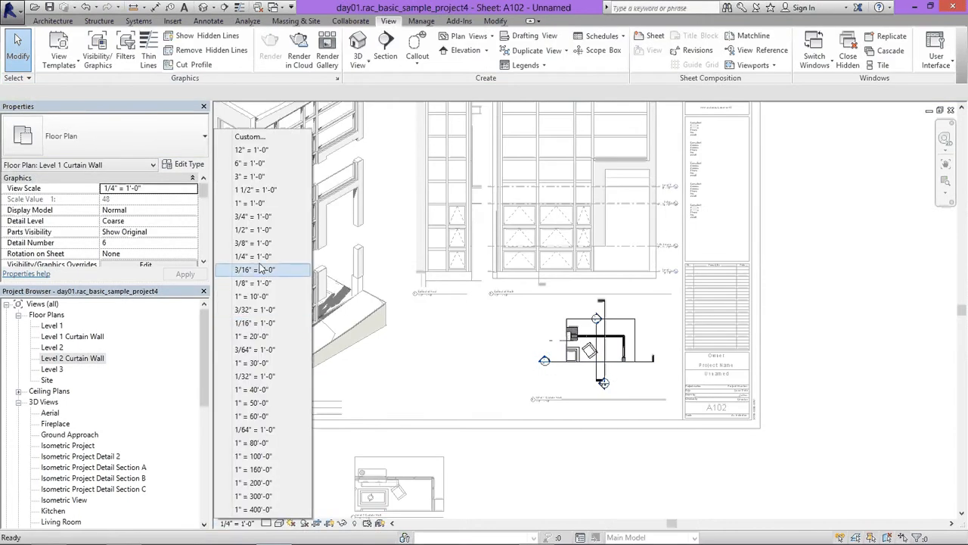
click(253, 230)
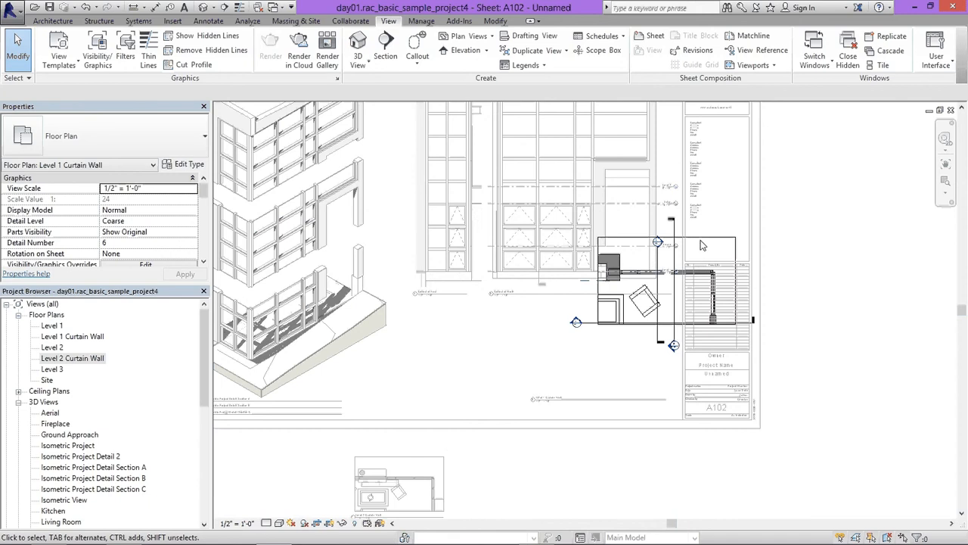
drag(741, 261, 693, 319)
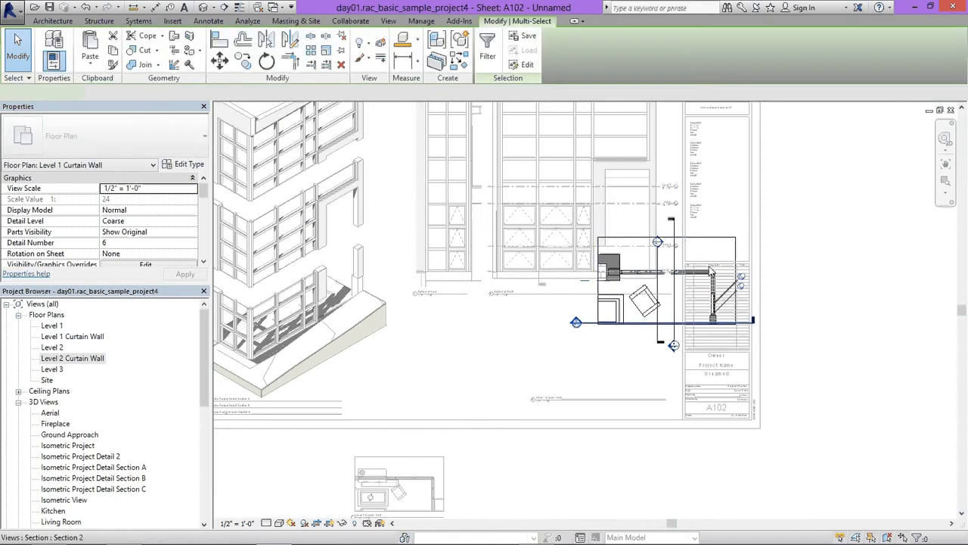
click(713, 251)
right_click(712, 249)
click(758, 304)
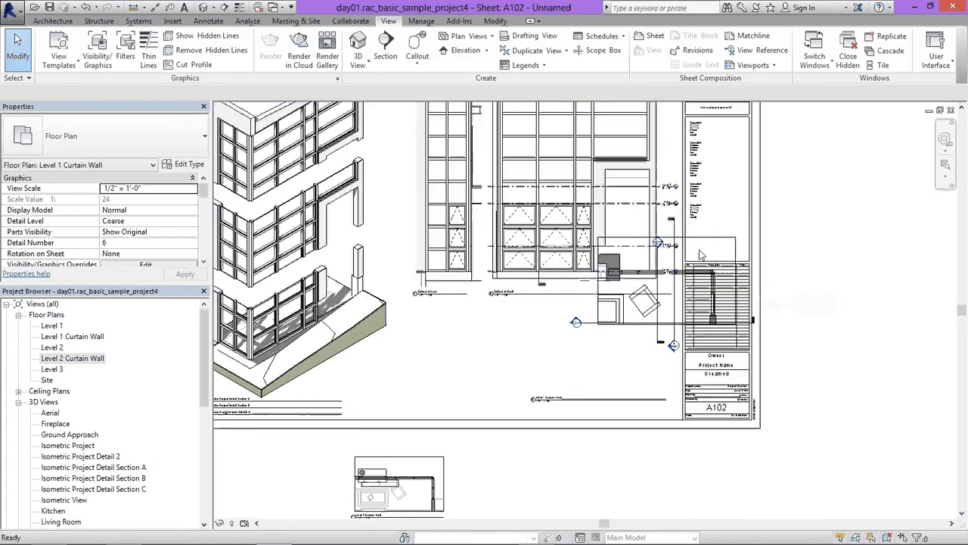
Reposition the enlarged Level 1 Curtain Wall viewport on the sheet, below the callout elevations and clear of the title block
click(647, 270)
drag(646, 270, 527, 404)
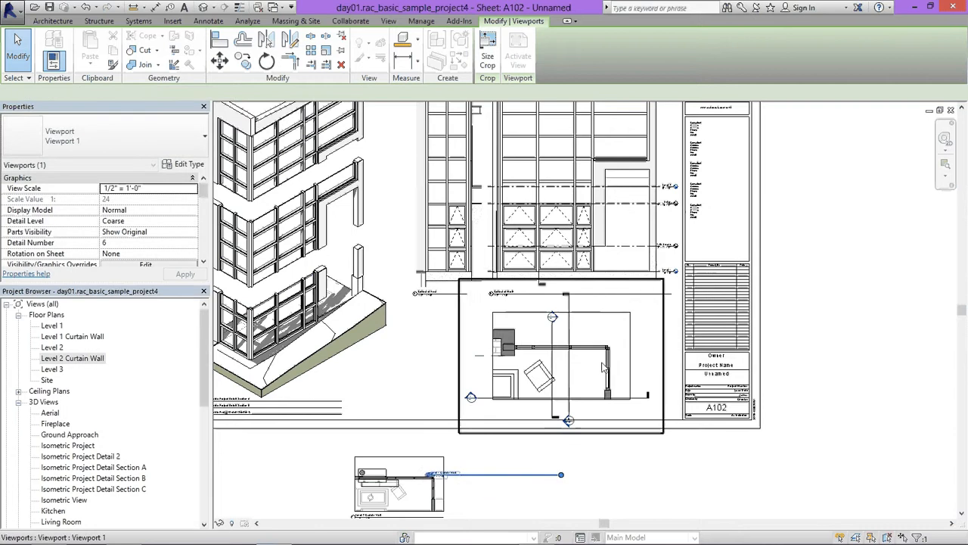
middle_drag(576, 368, 575, 309)
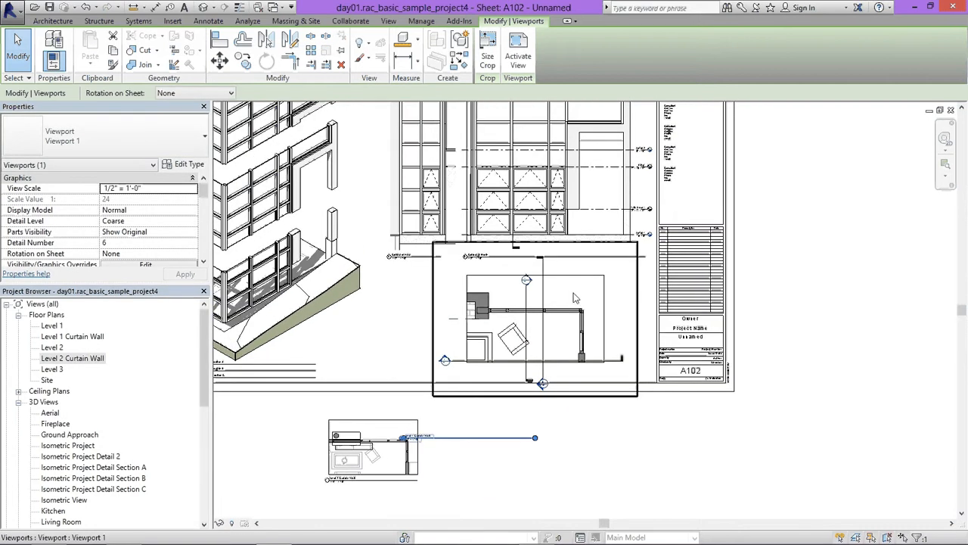
drag(571, 297, 591, 298)
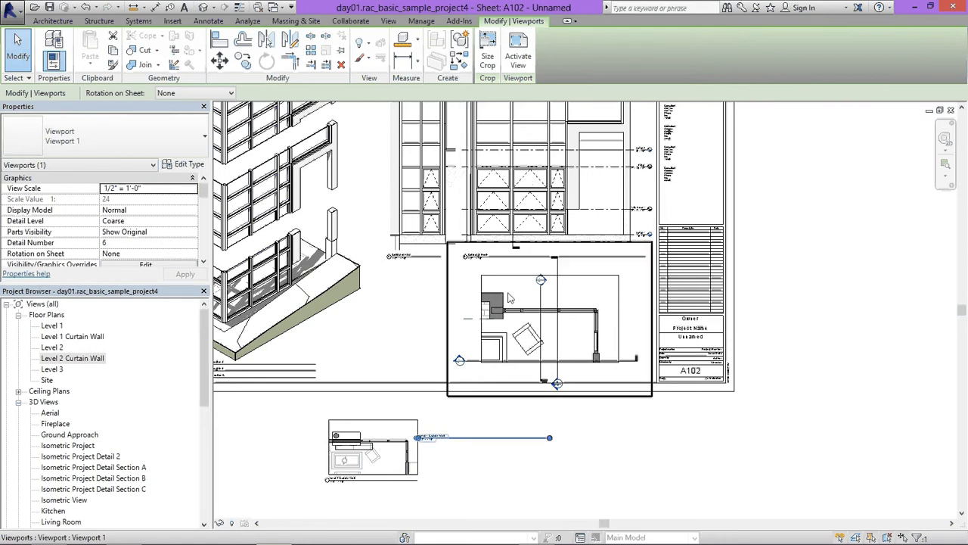
drag(510, 298, 495, 298)
drag(559, 336, 546, 335)
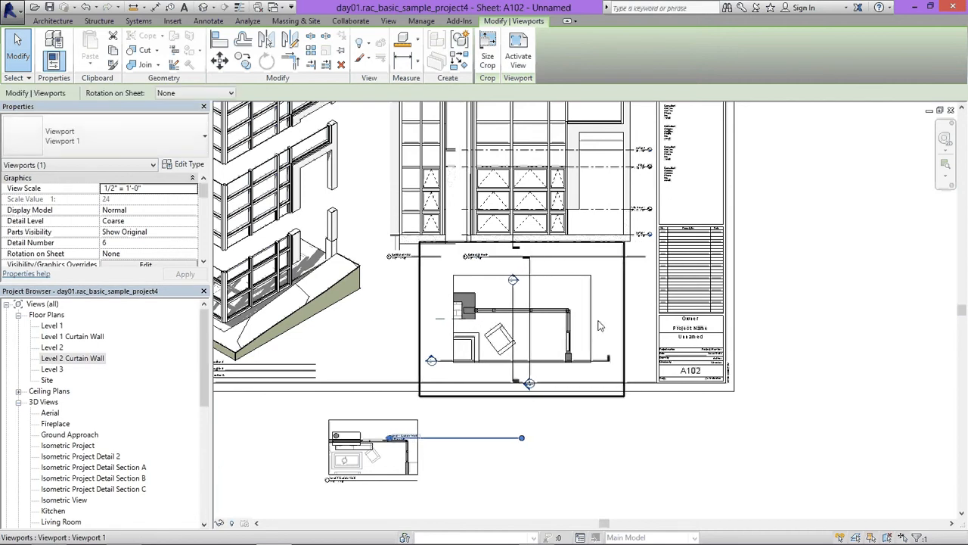
Activate the Level 1 Curtain Wall view again and hide the furniture category in it
double_click(603, 328)
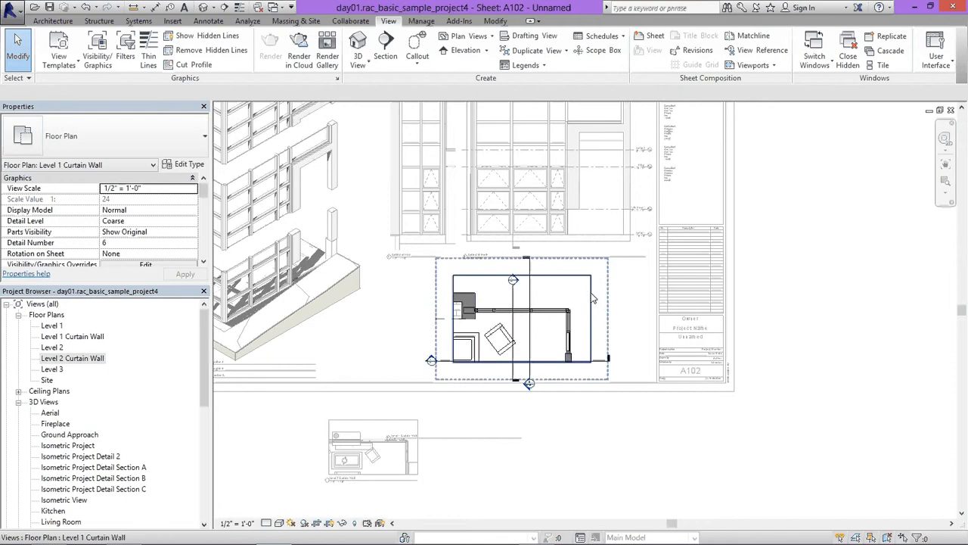
click(592, 327)
drag(592, 321, 593, 325)
click(577, 431)
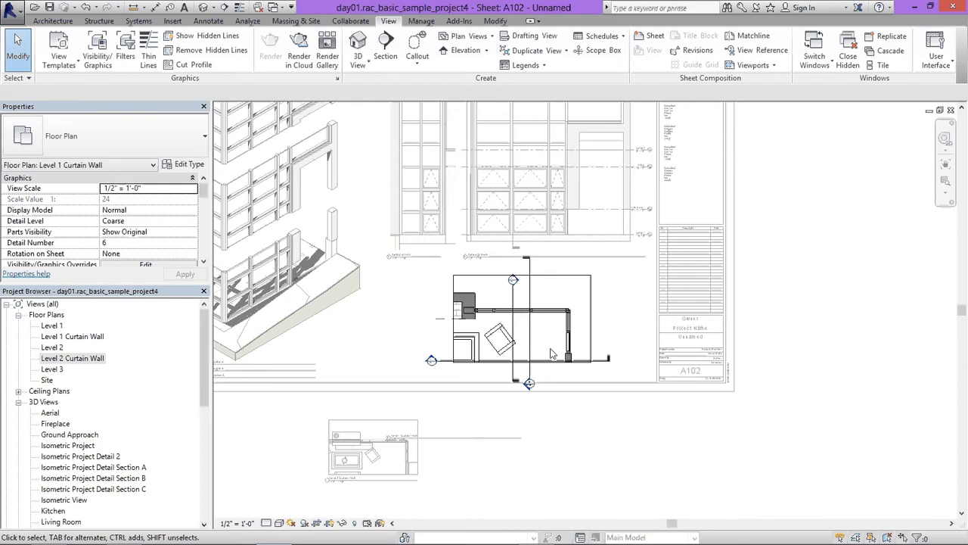
right_click(571, 294)
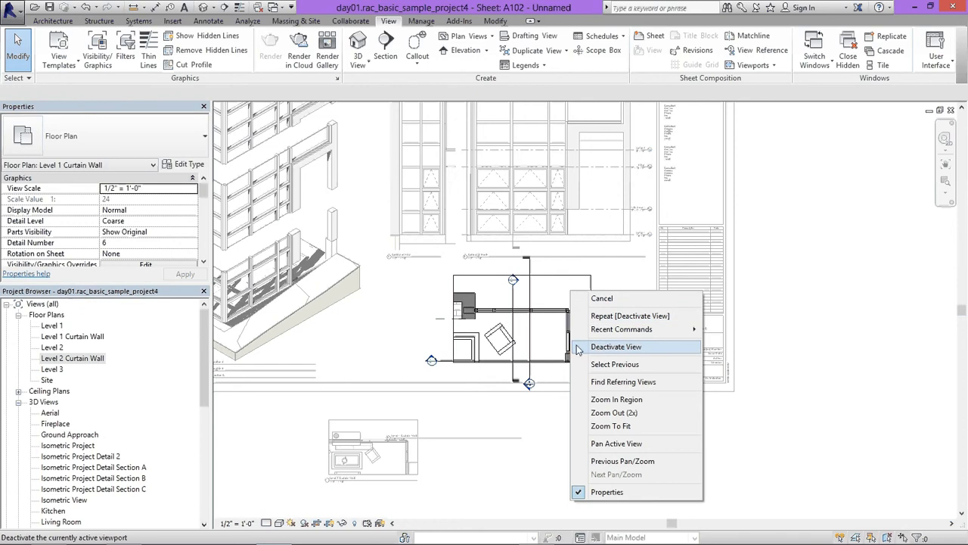
click(496, 332)
right_click(497, 338)
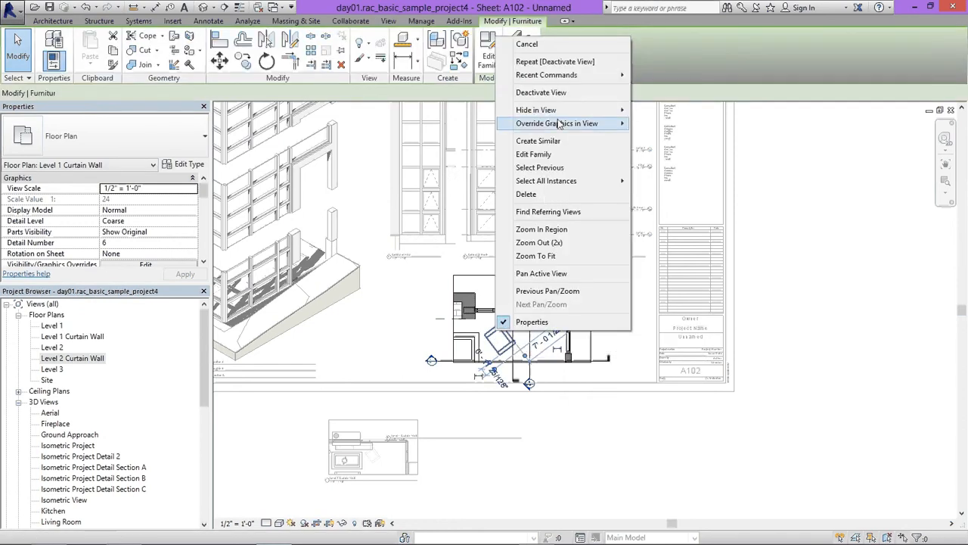
mouse_move(620, 113)
click(664, 124)
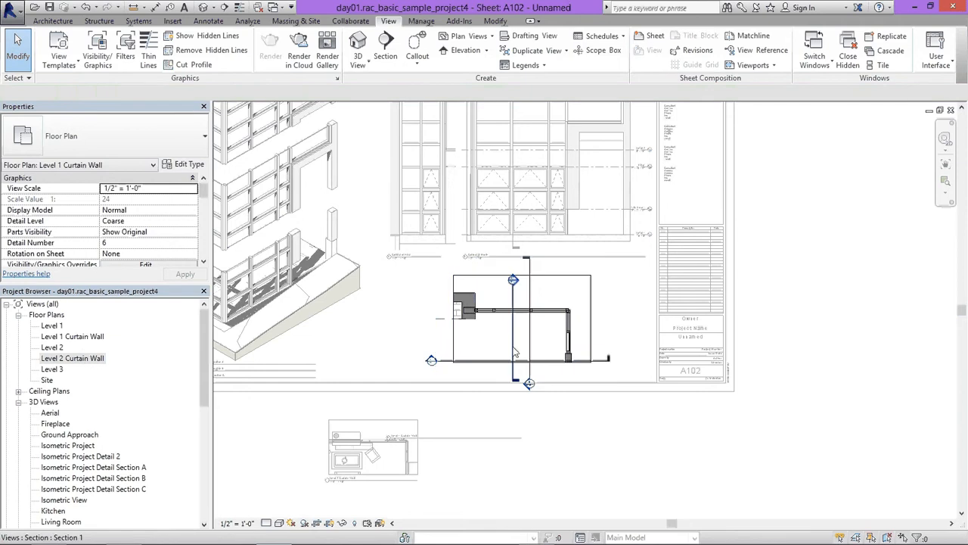
Shorten both ends of the Section 1 line so it only just crosses the horizontal curtain wall
click(515, 300)
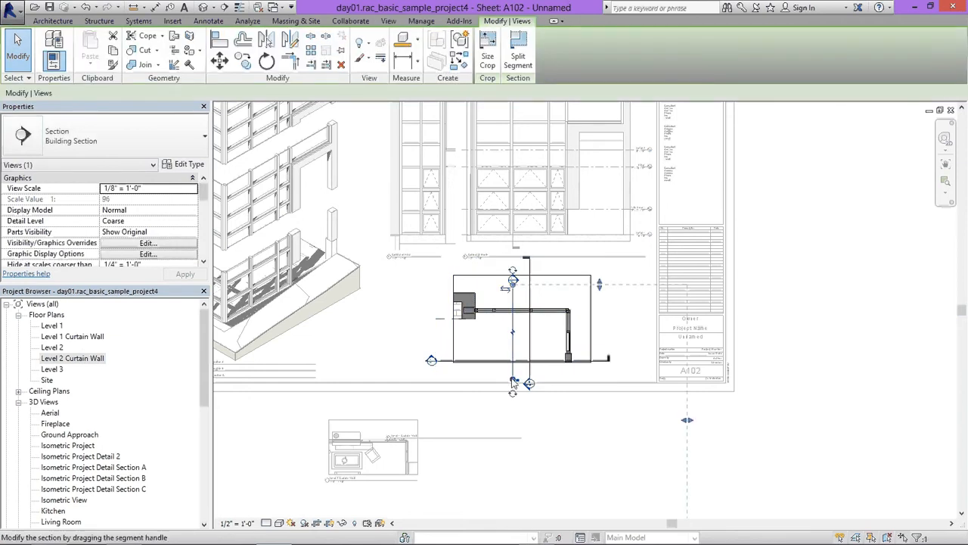
click(513, 361)
drag(514, 328, 513, 328)
drag(514, 285, 514, 290)
click(514, 295)
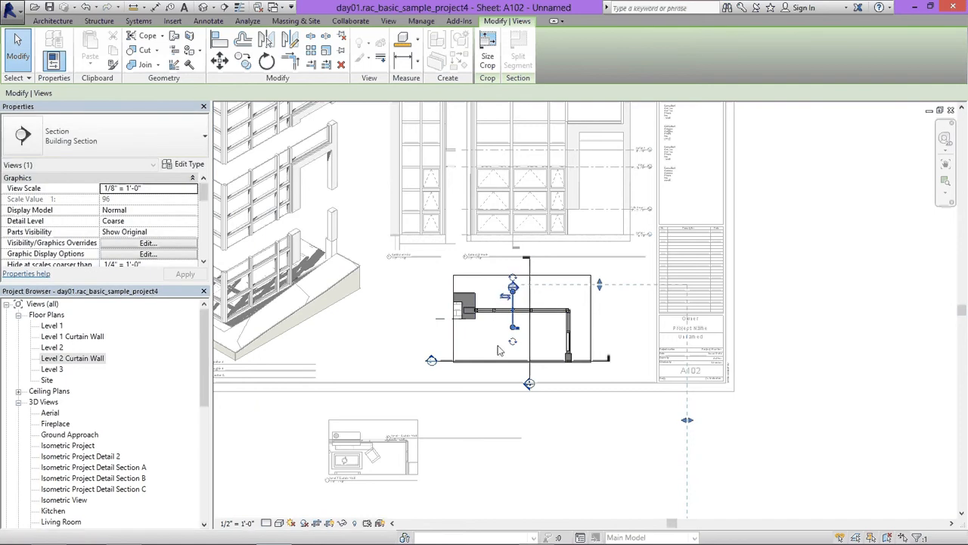
Hide the Section 1 marker as an individual element in the Level 1 Curtain Wall view
scroll(525, 344, up, 3)
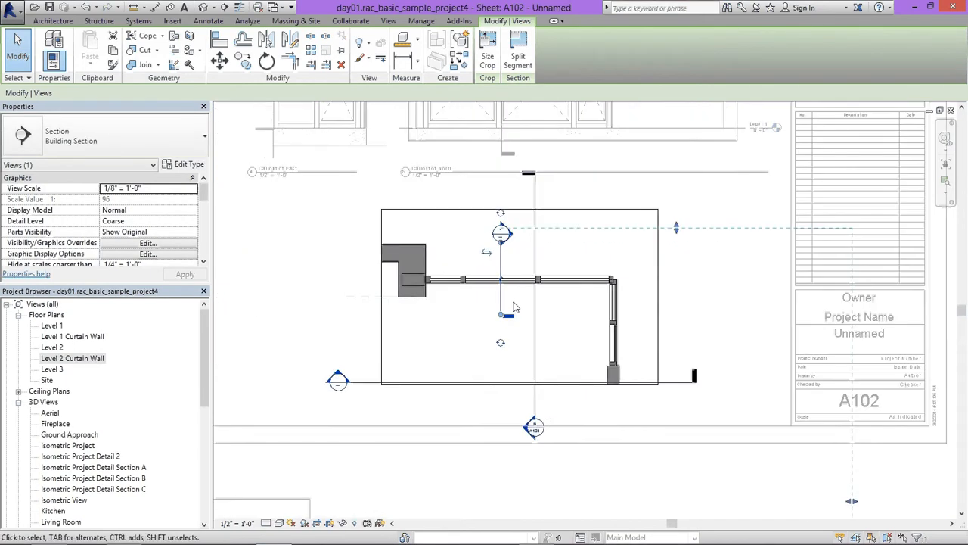
right_click(501, 323)
mouse_move(545, 325)
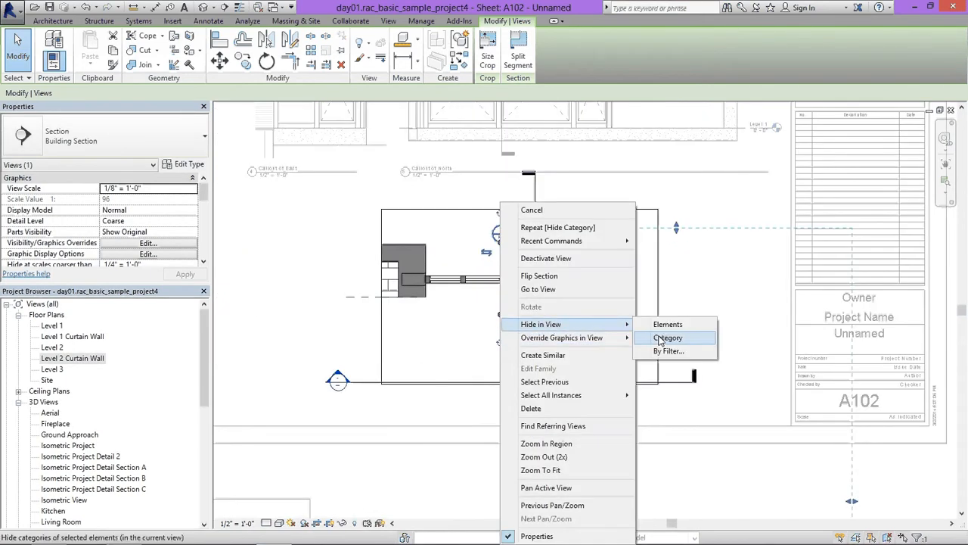
click(662, 327)
Shorten both ends of the Section 3 line around the horizontal curtain wall and nudge the section slightly left, off the mullion
click(535, 342)
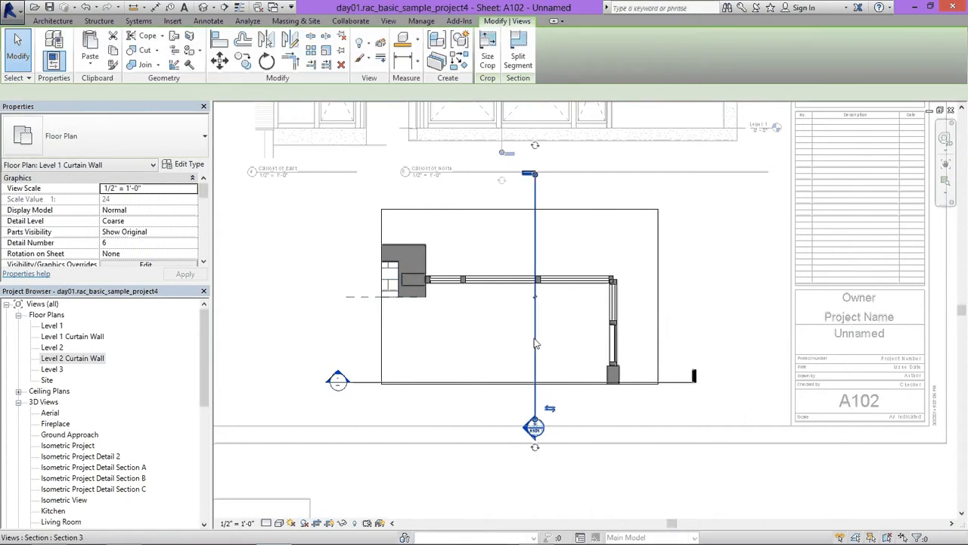
drag(535, 175, 531, 243)
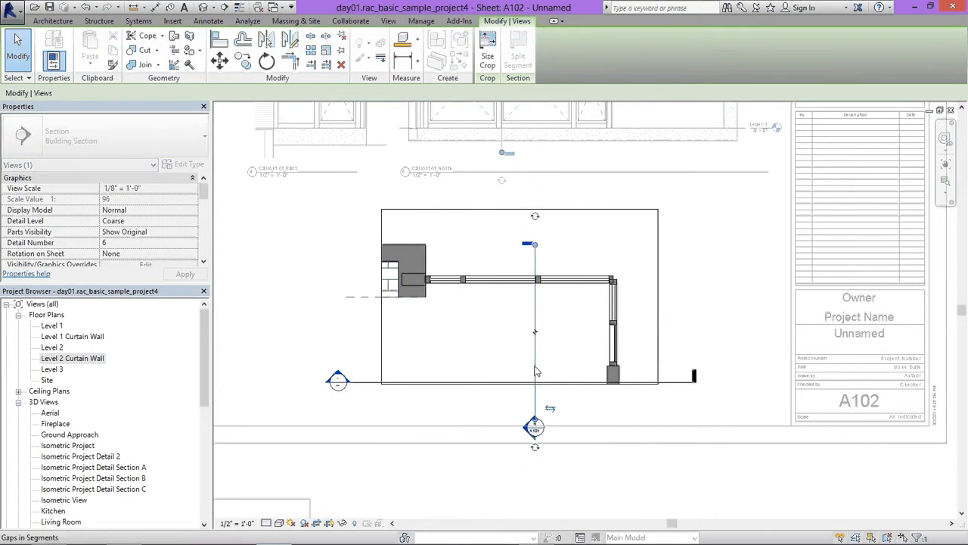
drag(535, 421, 535, 313)
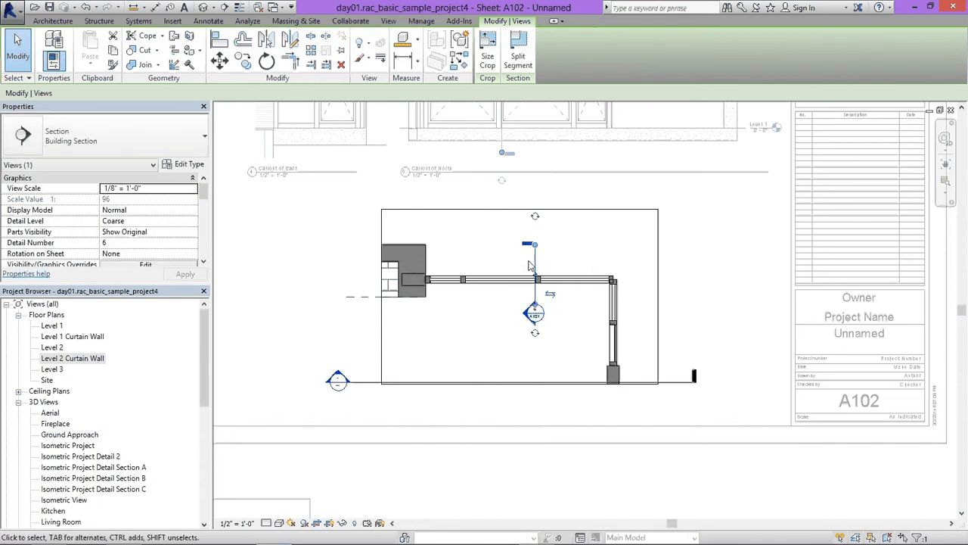
click(584, 251)
click(535, 259)
key(Left)
key(Left)
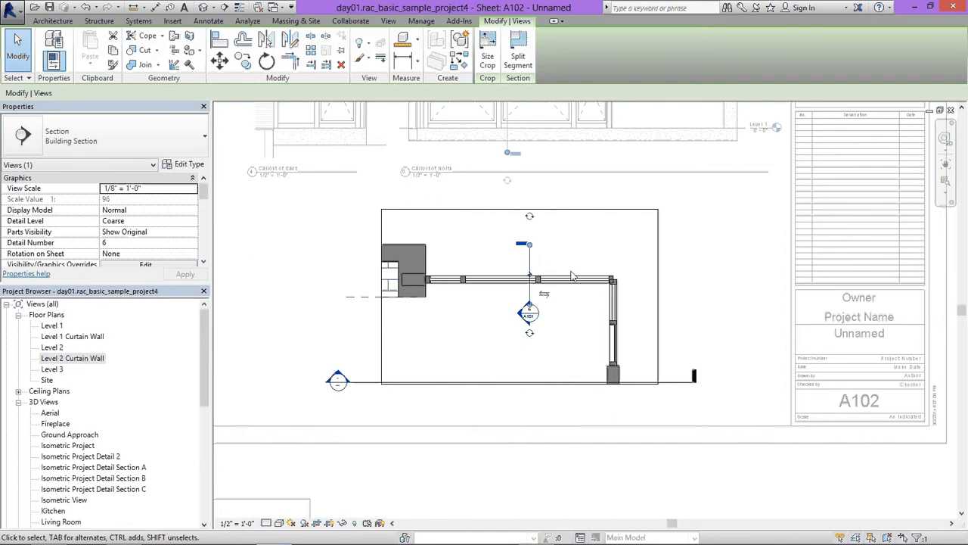
Hide the horizontal section marker along the plan's lower edge as an individual element in this view
right_click(370, 382)
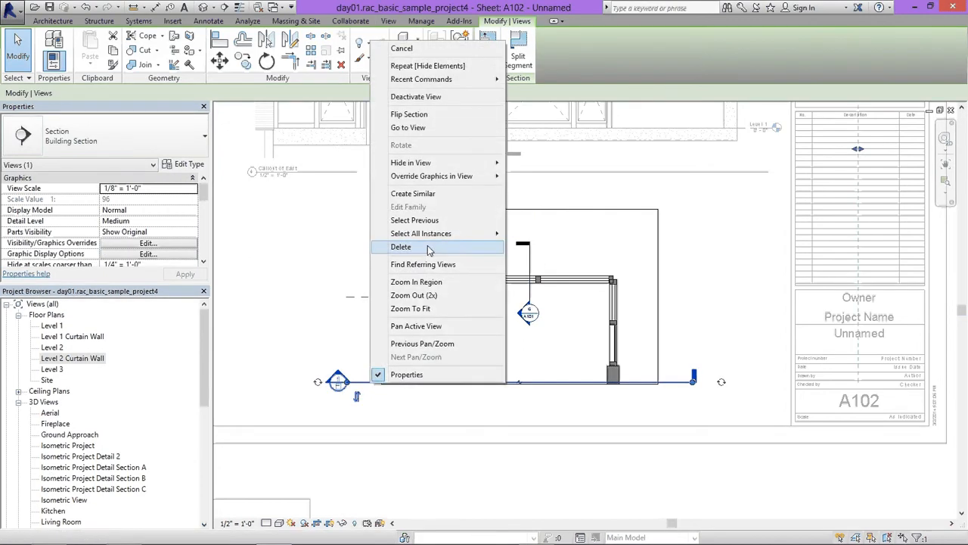
mouse_move(438, 163)
click(549, 162)
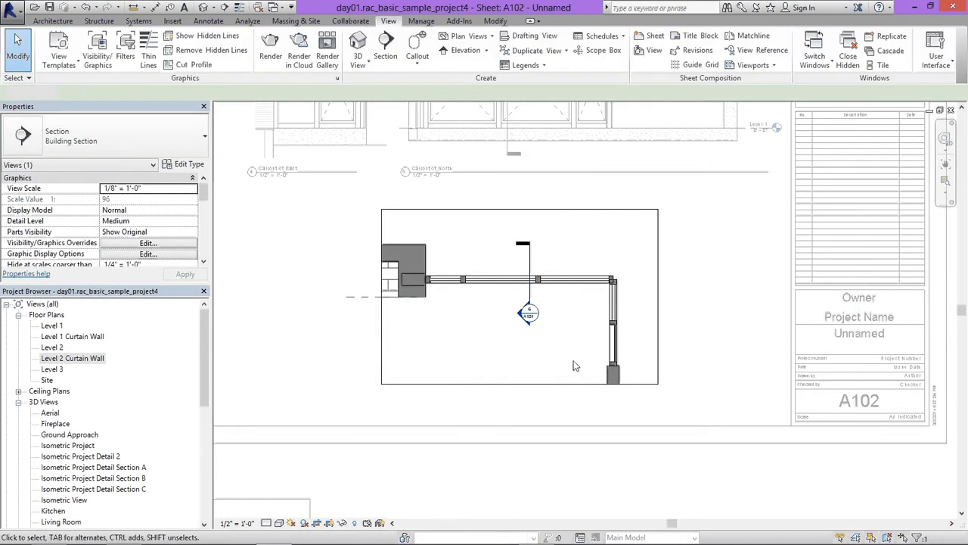
Trim the left crop edge of the Level 1 Curtain Wall plan to the wall pier and hide its crop region
scroll(572, 363, down, 2)
click(642, 342)
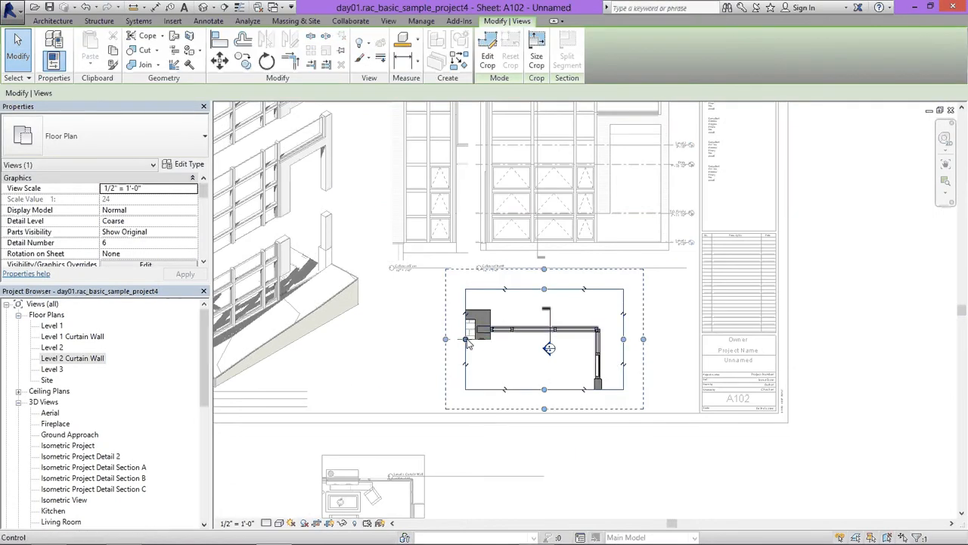
drag(466, 340, 409, 380)
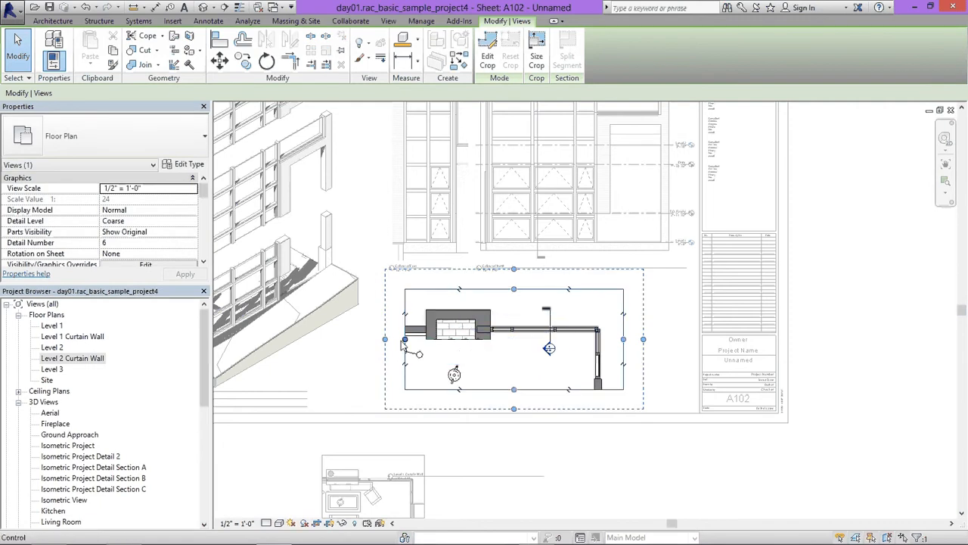
drag(410, 344, 483, 349)
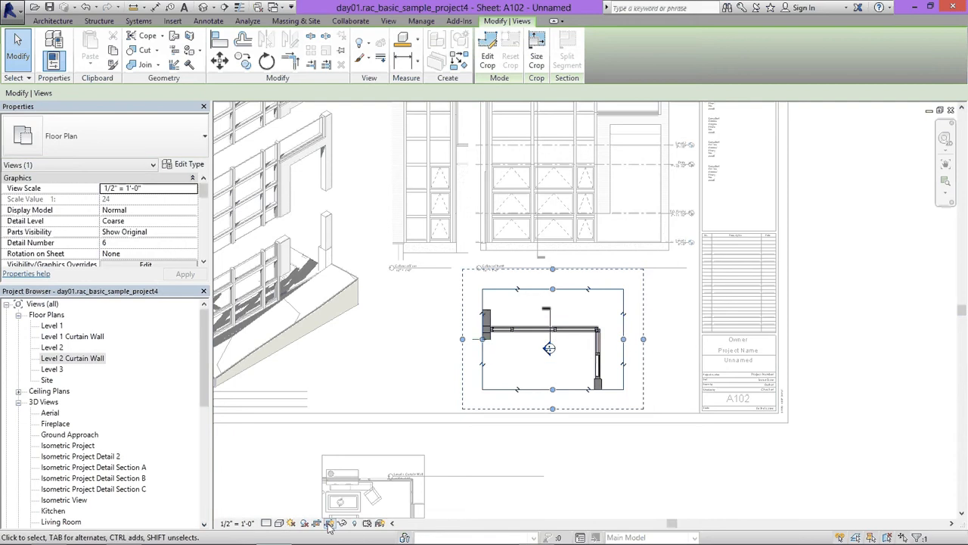
click(636, 426)
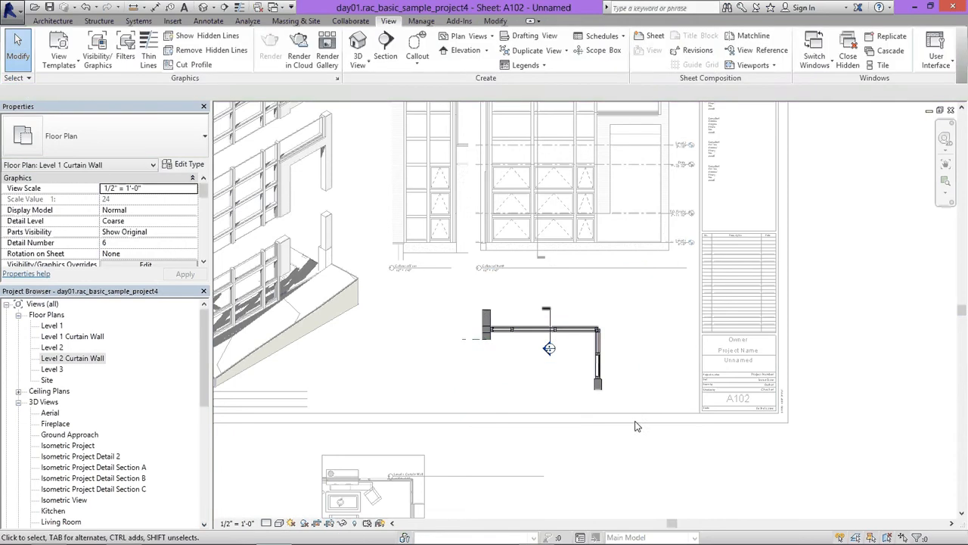
right_click(577, 347)
click(613, 189)
Move the Level 1 Curtain Wall view title directly beneath its plan on the sheet
click(585, 392)
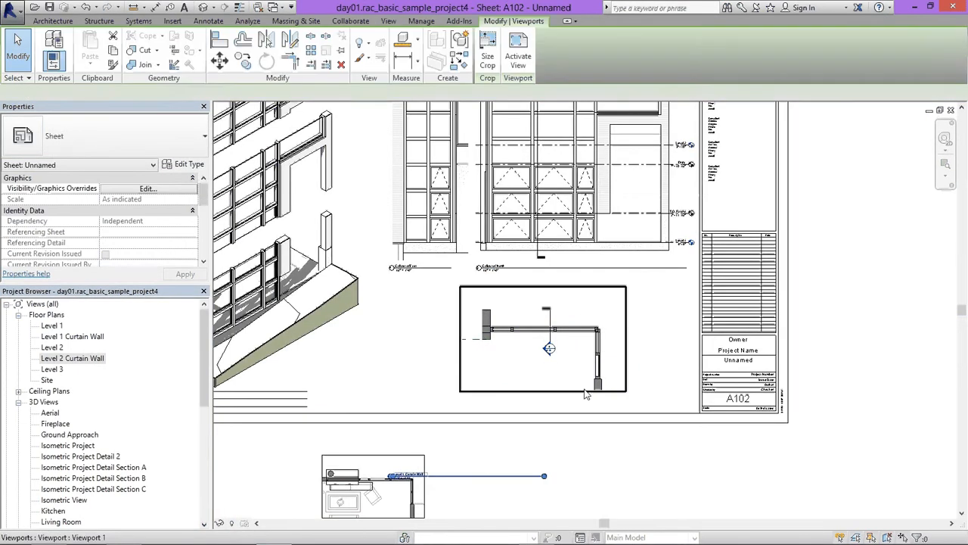
key(Escape)
scroll(586, 392, down, 3)
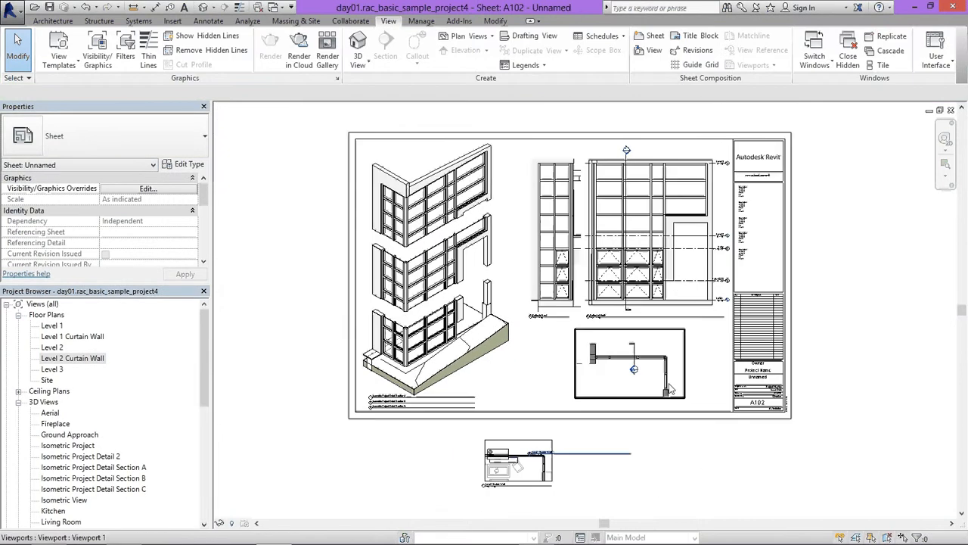
click(670, 388)
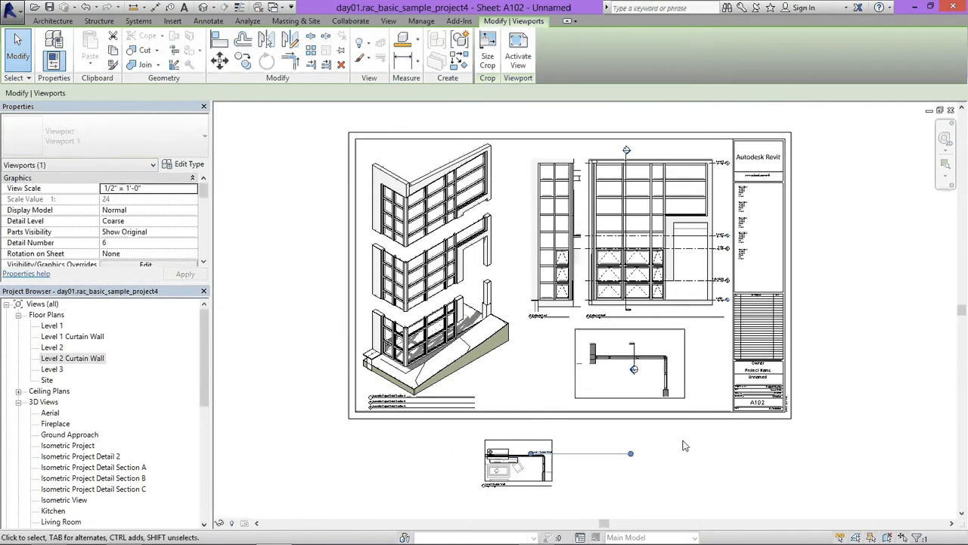
click(683, 440)
click(627, 384)
drag(602, 454, 656, 409)
key(ctrl+z)
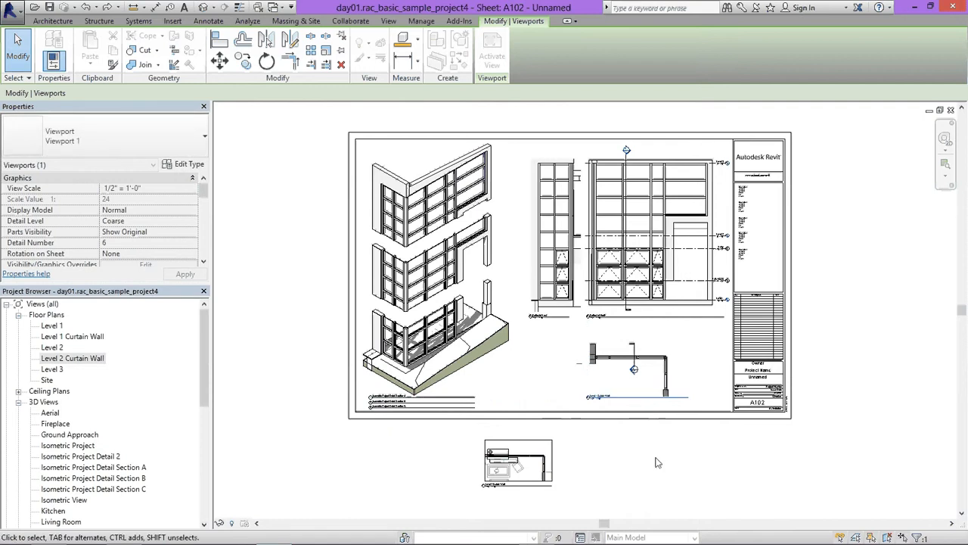
click(658, 461)
click(643, 401)
click(671, 459)
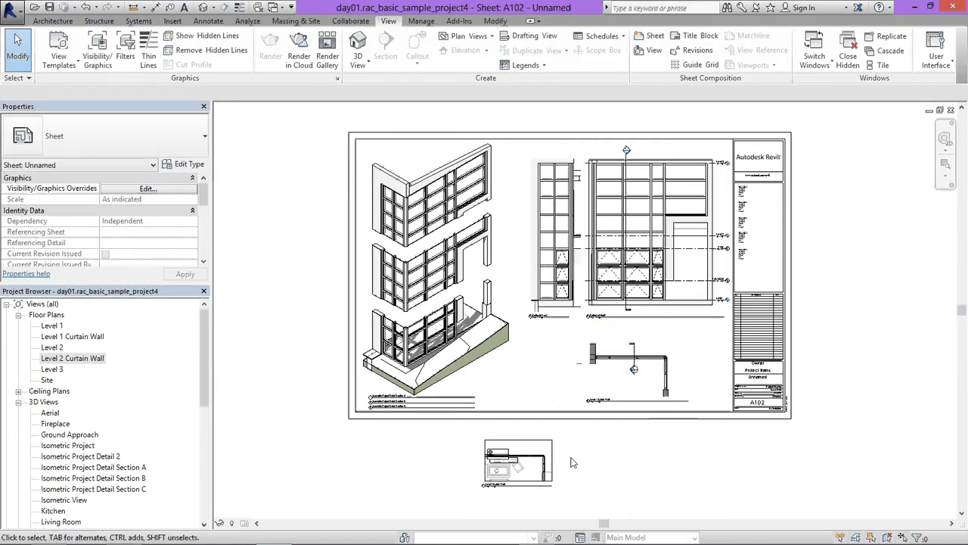
Activate the Level 2 Curtain Wall plan below the sheet and set its view scale to 1/2" = 1'-0"
scroll(538, 388, up, 2)
drag(479, 428, 634, 421)
double_click(657, 401)
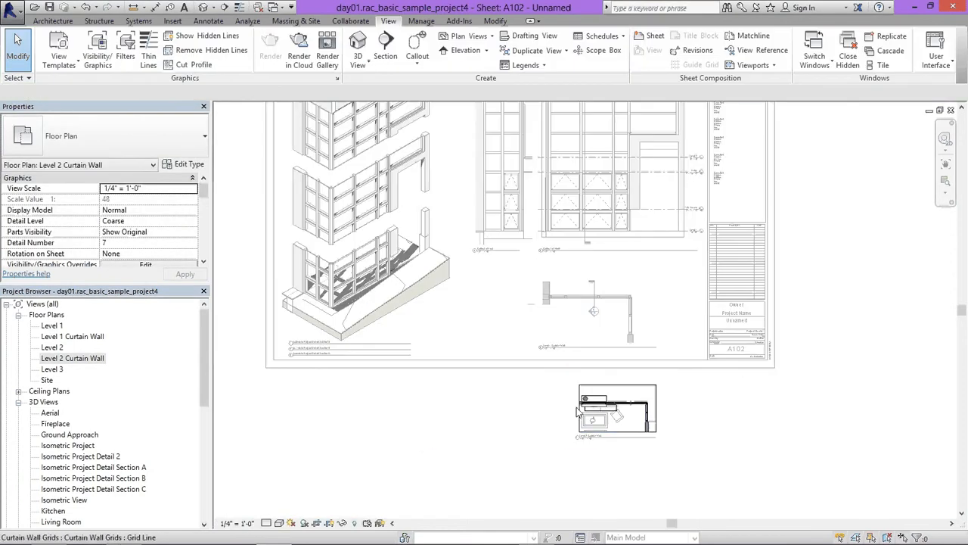
click(251, 528)
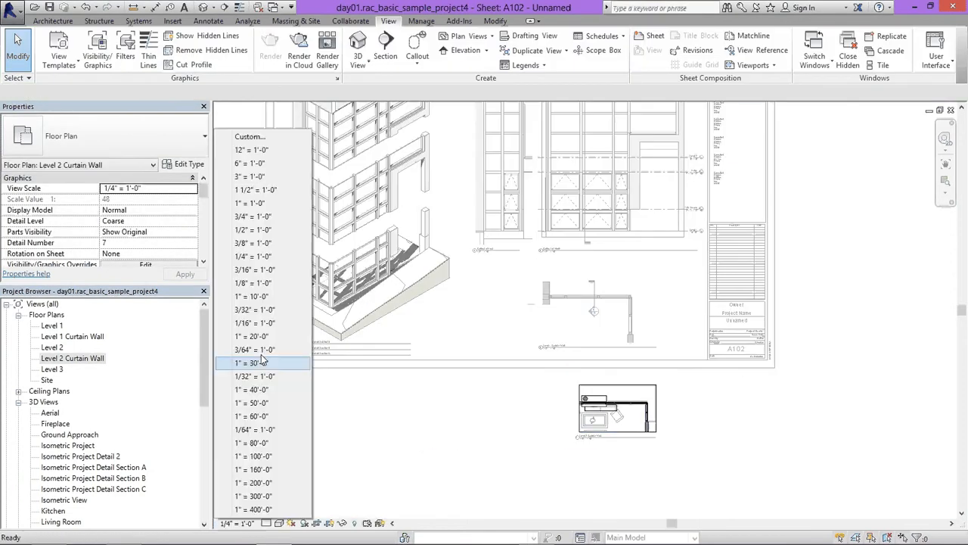
click(251, 230)
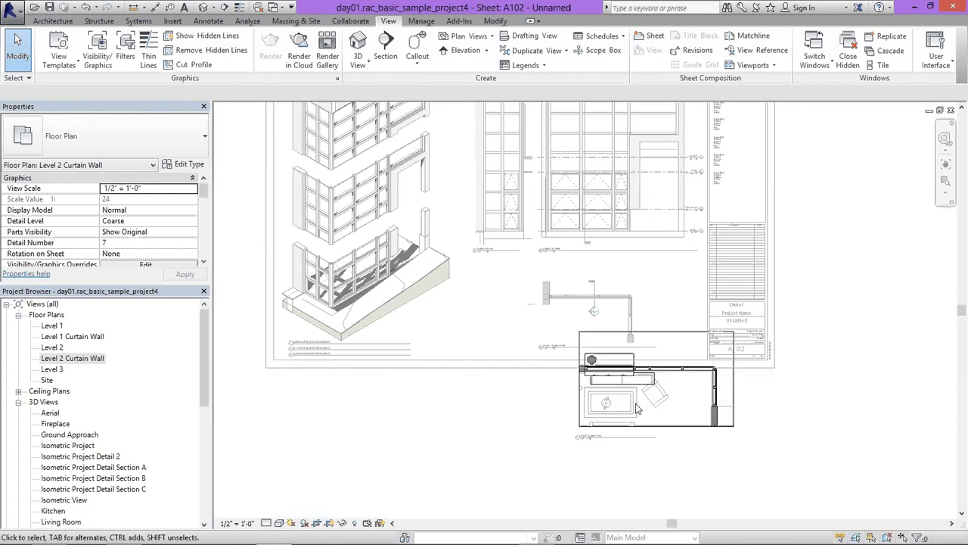
Hide the categories of the Chair-Corbu and the generic model on the table in the Level 2 Curtain Wall view
scroll(632, 406, up, 2)
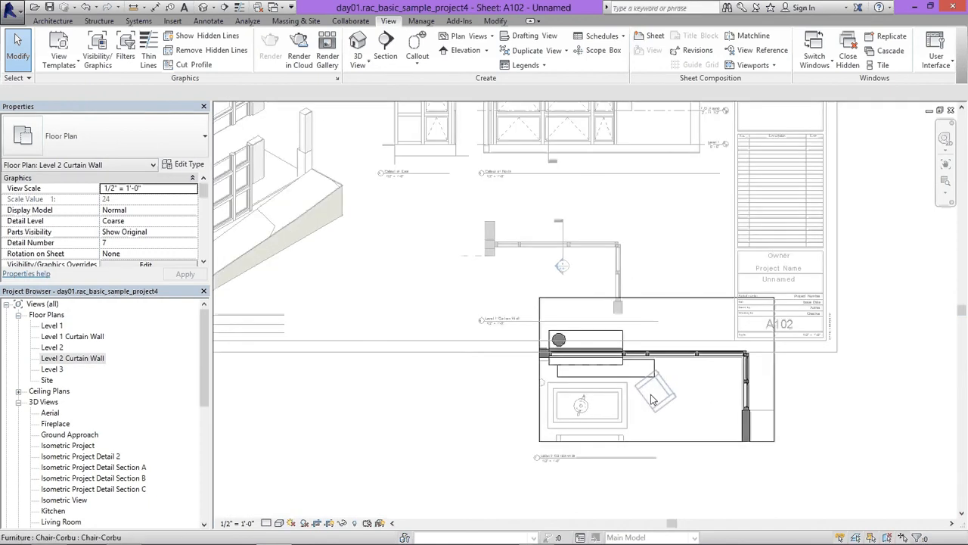
click(664, 393)
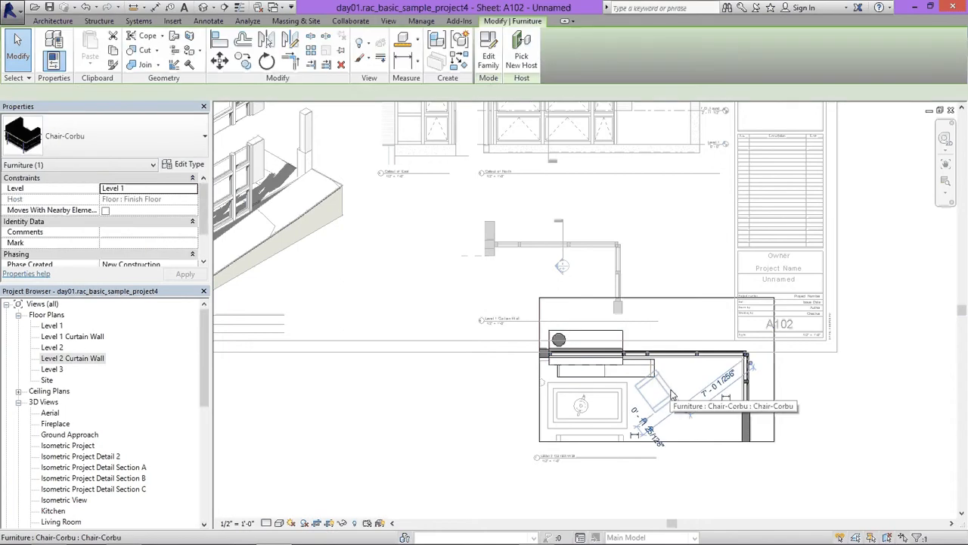
right_click(669, 397)
mouse_move(715, 169)
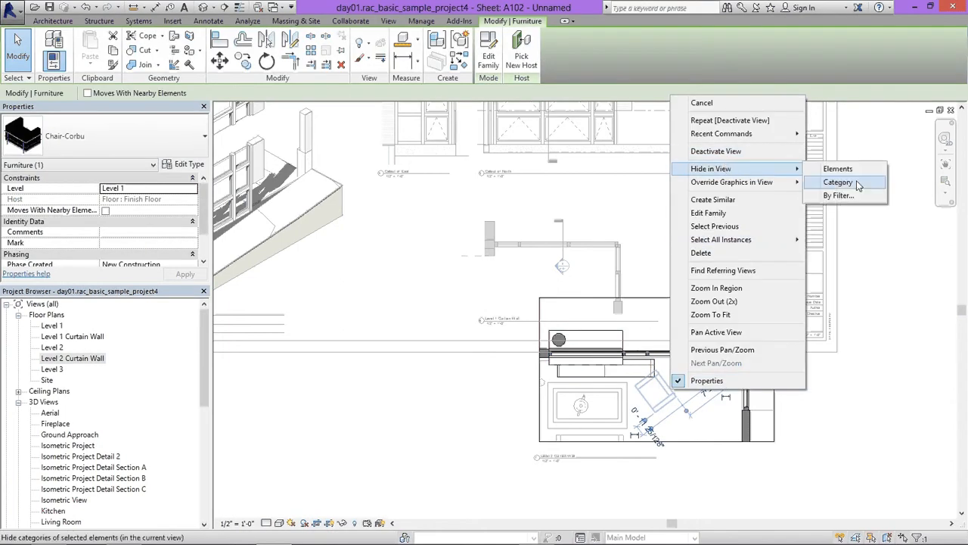
click(838, 184)
click(583, 407)
right_click(582, 407)
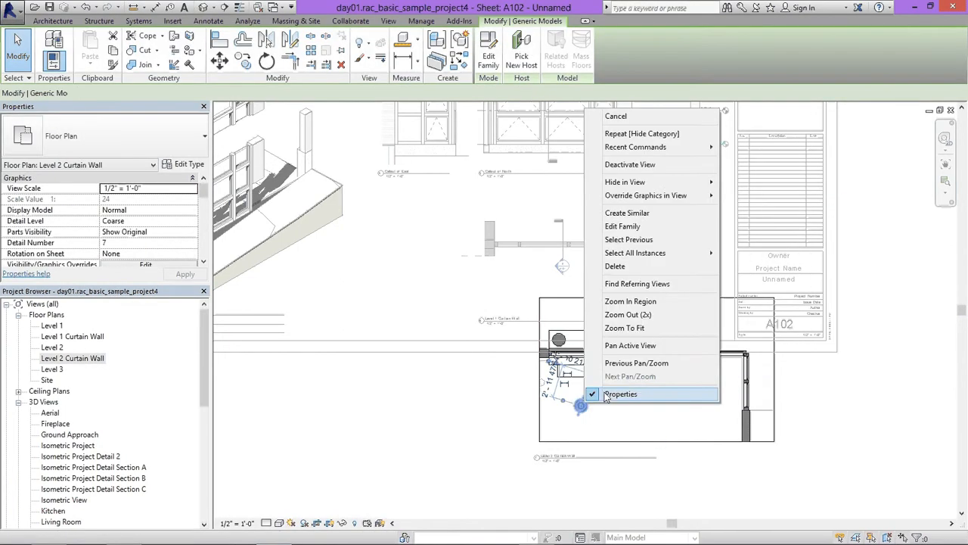
mouse_move(665, 182)
click(778, 195)
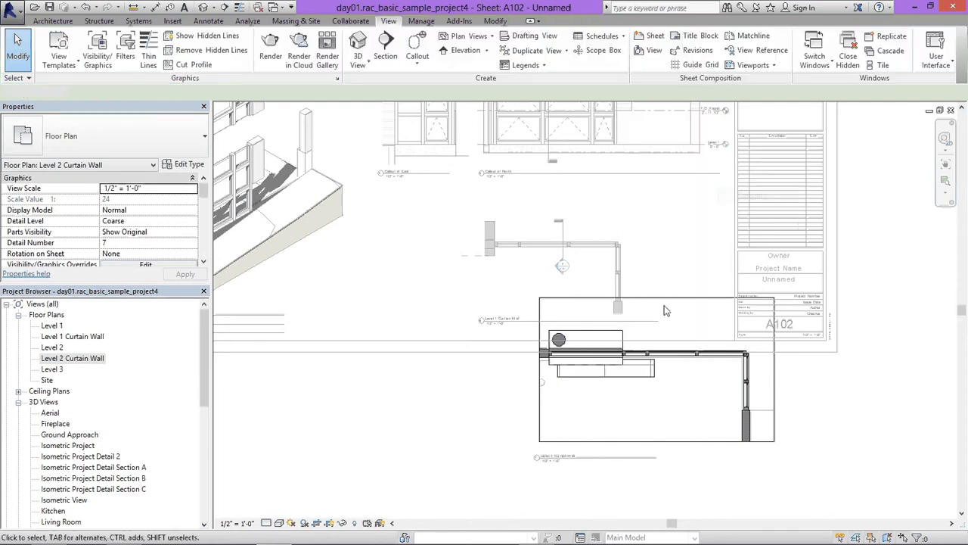
Hide the floor lamp's category in the Level 2 Curtain Wall view
click(542, 384)
click(545, 385)
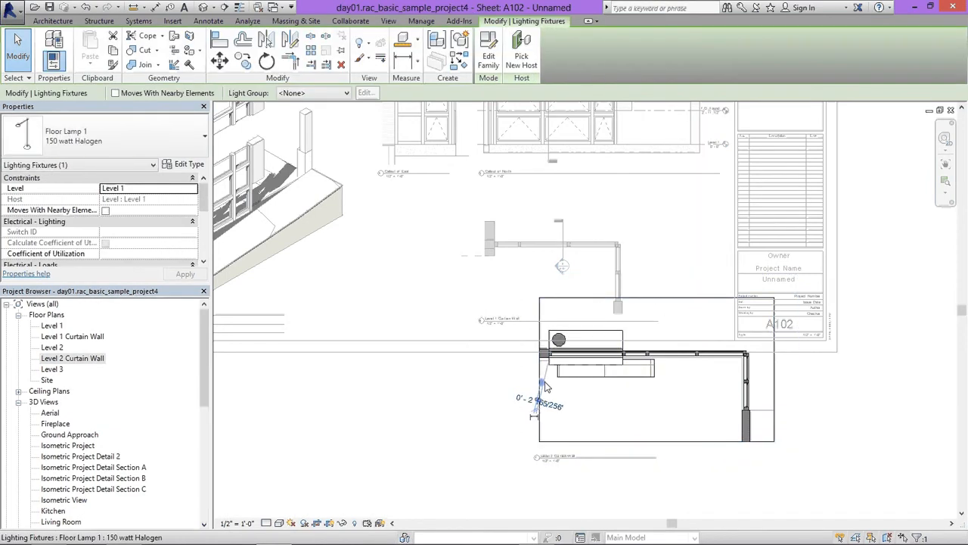
right_click(544, 386)
mouse_move(651, 160)
click(713, 175)
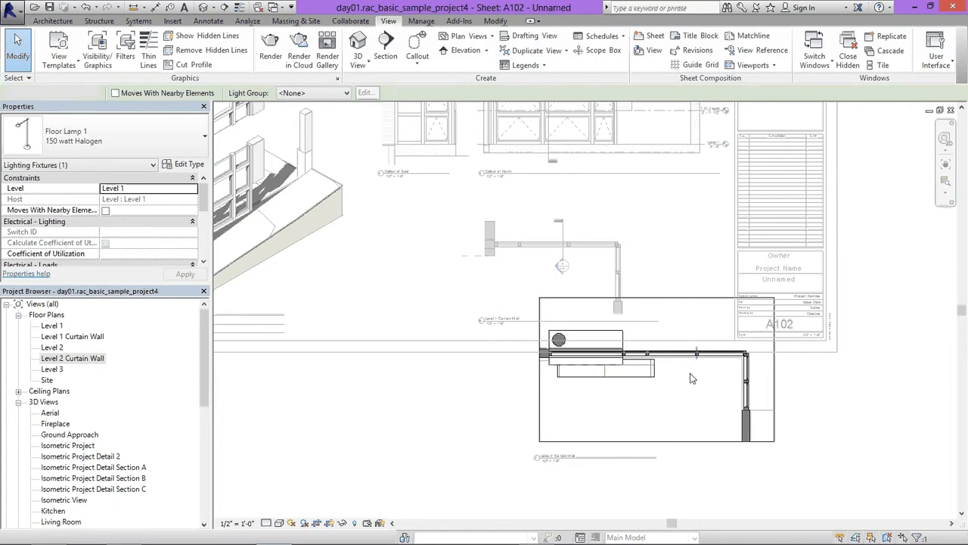
Hide the crop region of the Level 2 Curtain Wall plan and deactivate the view
right_click(662, 421)
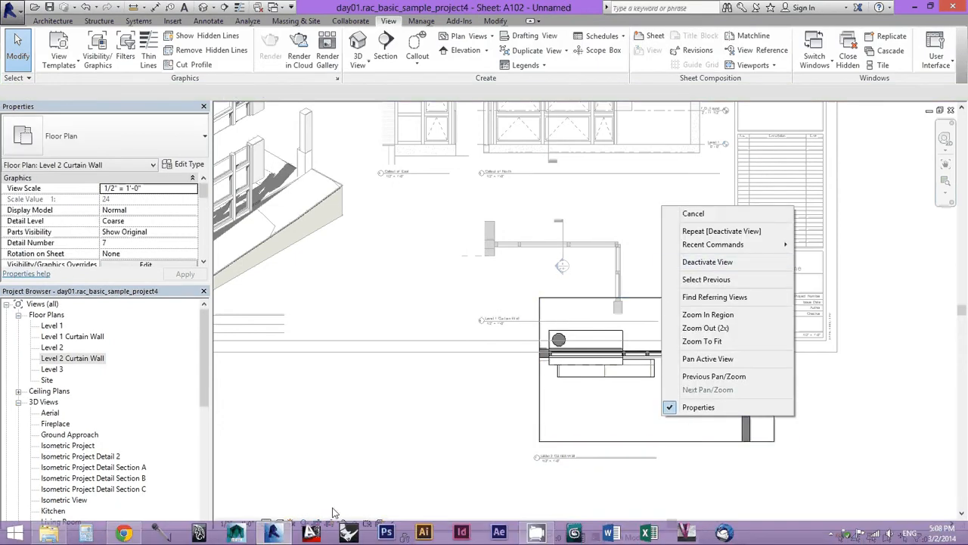
click(672, 451)
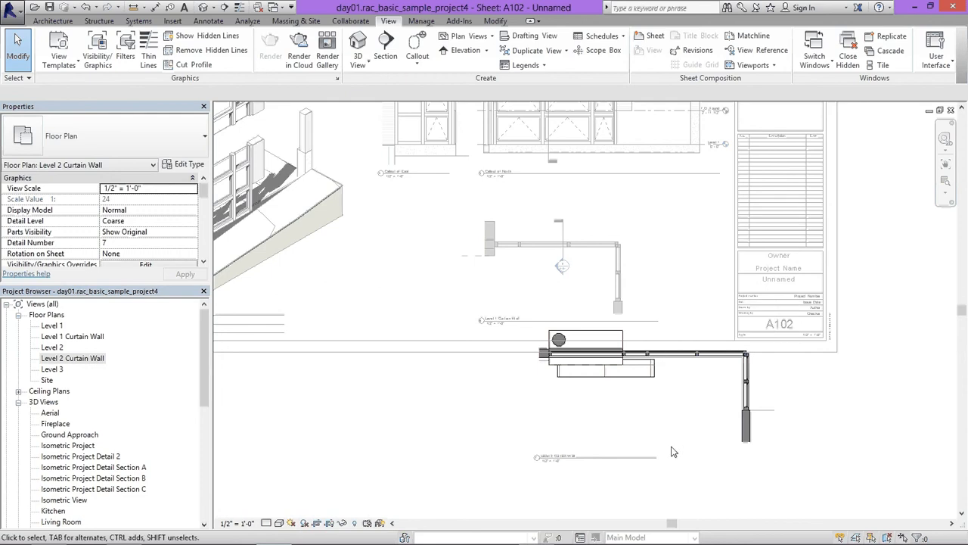
scroll(598, 378, down, 1)
right_click(654, 395)
click(696, 240)
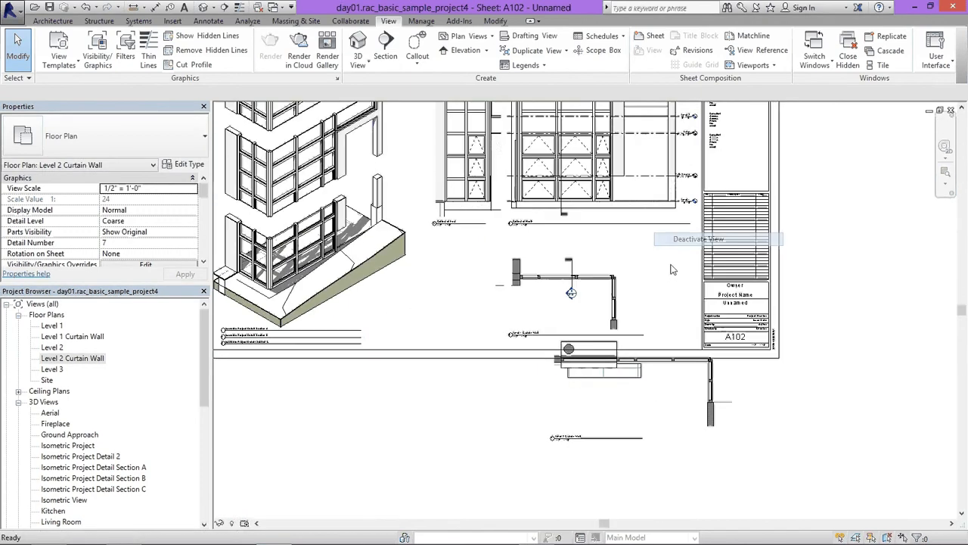
Shift the Level 1 Curtain Wall plan left and move the Level 2 Curtain Wall plan onto the sheet beside it
drag(600, 298, 519, 301)
click(625, 380)
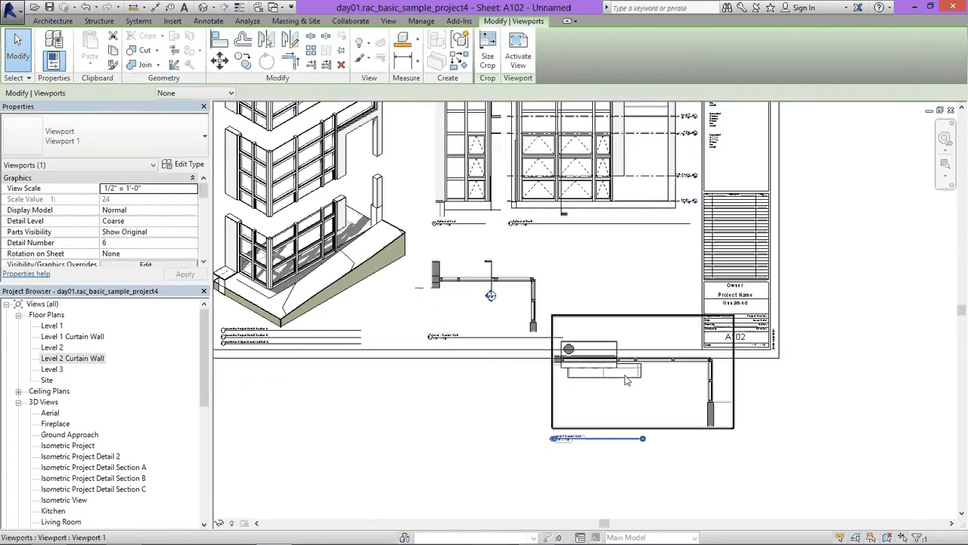
drag(626, 380, 636, 319)
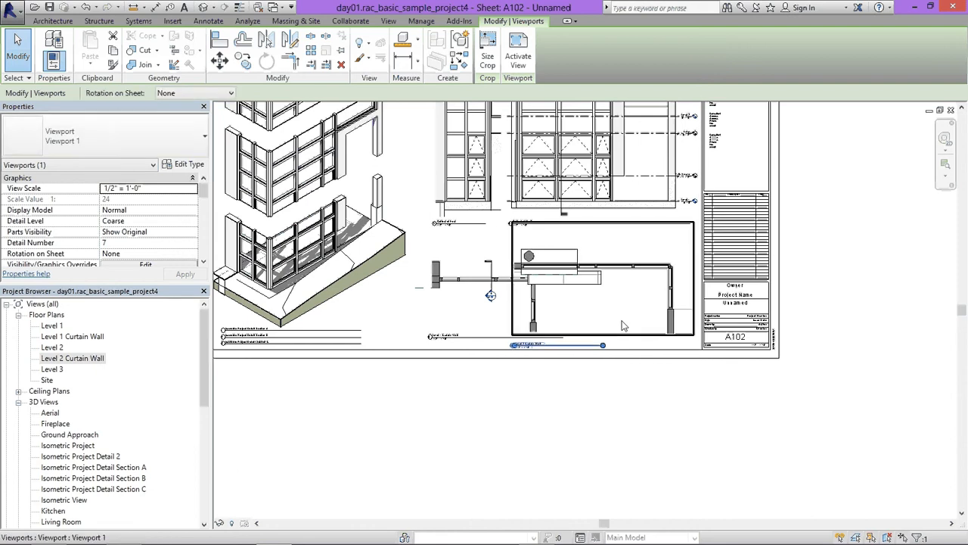
scroll(621, 285, up, 1)
scroll(621, 285, down, 1)
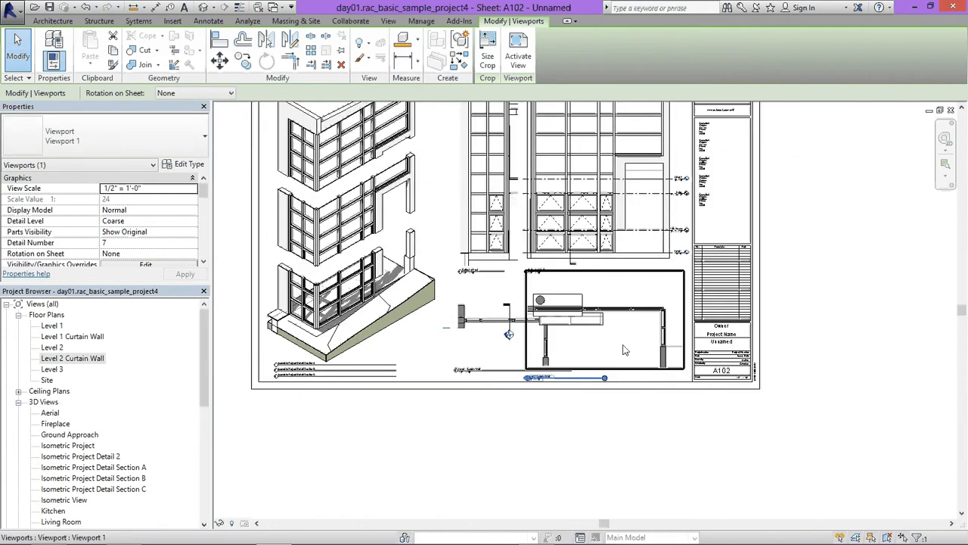
double_click(601, 366)
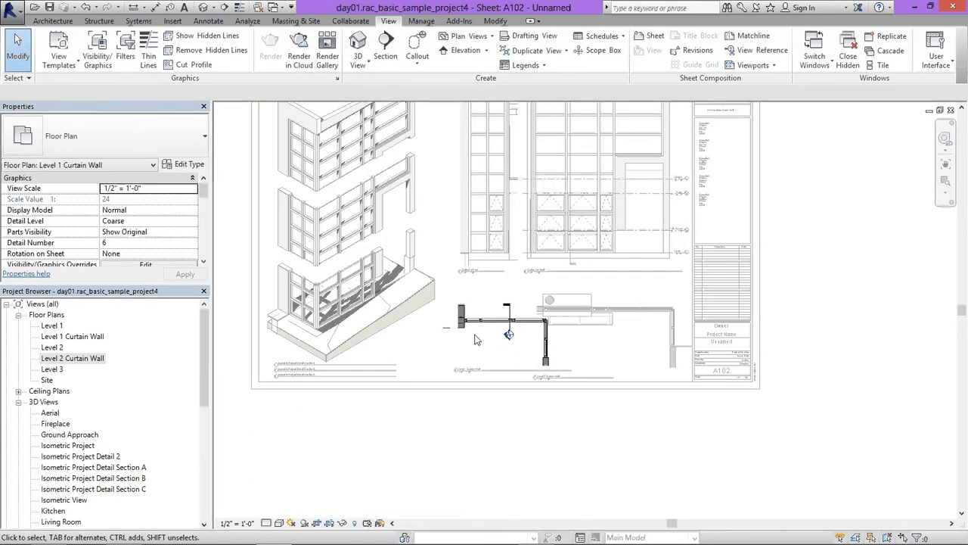
right_click(475, 334)
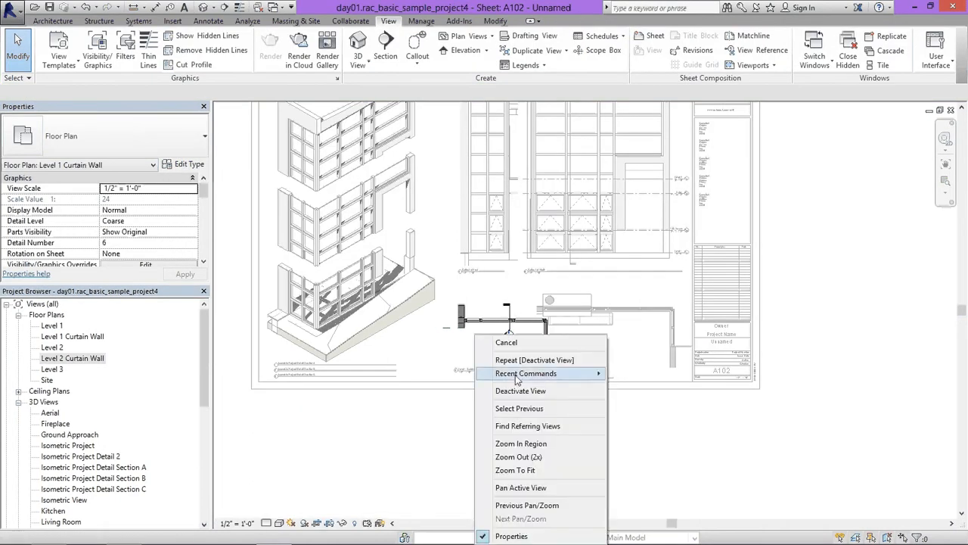
click(510, 391)
Move the Level 1 Curtain Wall viewport further left and up, lining its horizontal wall up with the Level 2 plan
mouse_move(489, 339)
mouse_down()
mouse_move(464, 339)
mouse_move(472, 332)
mouse_move(477, 344)
mouse_up()
scroll(485, 345, up, 4)
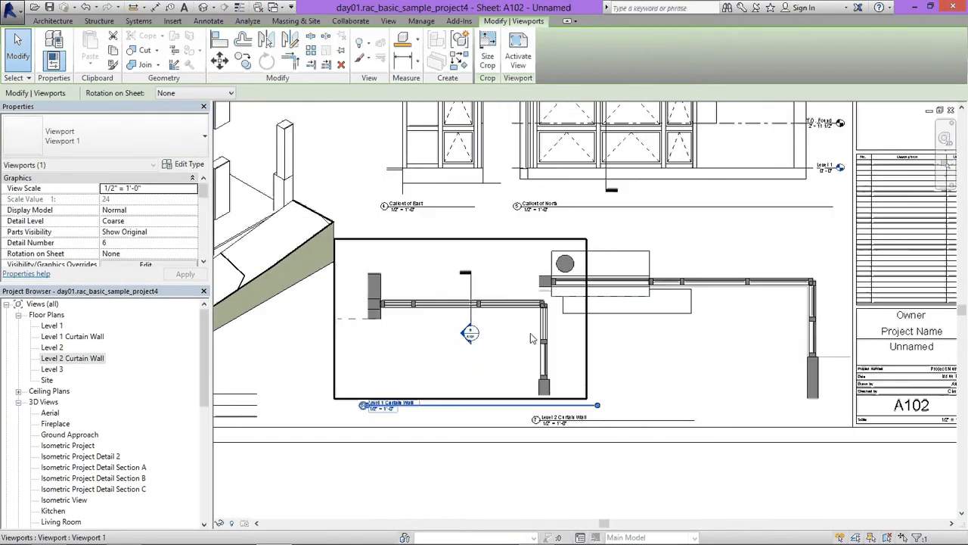
drag(487, 355, 470, 325)
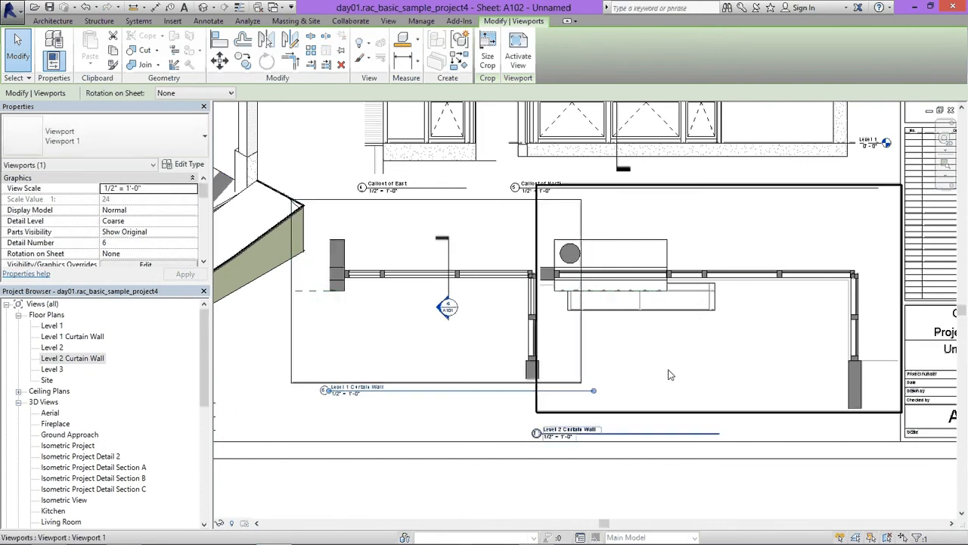
Activate the Level 2 Curtain Wall view and pull its crop region slightly inward on the left and up to the Level 1 plan's lower wall end
scroll(641, 408, down, 3)
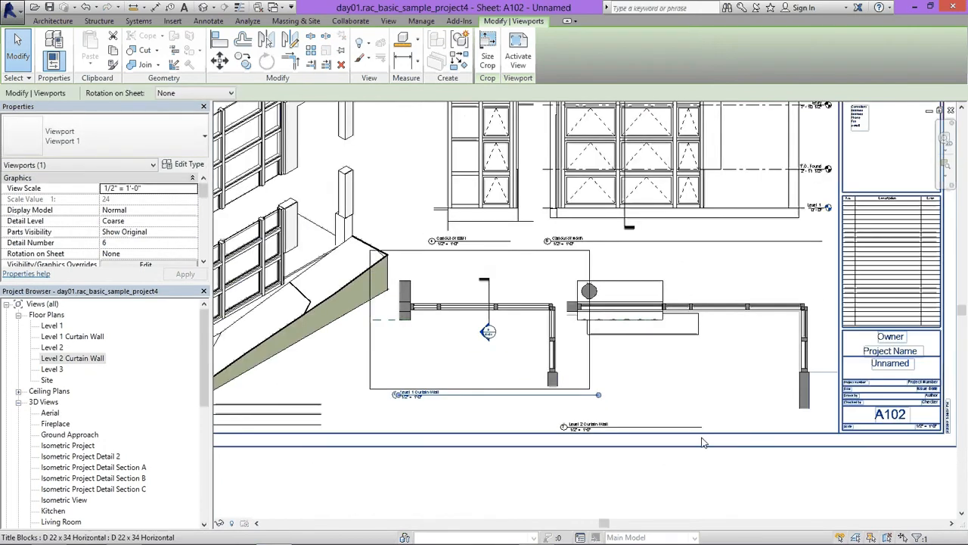
double_click(724, 360)
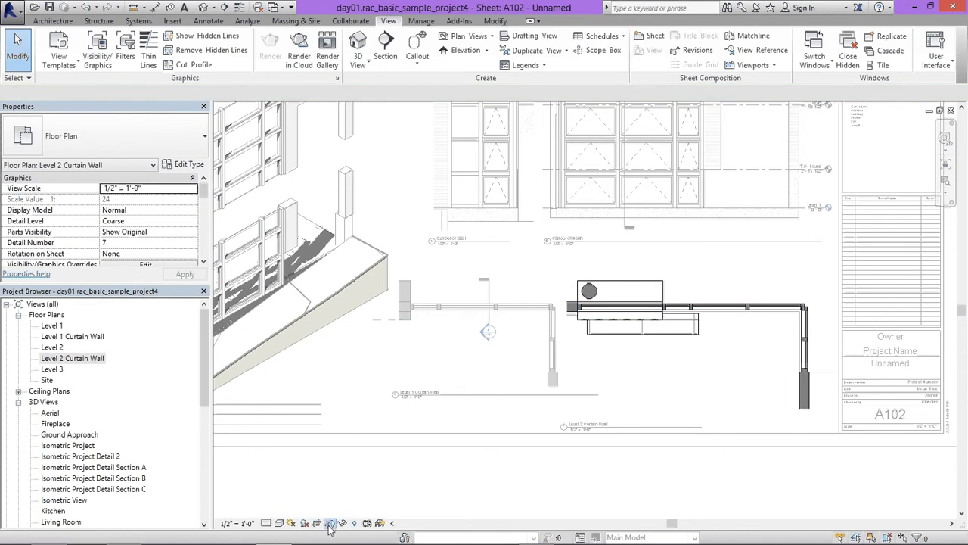
click(568, 313)
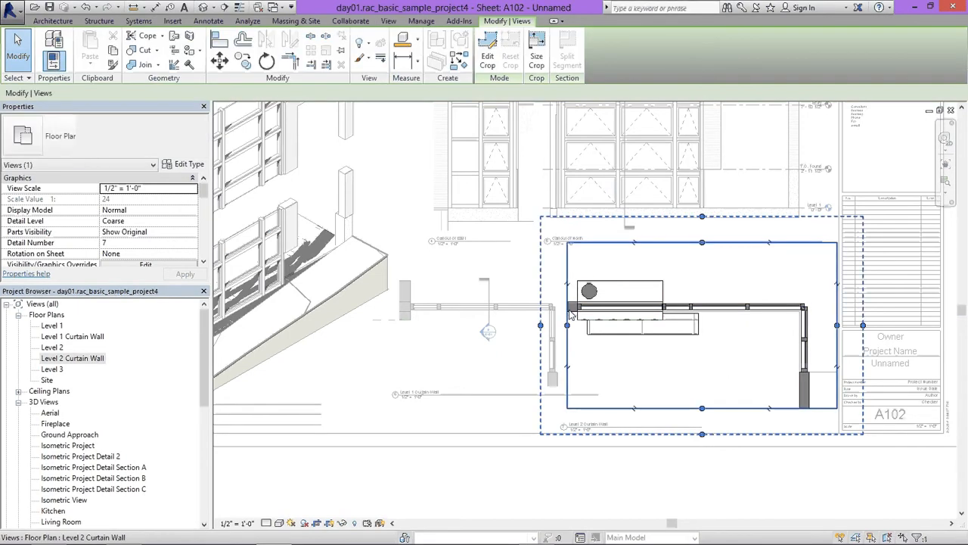
drag(568, 326, 572, 326)
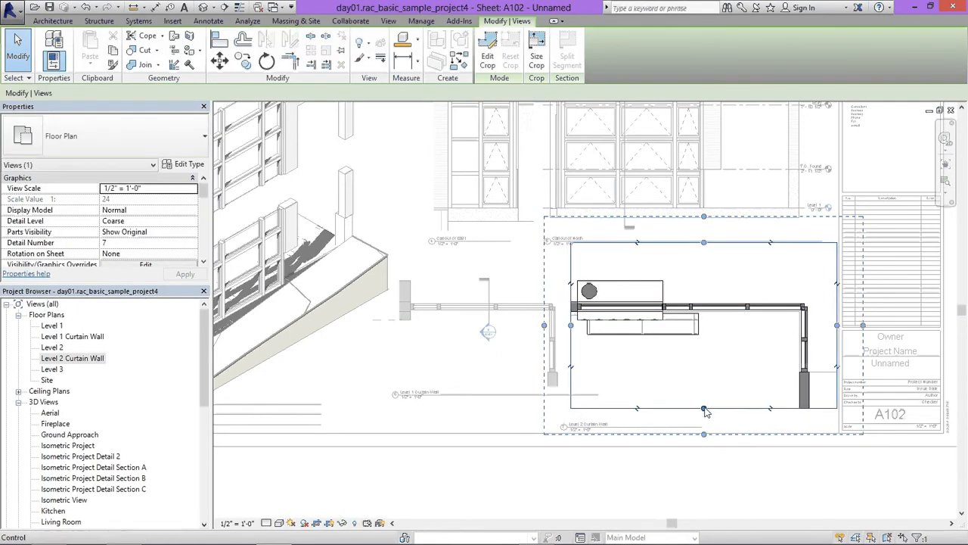
drag(704, 408, 704, 388)
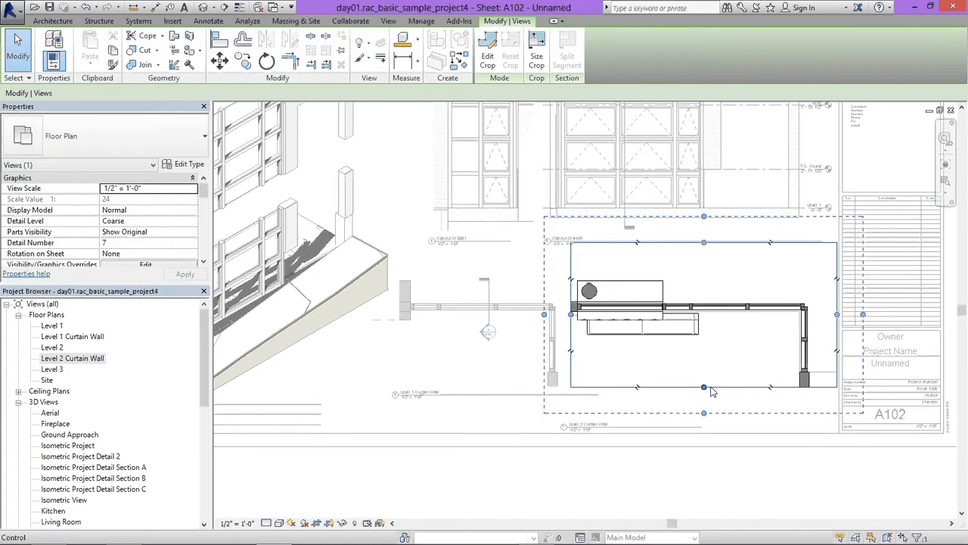
Hide the crop region of the trimmed Level 2 Curtain Wall plan and deactivate the view
right_click(762, 353)
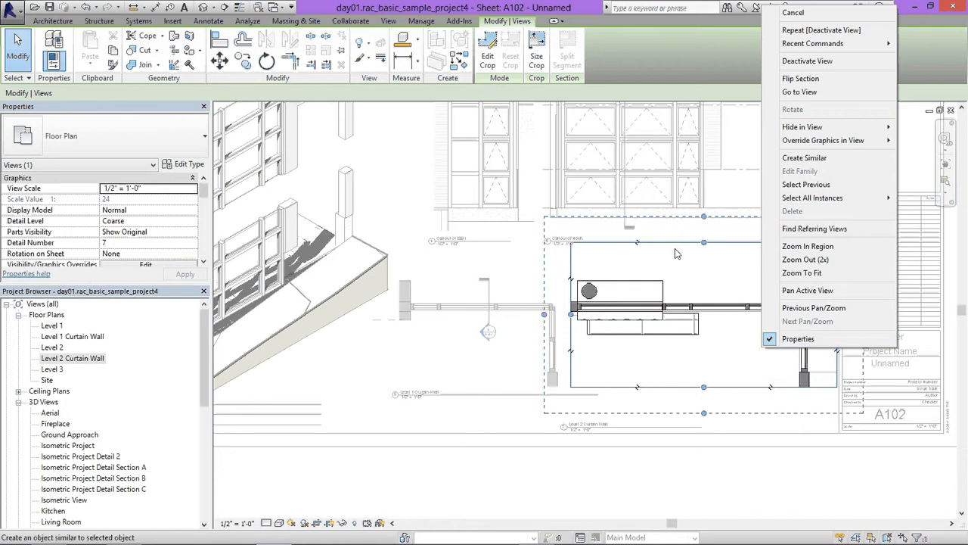
click(807, 60)
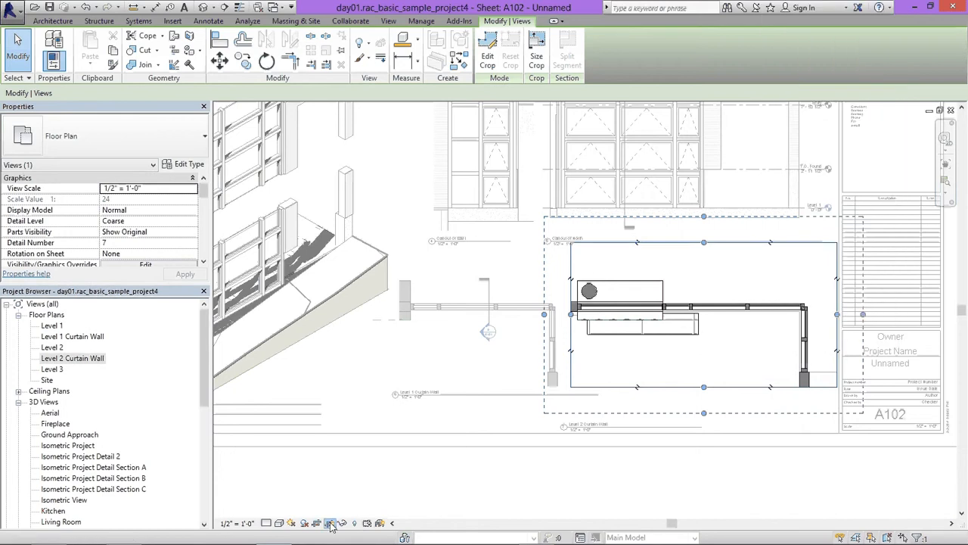
right_click(740, 357)
click(786, 209)
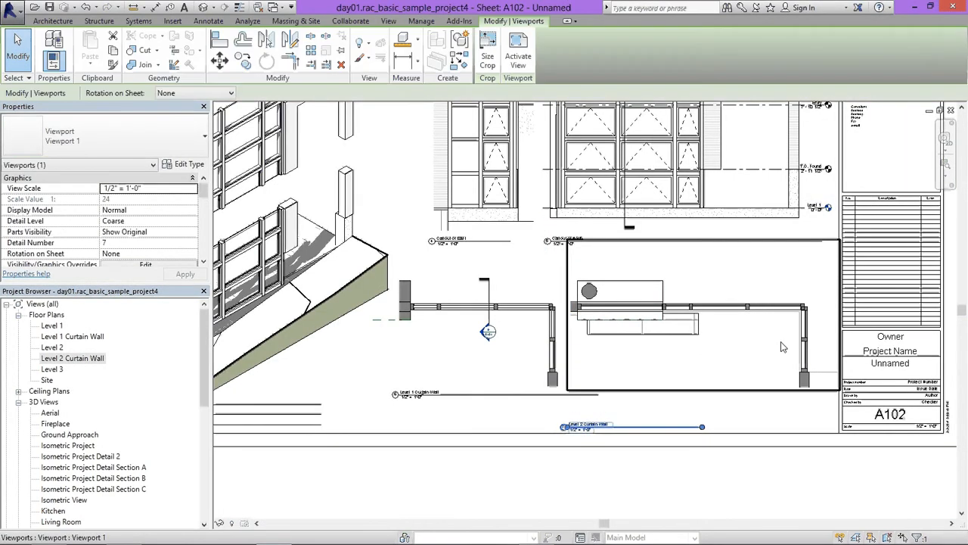
Move the Level 2 Curtain Wall viewport left until its wall lies beneath the Callout of North elevation
scroll(783, 347, down, 5)
scroll(779, 173, up, 4)
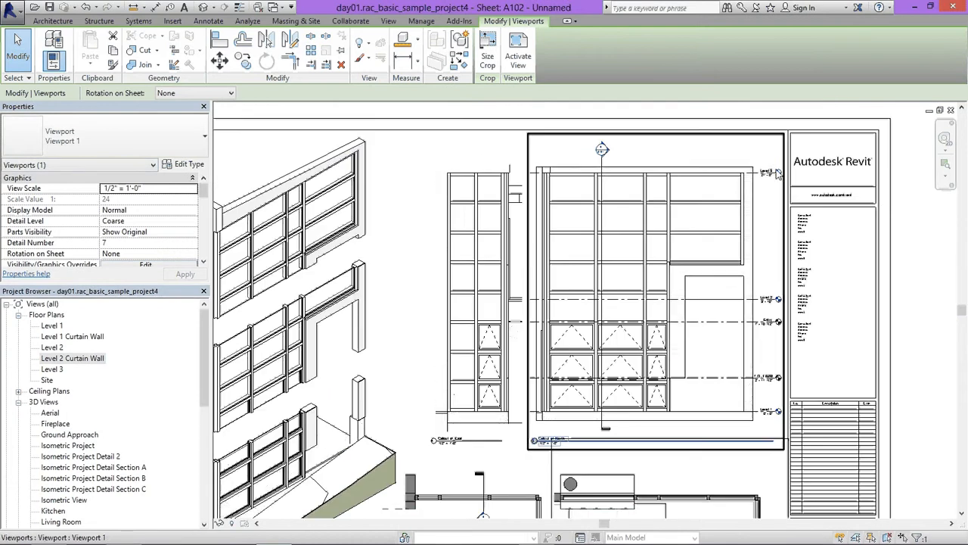
scroll(779, 173, down, 1)
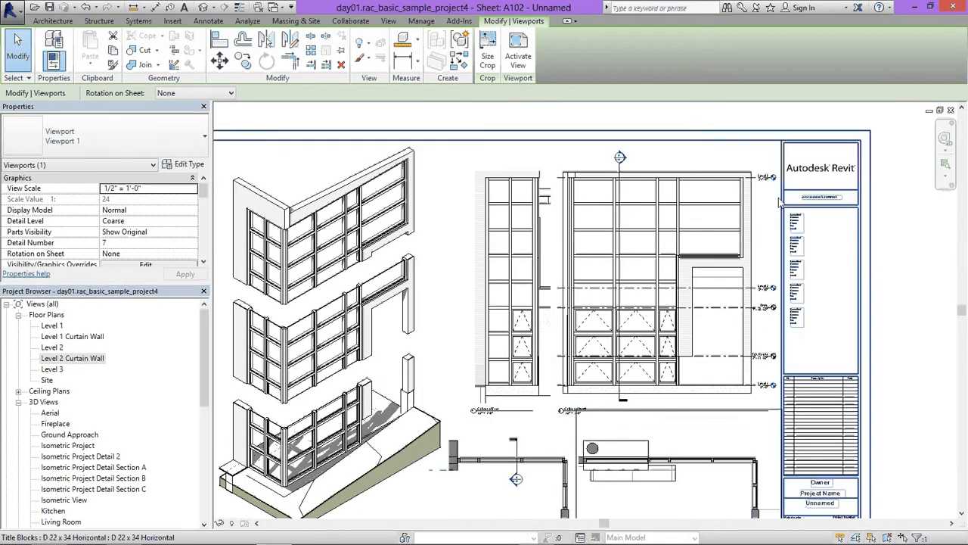
middle_drag(640, 313, 659, 264)
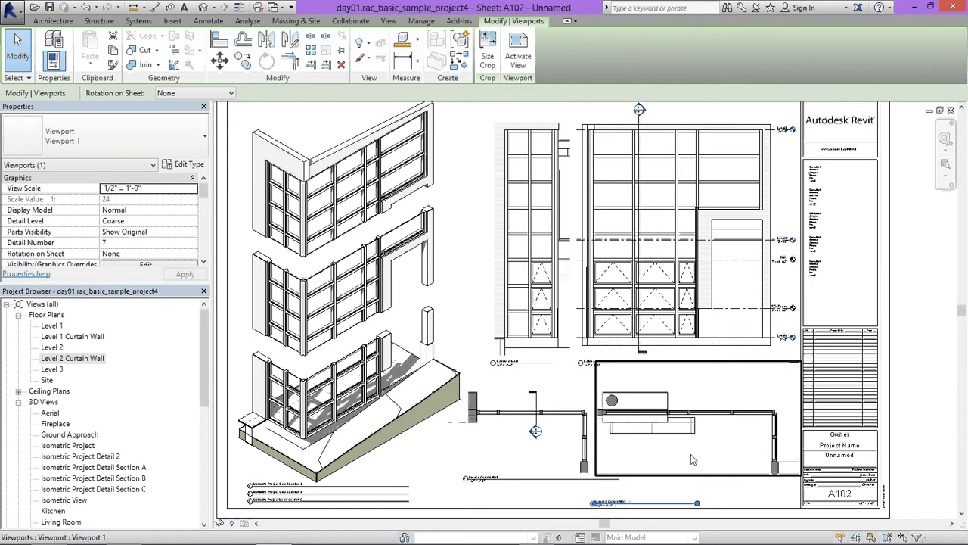
drag(692, 460, 680, 459)
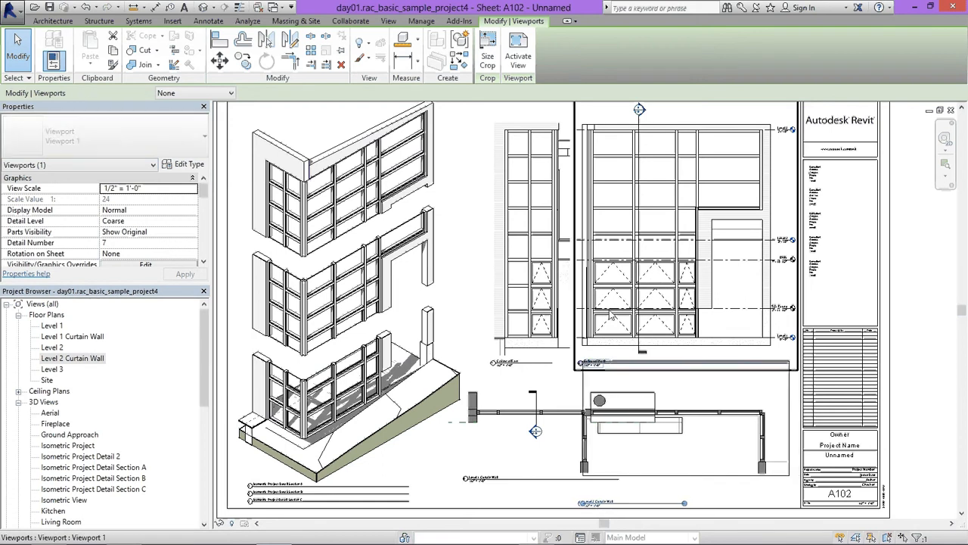
key(Left)
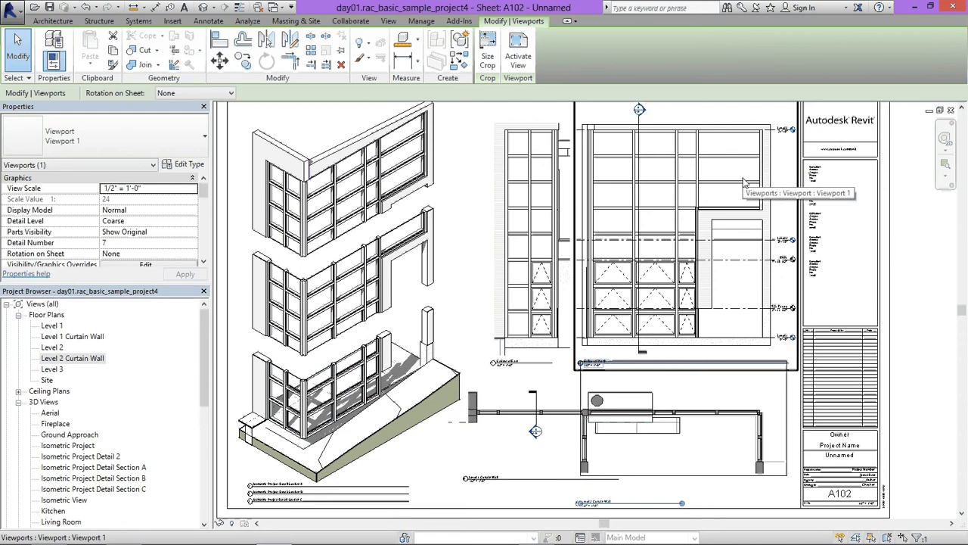
Nudge the Level 1 Curtain Wall viewport left to open a gap between it and the Level 2 plan
click(526, 463)
key(Left)
key(Left)
key(Left)
key(Left)
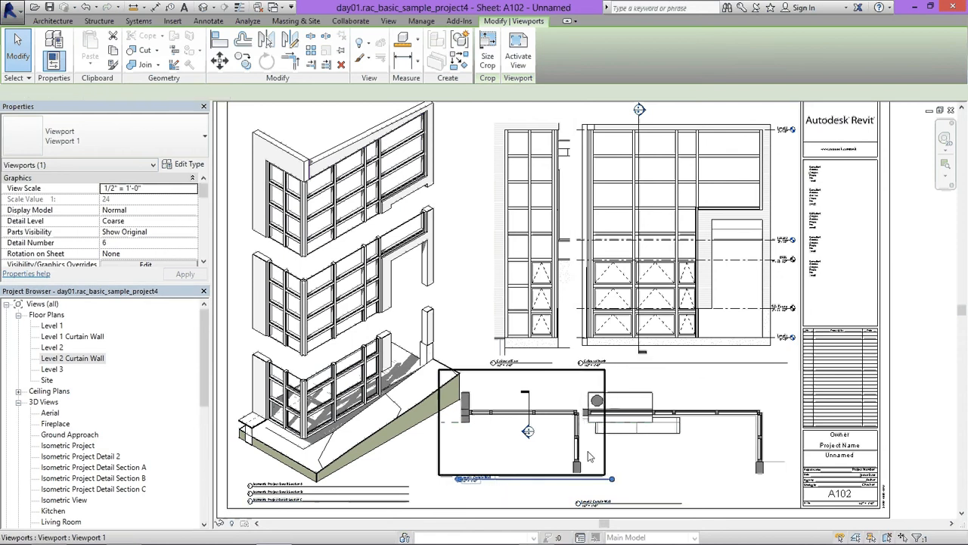
key(Left)
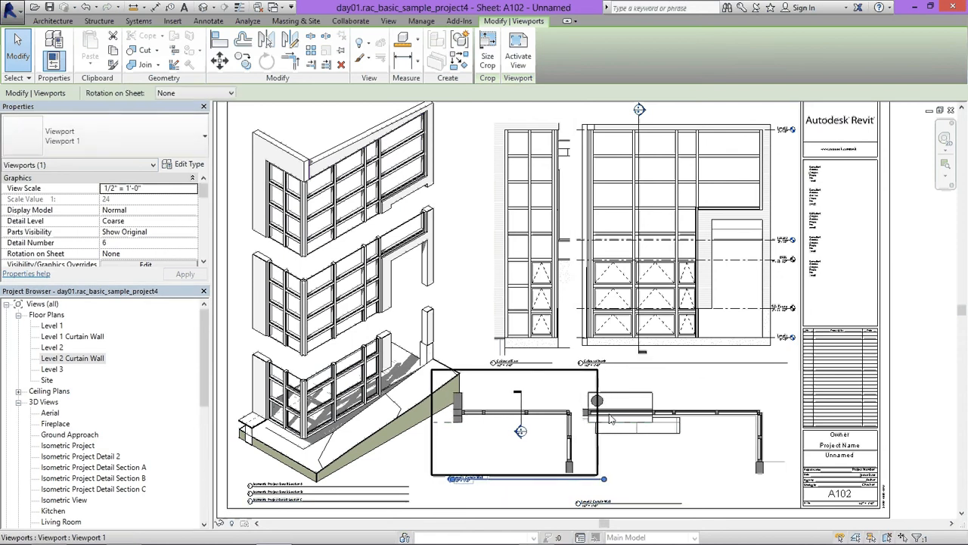
key(Left)
key(Left)
Move the Level 2 Curtain Wall viewport right toward the title block, keeping it level with the Level 1 plan
scroll(386, 408, down, 2)
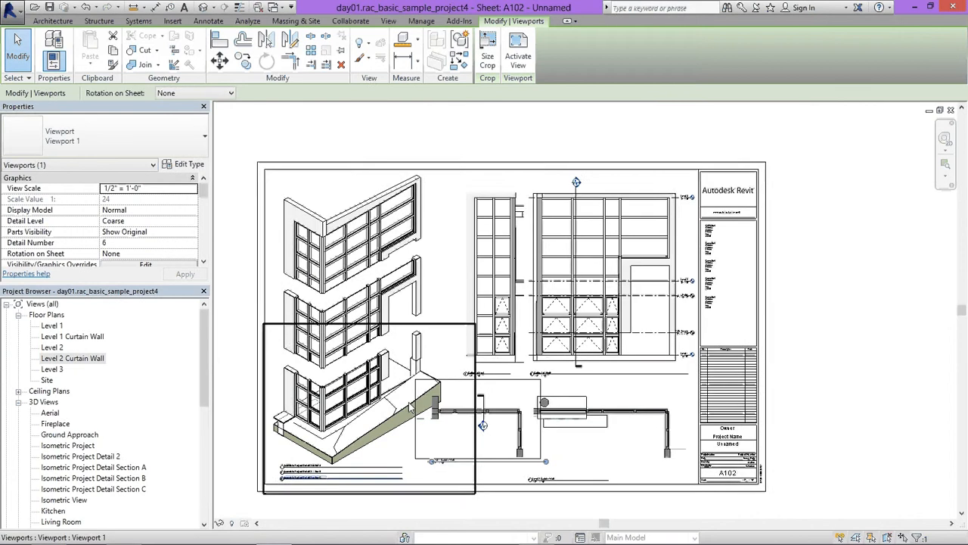
middle_drag(410, 407, 469, 403)
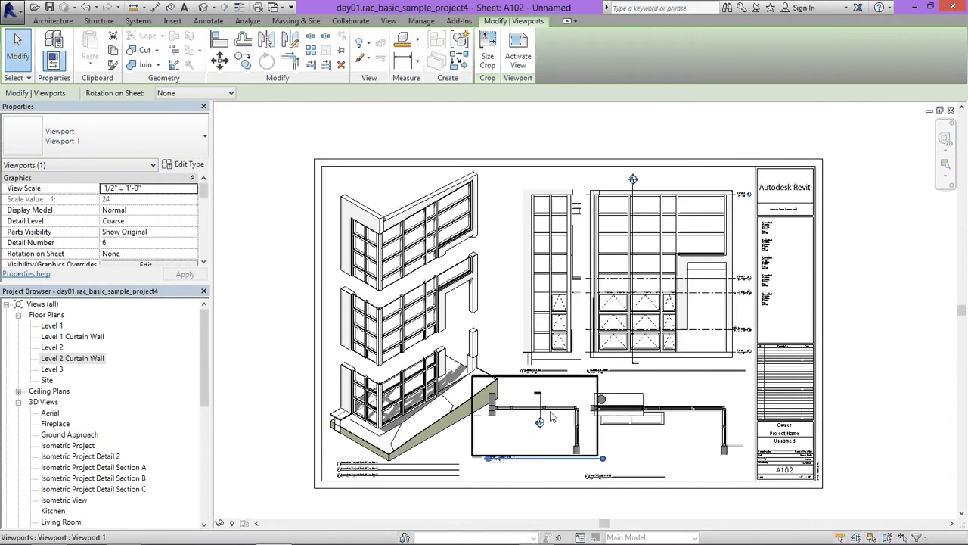
scroll(499, 432, up, 2)
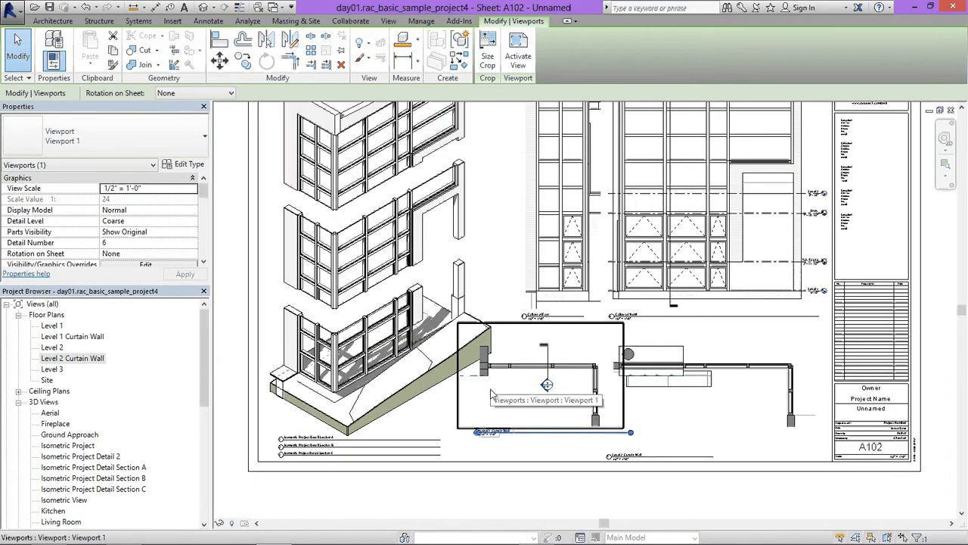
drag(745, 428, 761, 428)
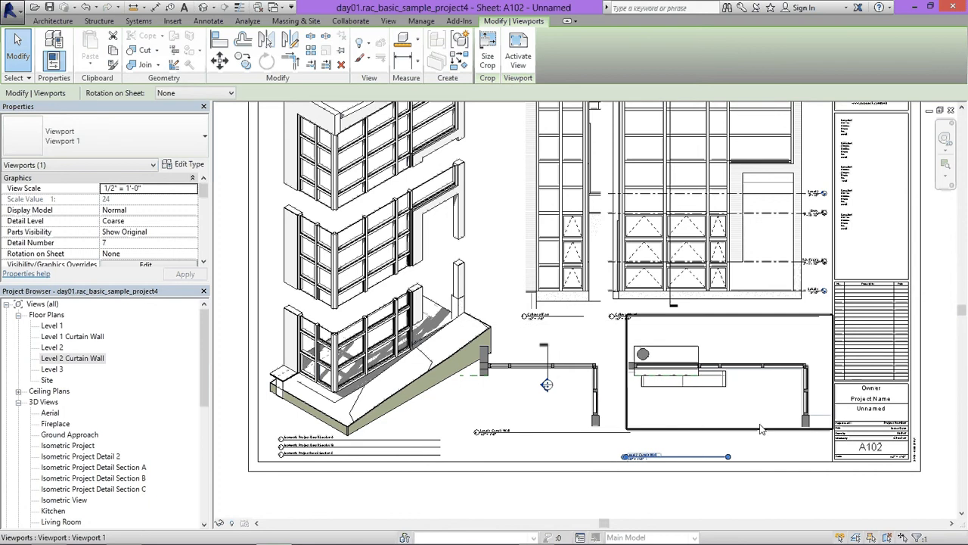
key(Left)
key(Left)
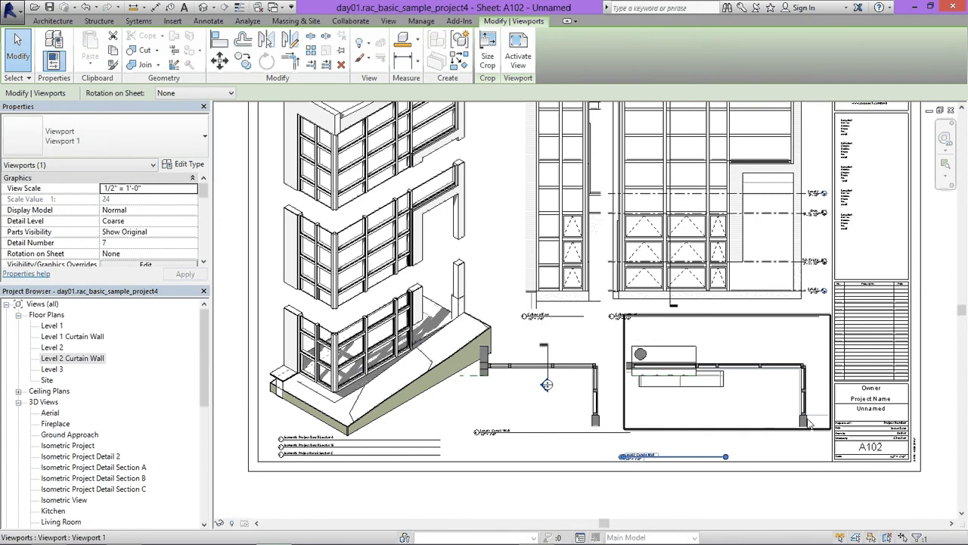
key(Right)
key(Right)
key(Right)
key(Left)
key(Left)
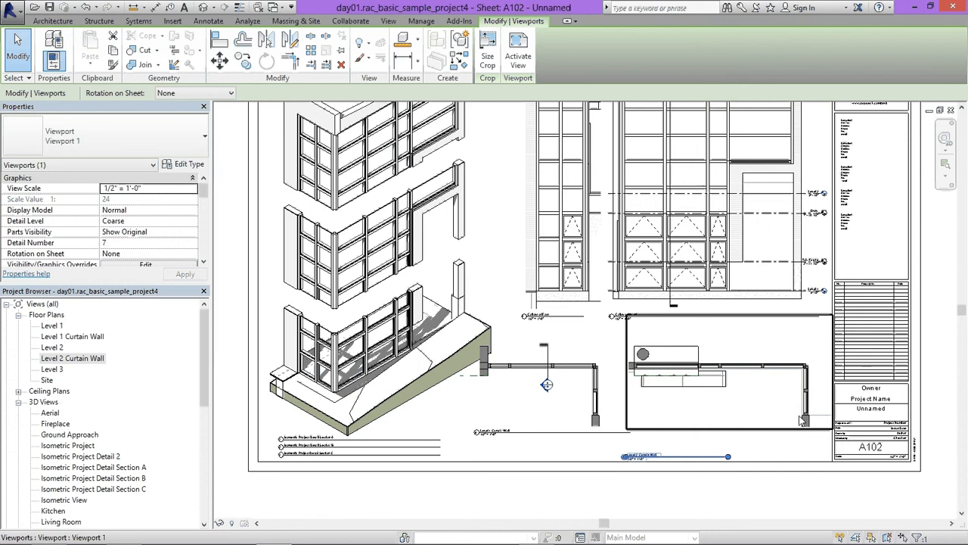
key(Right)
Nudge the Level 1 Curtain Wall viewport right, away from the isometric model, and clear the selection
click(615, 398)
key(Right)
key(Right)
key(Right)
key(Right)
key(Right)
key(Right)
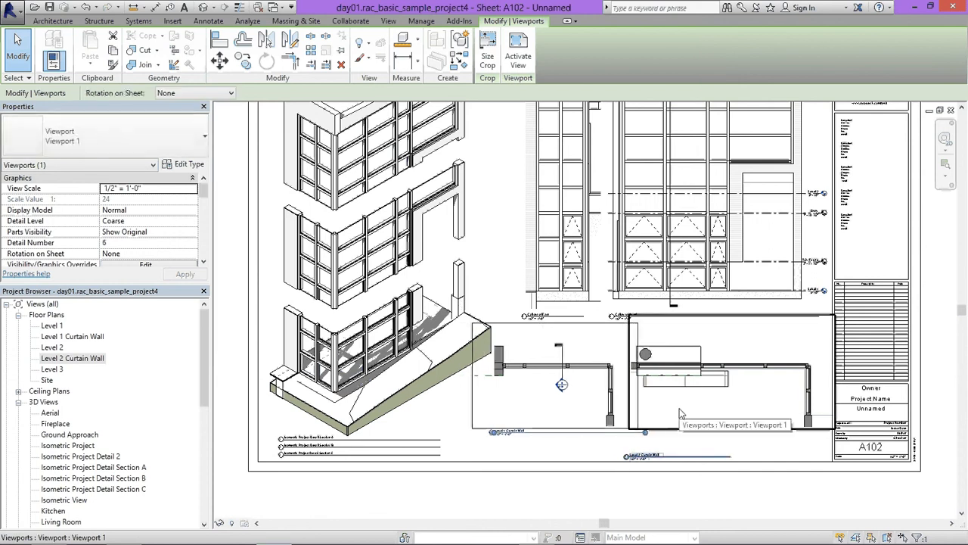
key(Right)
key(Escape)
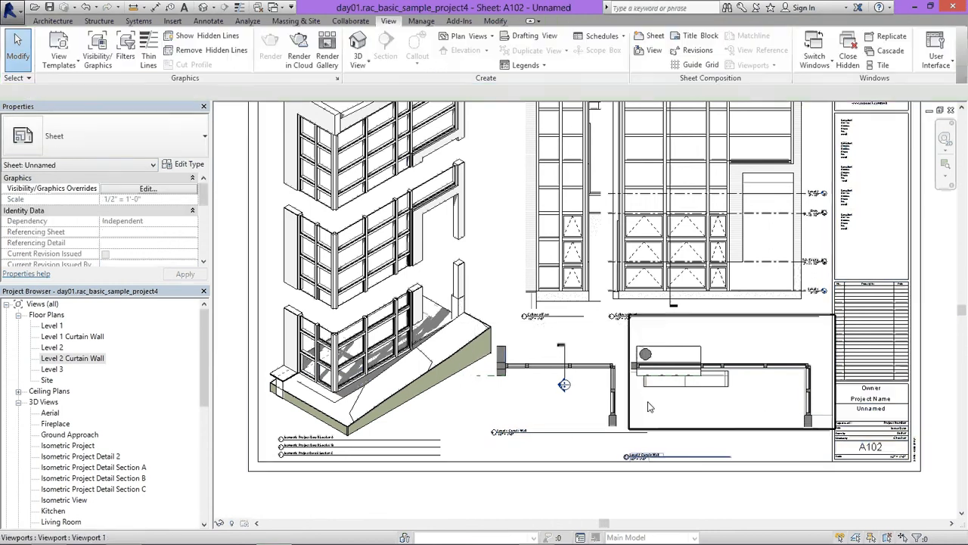
Select the three stacked isometric section viewports and nudge them together toward the sheet's left border
scroll(464, 356, down, 1)
click(429, 368)
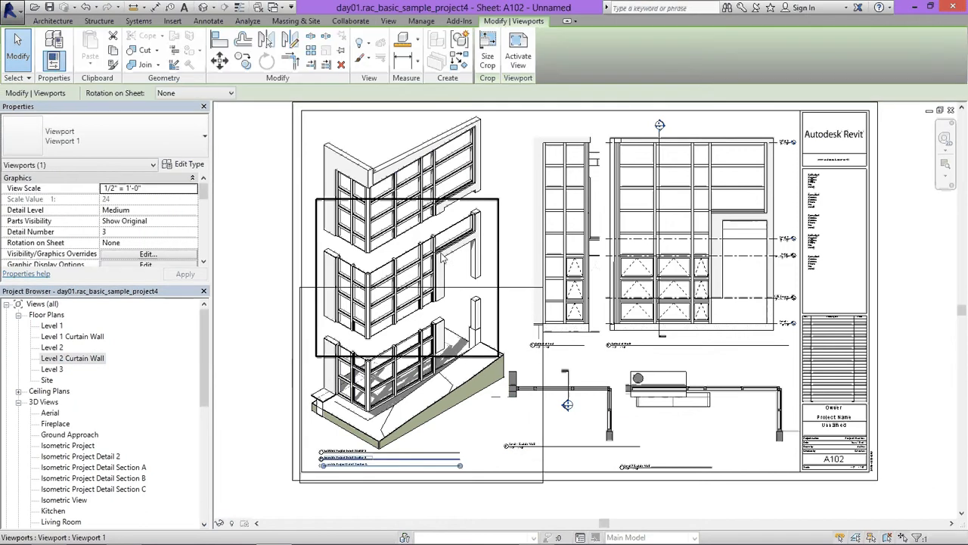
drag(514, 151, 428, 324)
key(Left)
key(Left)
key(Left)
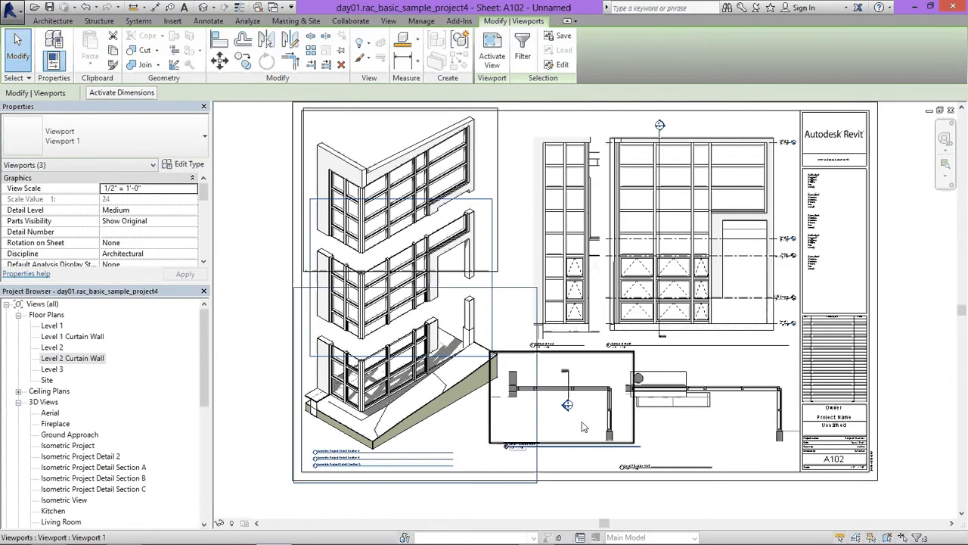
key(Escape)
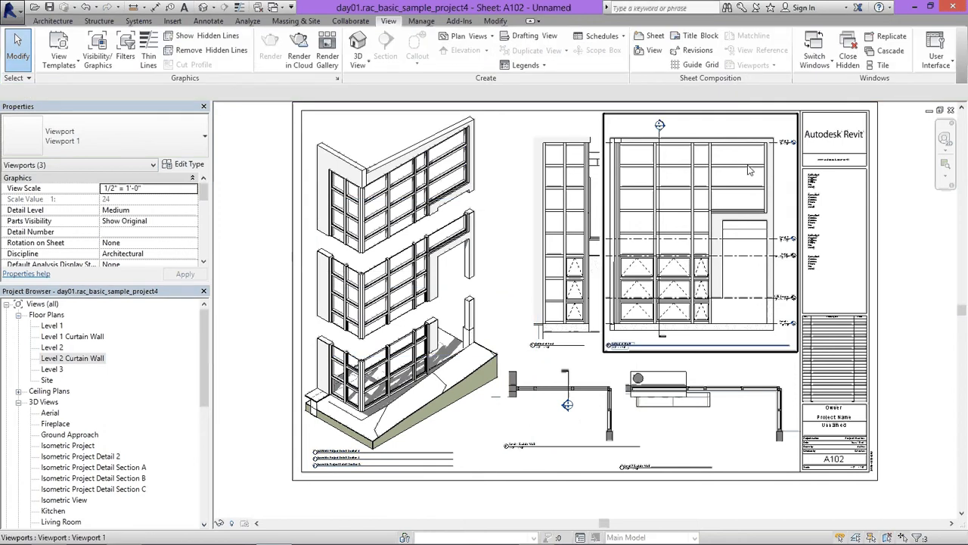
Hide the levels category in the Callout of North elevation and deactivate the view
double_click(783, 144)
right_click(783, 144)
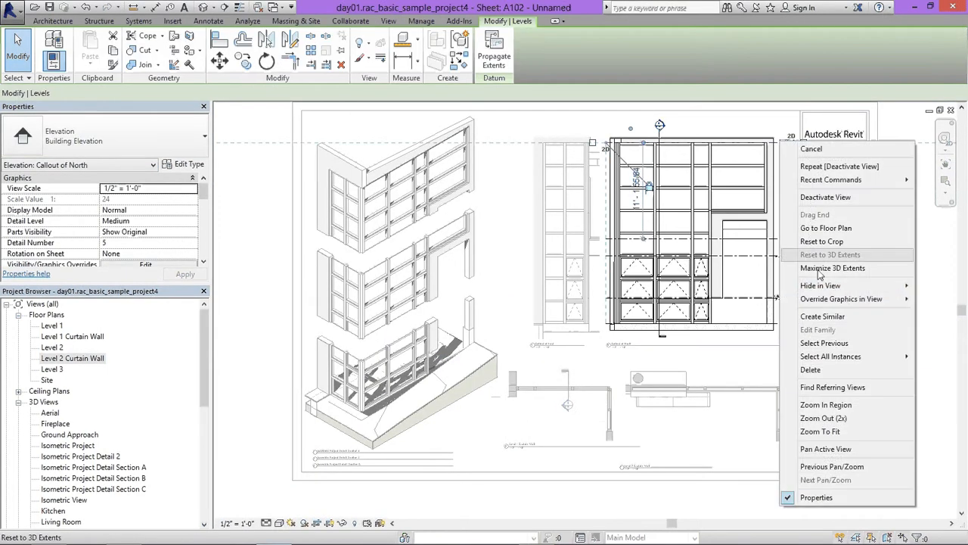
mouse_move(813, 284)
click(763, 300)
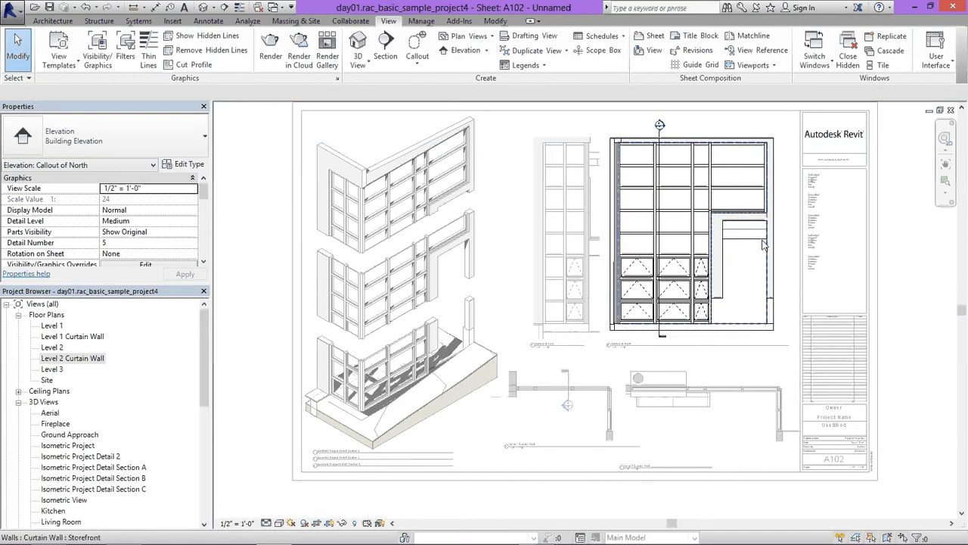
right_click(787, 164)
click(824, 219)
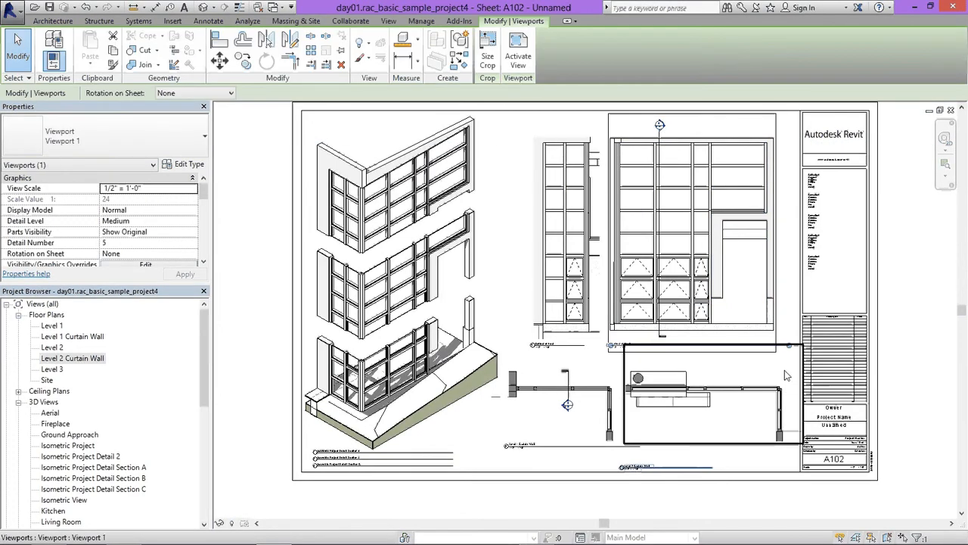
Nudge the Callout of North viewport right so it lines up above the Level 2 Curtain Wall plan
key(Right)
key(Right)
key(Right)
key(Right)
key(Right)
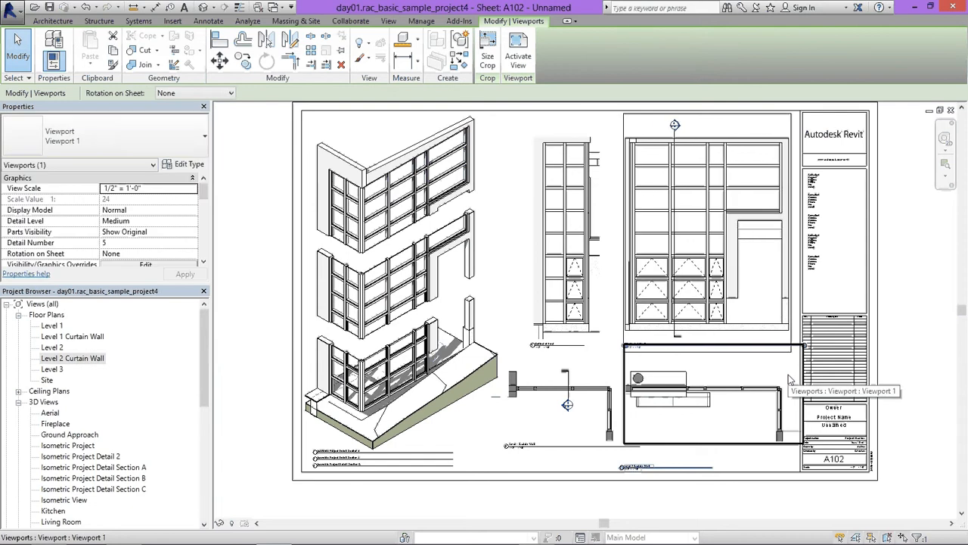
key(Left)
key(Left)
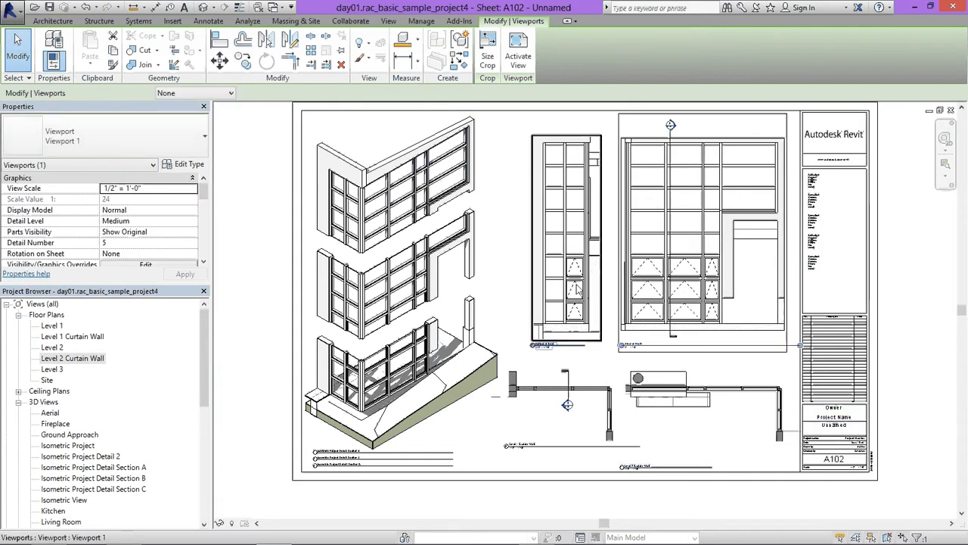
Nudge the Callout of East viewport right until it sits close beside the Callout of North elevation
click(579, 318)
key(Right)
key(Right)
key(Right)
key(Right)
key(Right)
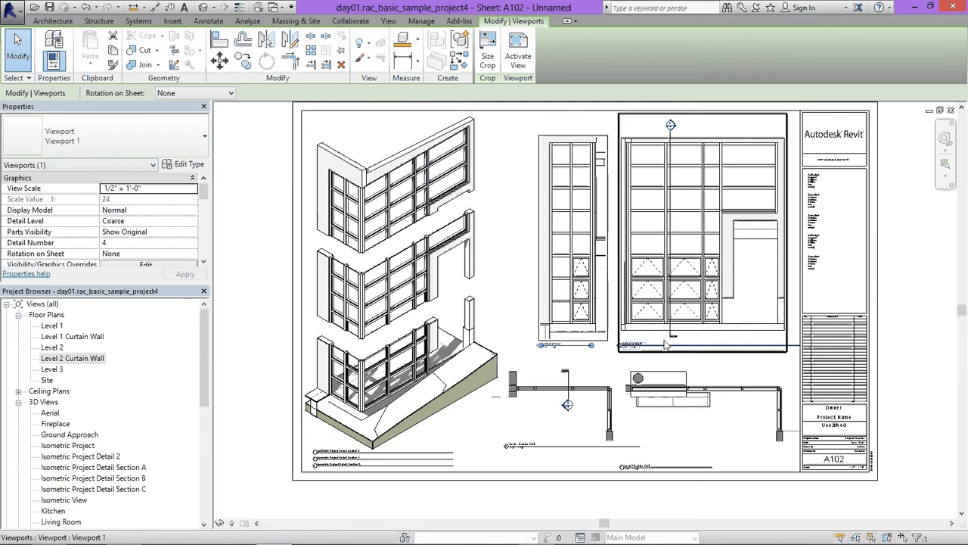
key(Right)
key(Right)
key(Right)
key(Right)
key(Right)
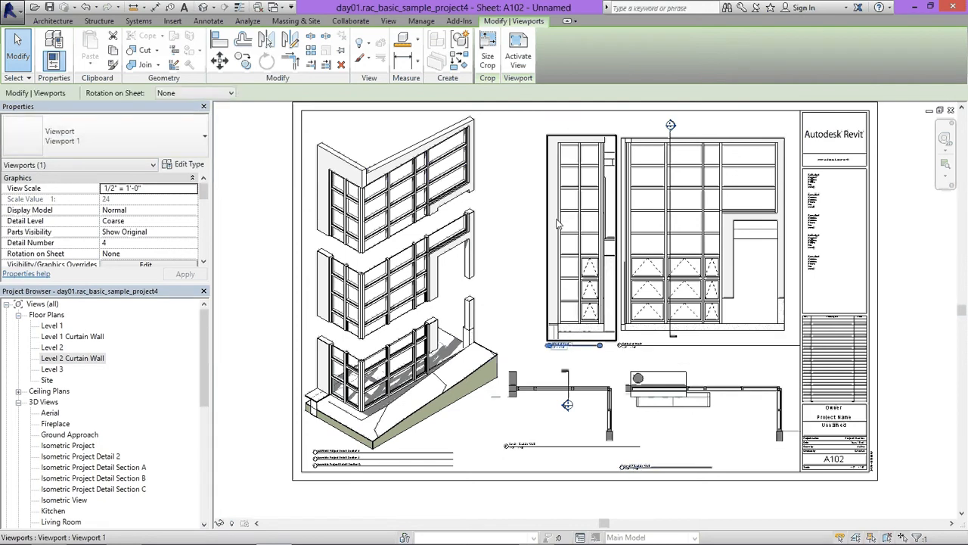
Activate the Callout of East viewport and turn the levels annotation category back on
double_click(558, 223)
right_click(607, 218)
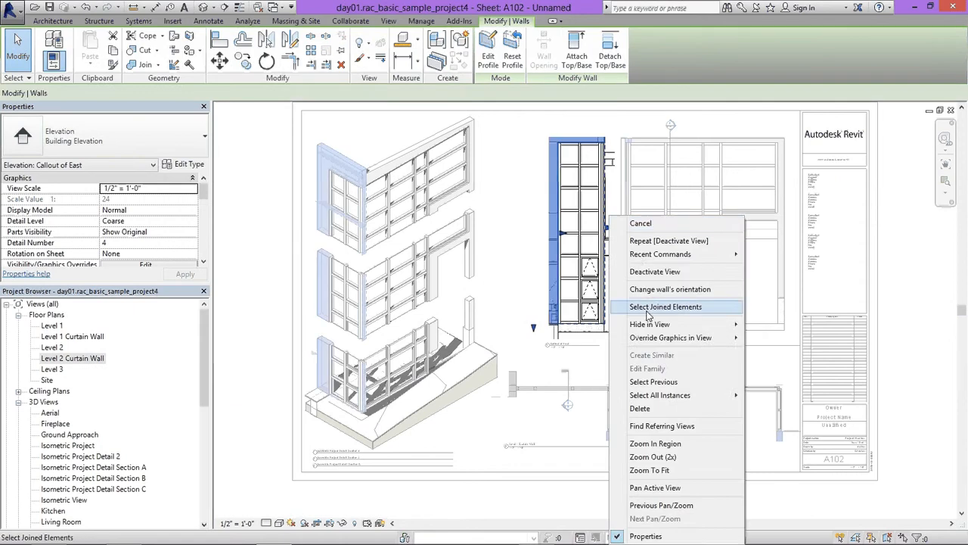
click(557, 223)
key(v)
key(g)
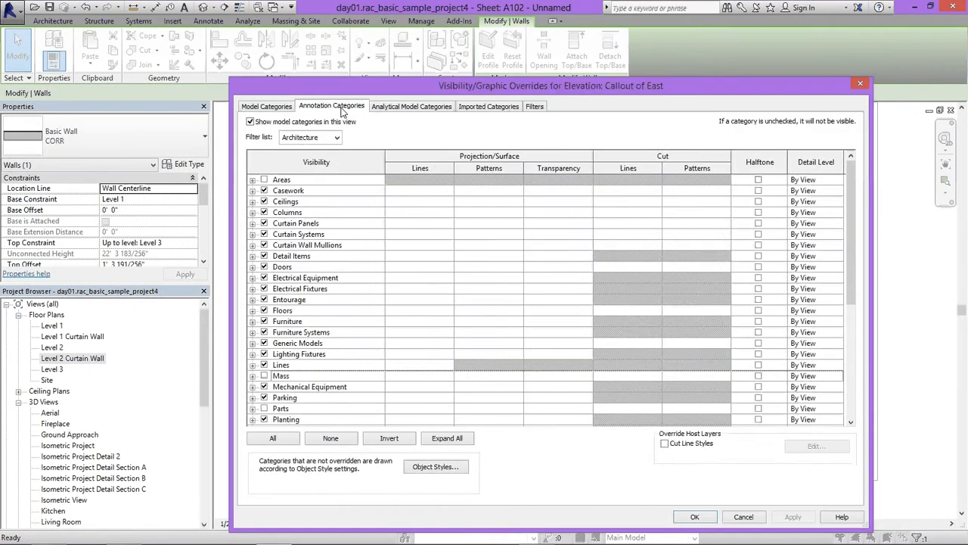
click(332, 106)
click(318, 246)
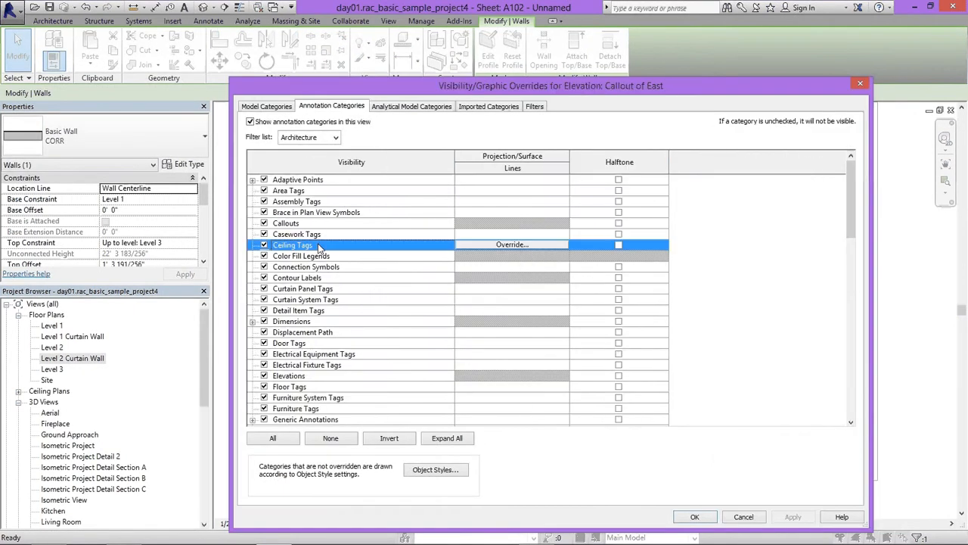
scroll(302, 340, down, 2)
click(276, 409)
click(696, 517)
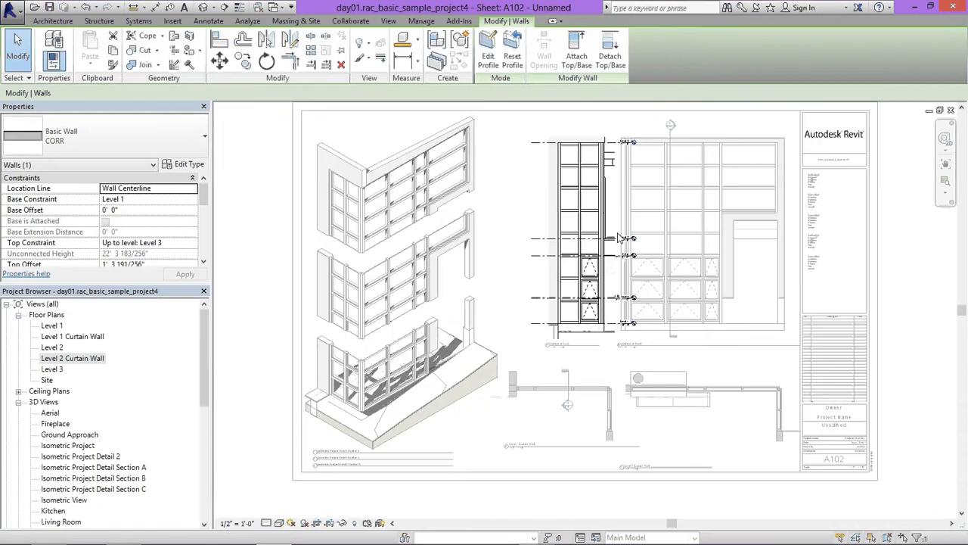
Shorten the left ends of the level lines in the Callout of East elevation and deactivate the view
click(612, 220)
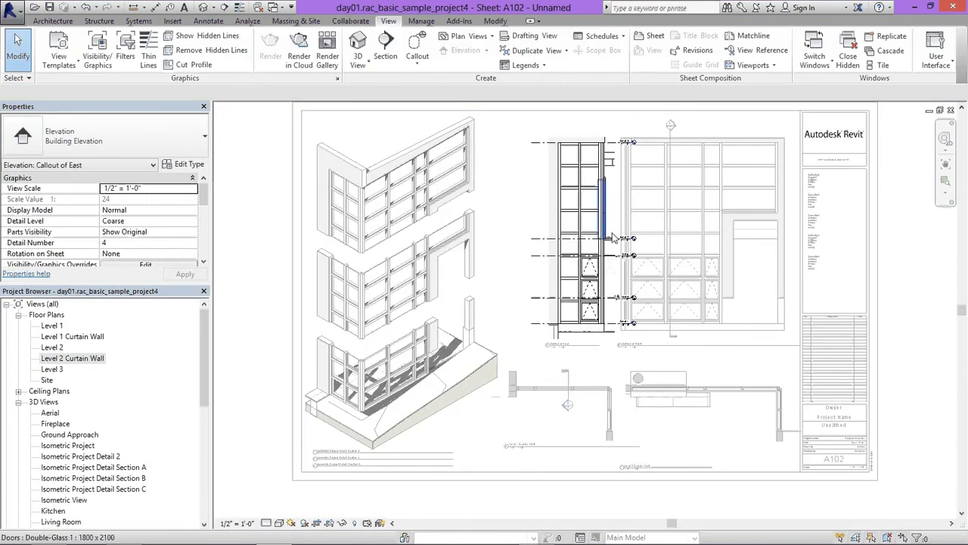
click(531, 240)
drag(532, 239, 592, 233)
click(564, 189)
right_click(563, 189)
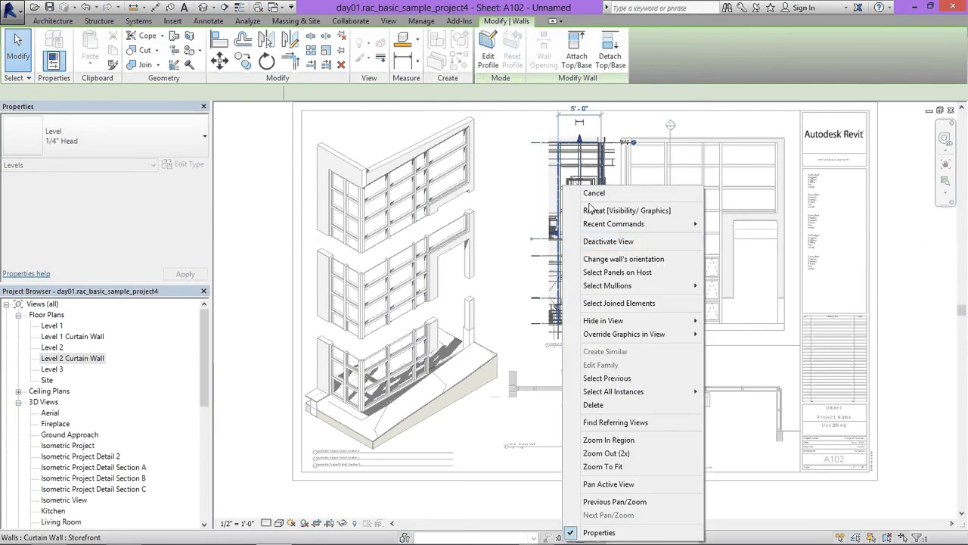
click(604, 242)
Nudge the Callout of East viewport left until its level heads clear the Callout of North elevation
click(768, 274)
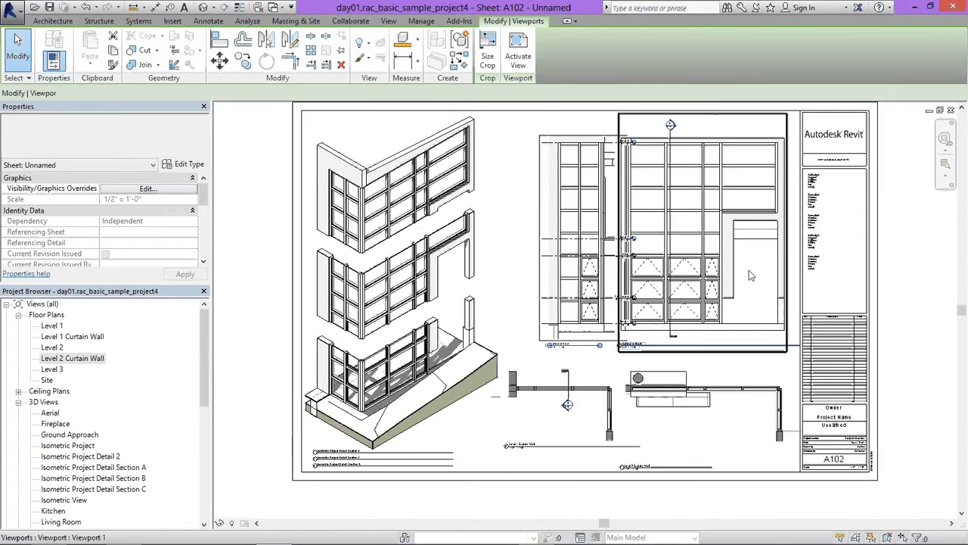
key(Left)
key(Left)
key(Left)
key(Left)
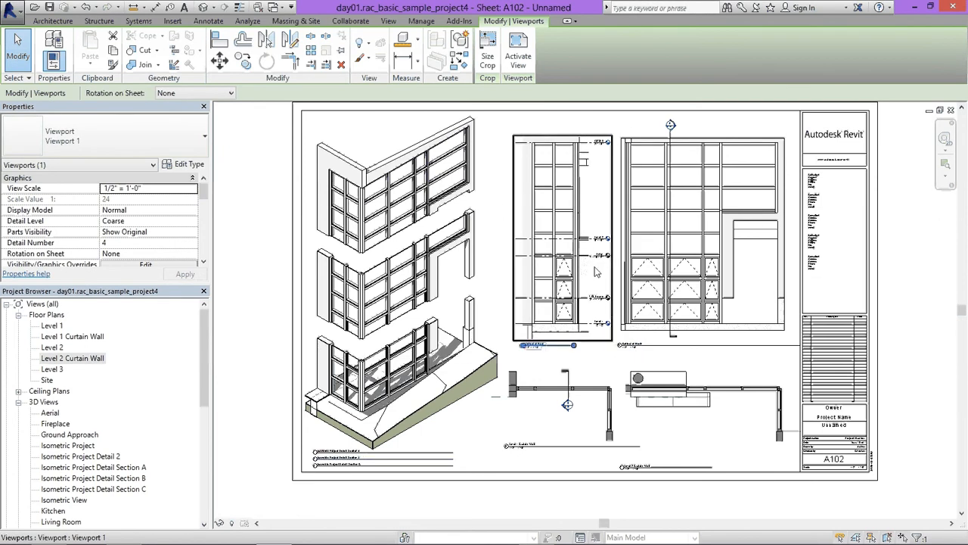
Activate the Callout of East viewport, hide its crop region and deactivate the view
double_click(587, 196)
click(330, 523)
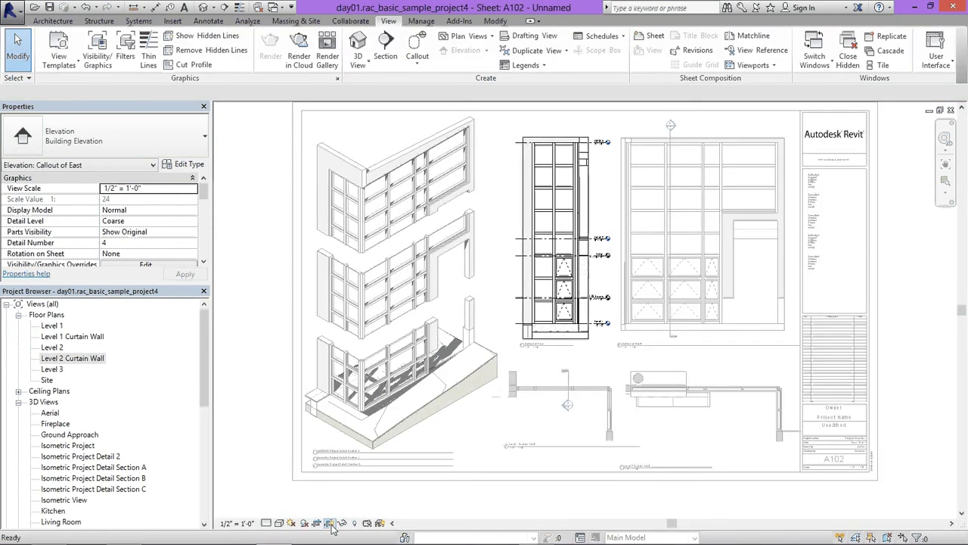
right_click(588, 208)
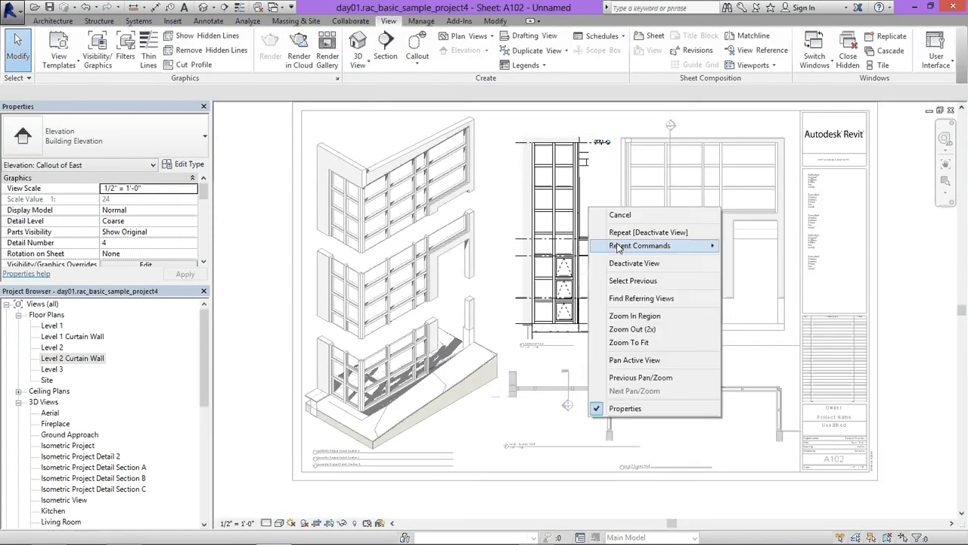
click(629, 263)
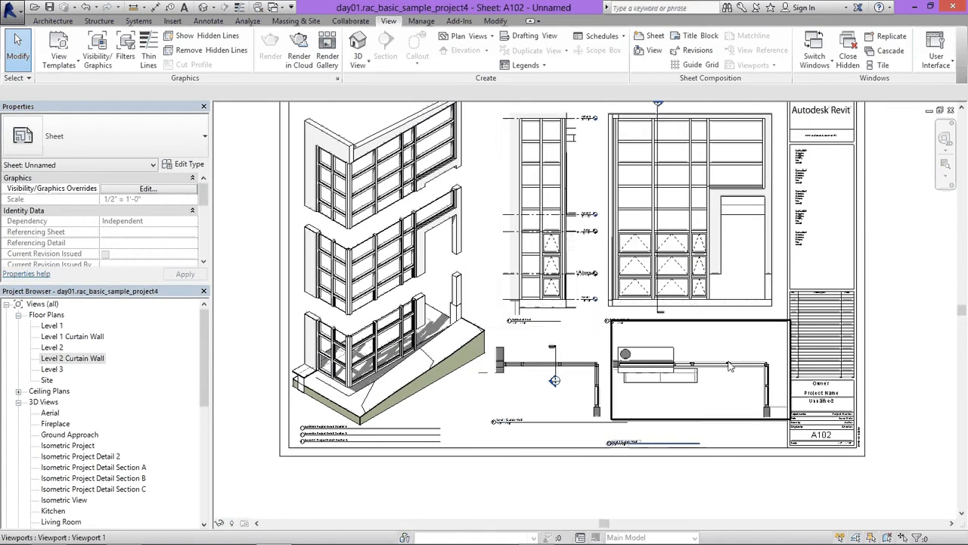
Show the Level 2 Curtain Wall plan's crop region and pull its right edge in clear of the title block
click(715, 386)
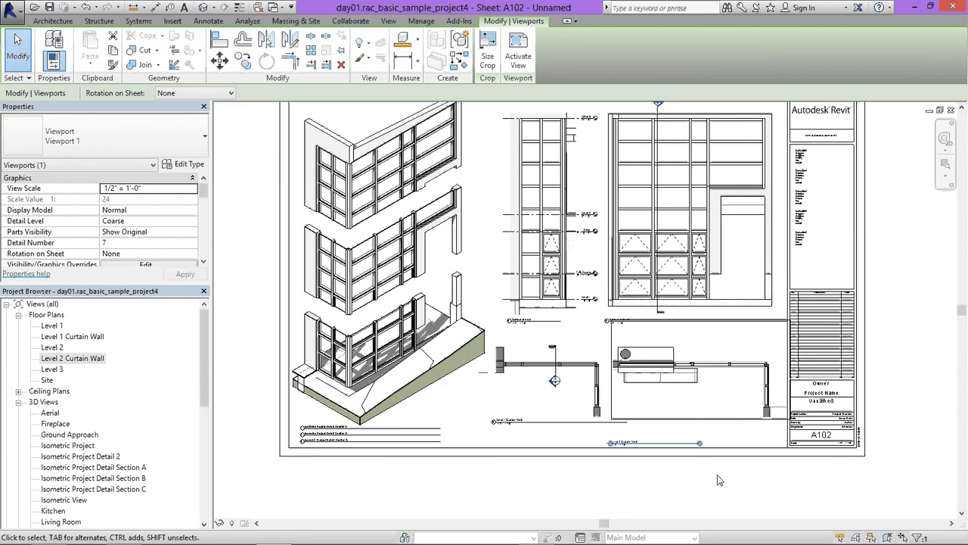
double_click(772, 371)
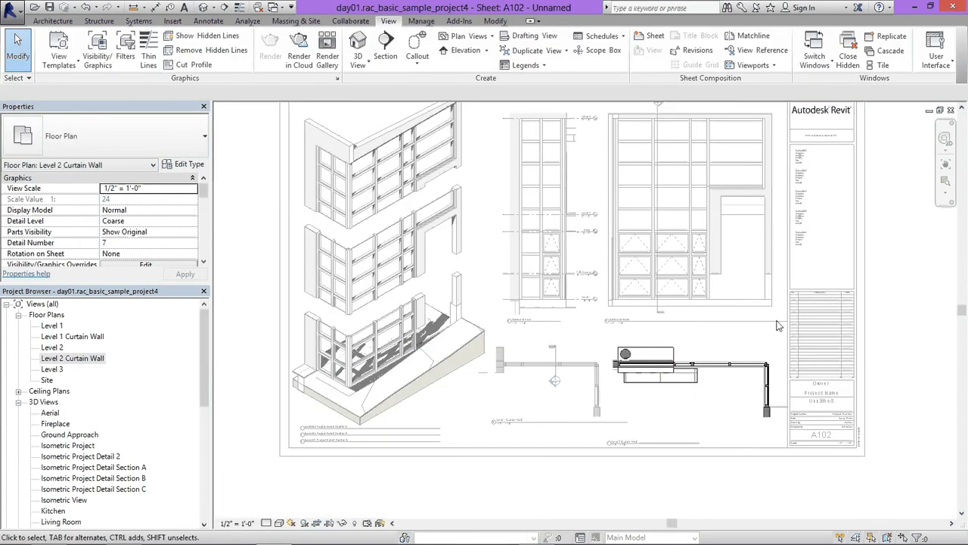
click(330, 522)
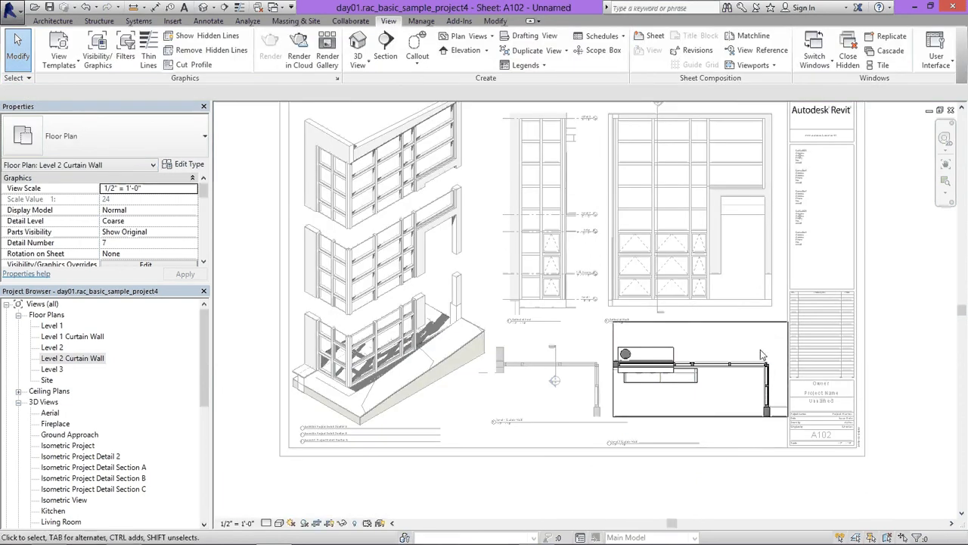
click(779, 327)
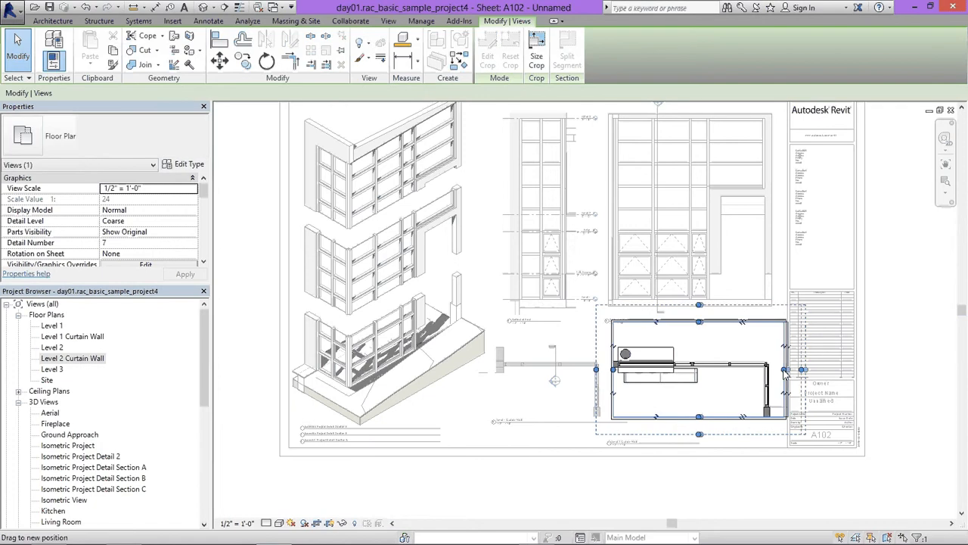
drag(788, 369, 778, 374)
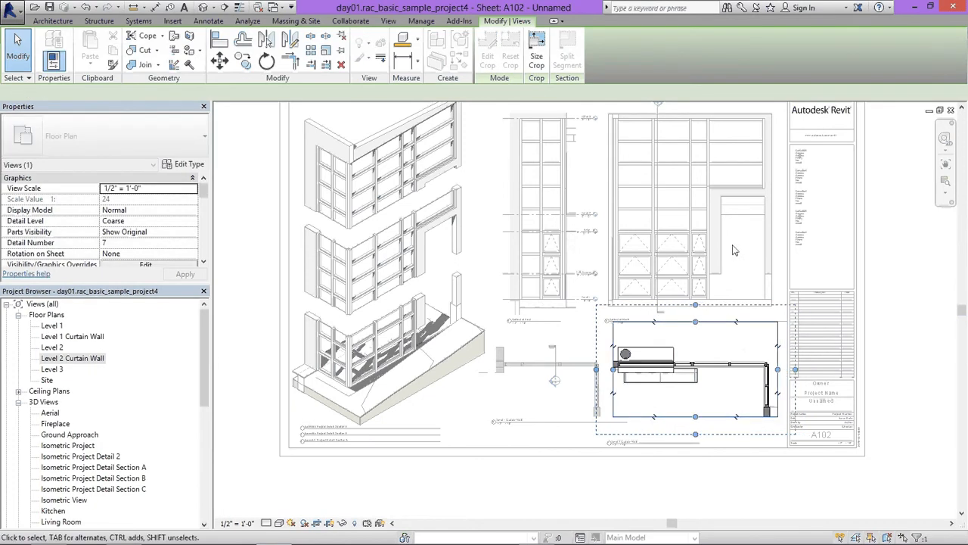
right_click(742, 342)
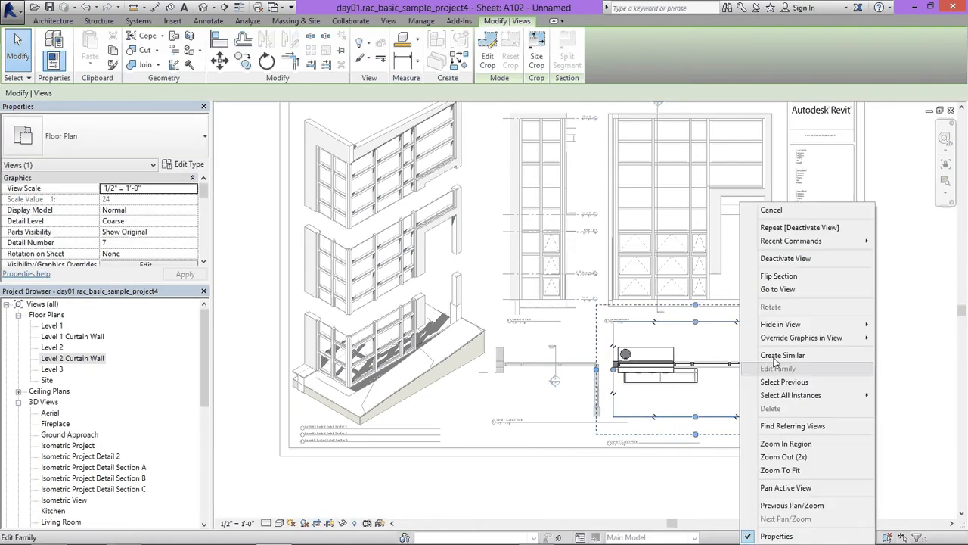
click(791, 258)
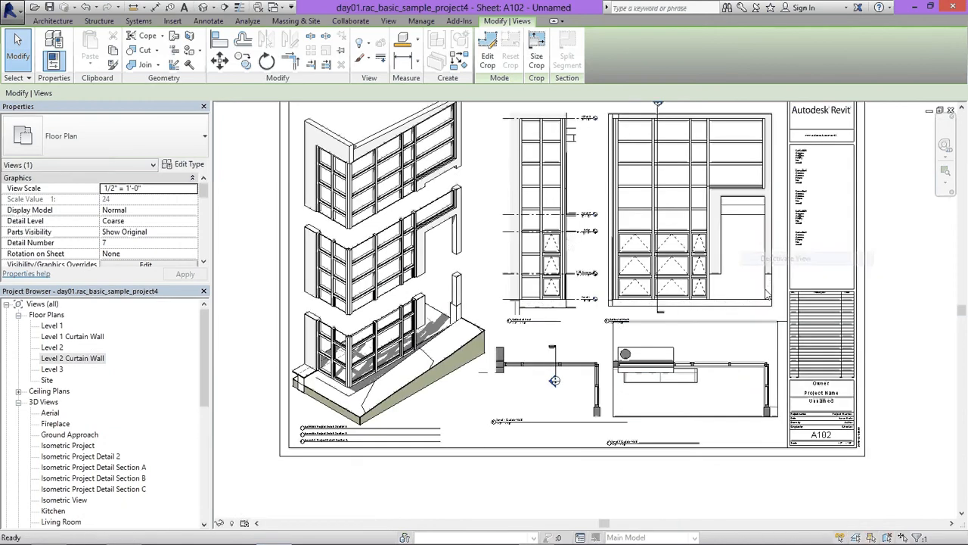
Shift the Level 1 Curtain Wall viewport slightly right toward the Level 2 Curtain Wall plan
click(583, 373)
drag(584, 374, 588, 374)
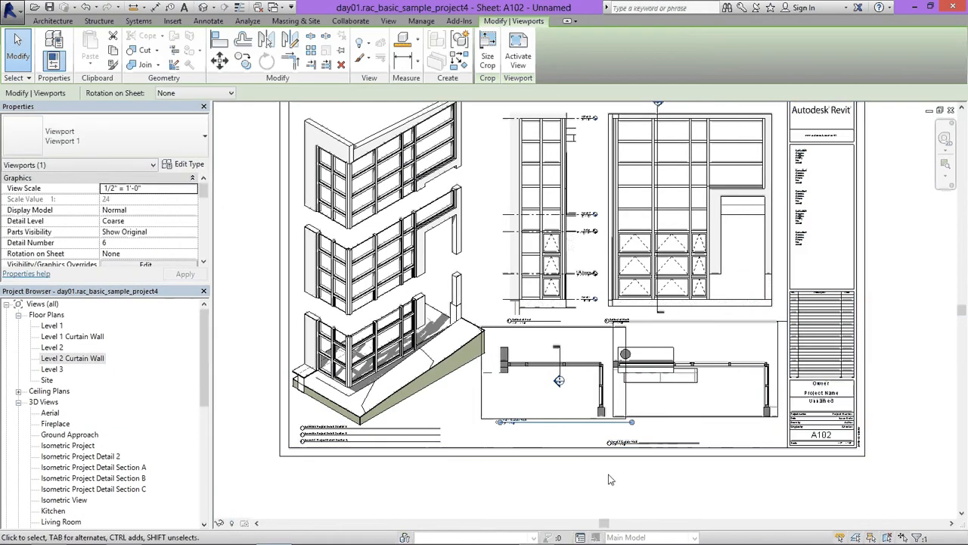
click(611, 484)
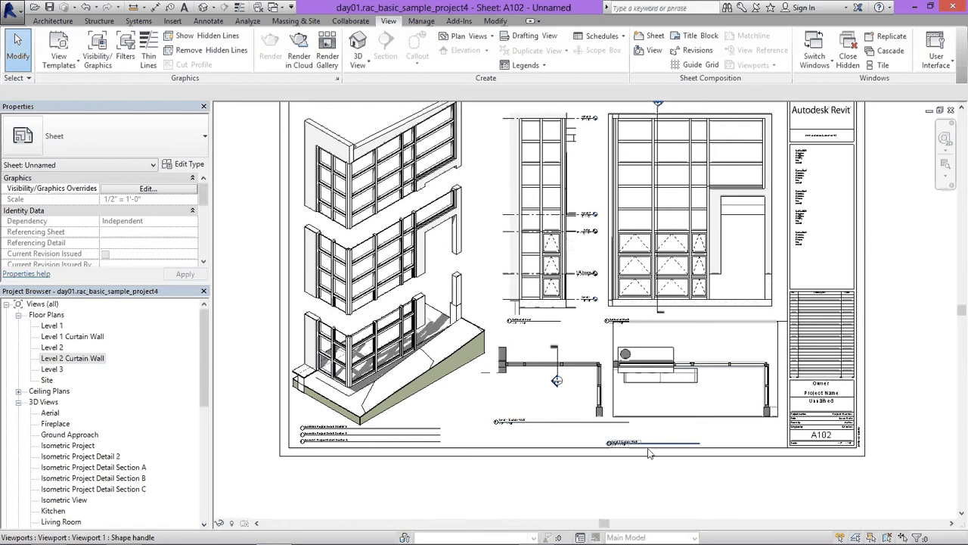
Line up both curtain wall plan titles with the isometric section titles and shorten the Level 1 Curtain Wall title line
drag(652, 447, 680, 430)
mouse_move(549, 429)
mouse_down()
mouse_move(560, 425)
mouse_move(550, 429)
mouse_up()
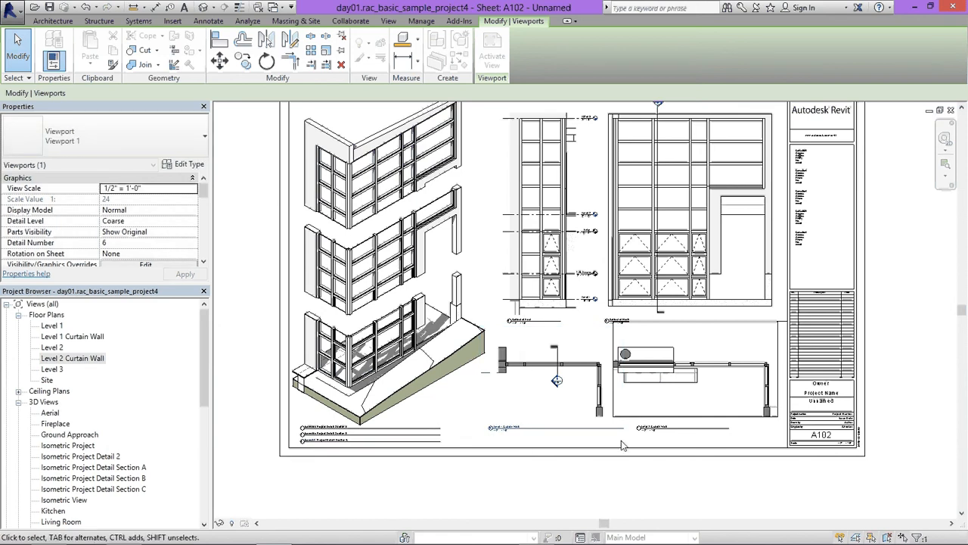
click(572, 386)
drag(625, 433, 601, 428)
Move the Level 2 Curtain Wall title left under its plan and extend its line to the crop region's right edge
click(693, 397)
click(693, 397)
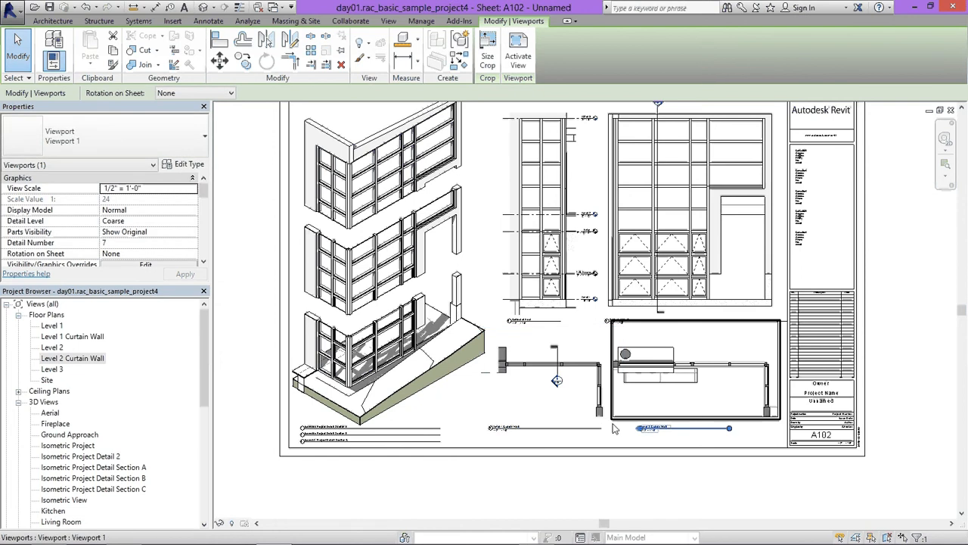
mouse_move(685, 430)
mouse_down()
mouse_move(664, 432)
mouse_move(675, 436)
mouse_up()
click(683, 485)
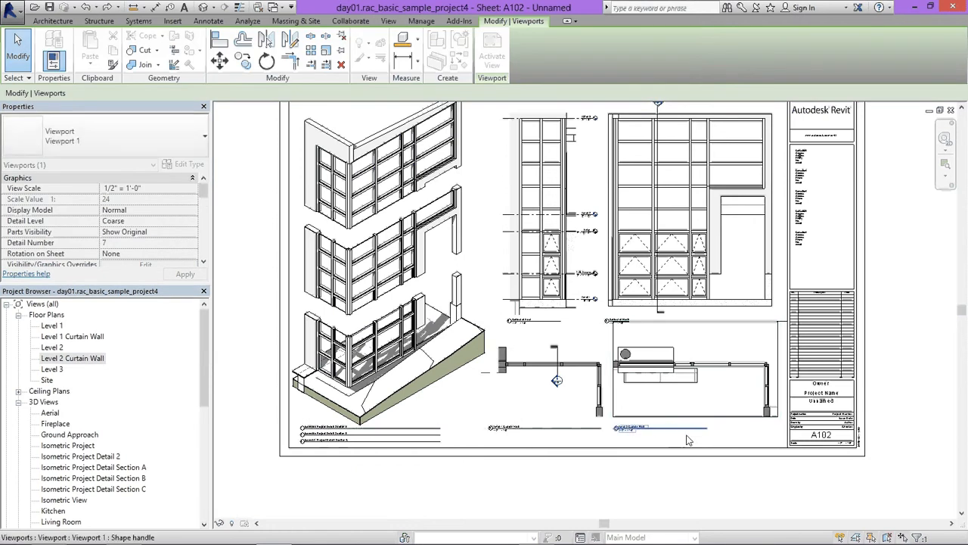
drag(738, 437, 778, 436)
Move the Callout of North title above the Level 2 Curtain Wall plan and shorten its line to match that plan's title
click(652, 251)
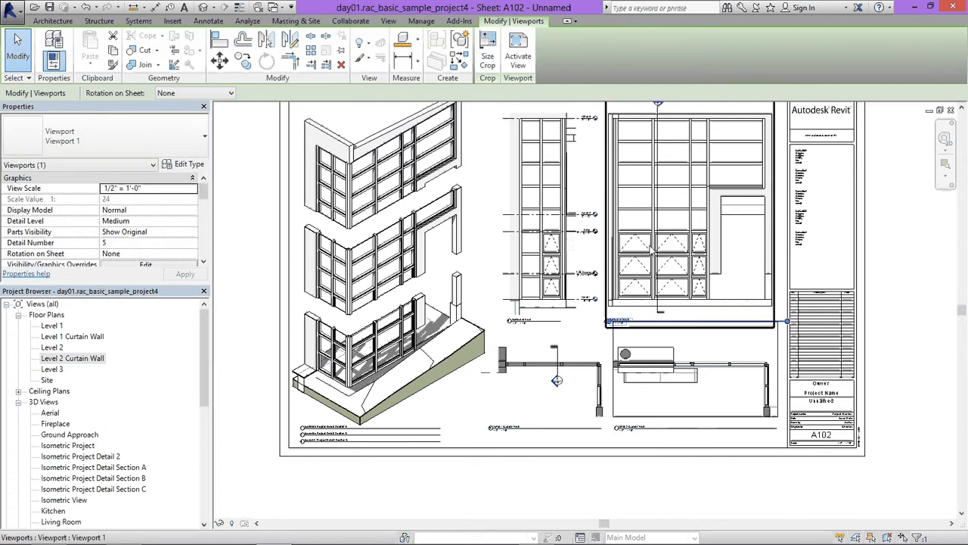
click(888, 341)
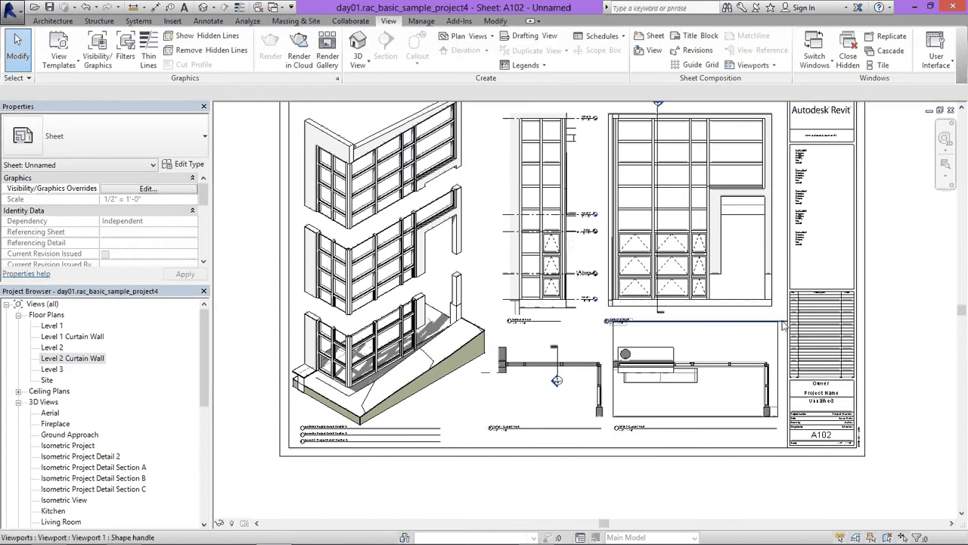
click(782, 321)
drag(784, 322, 792, 317)
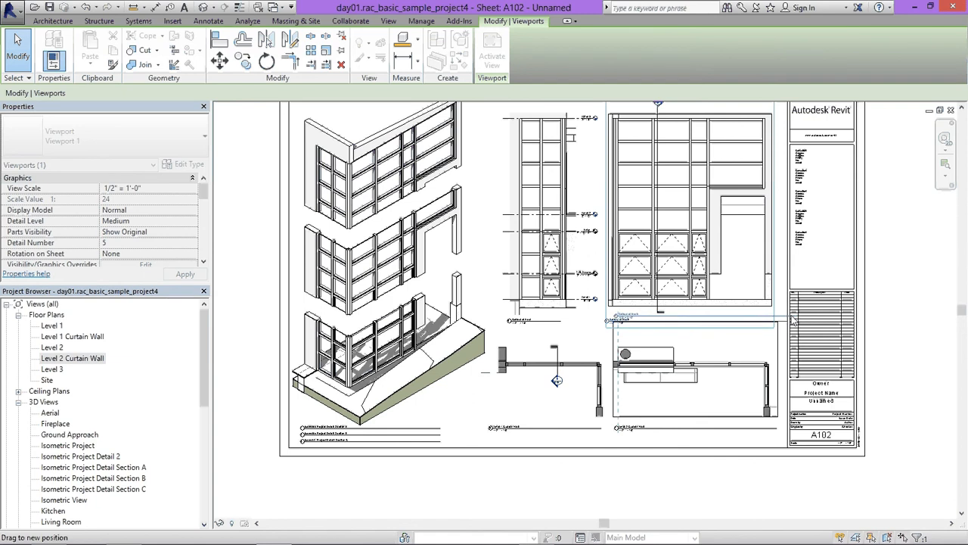
drag(792, 321, 784, 317)
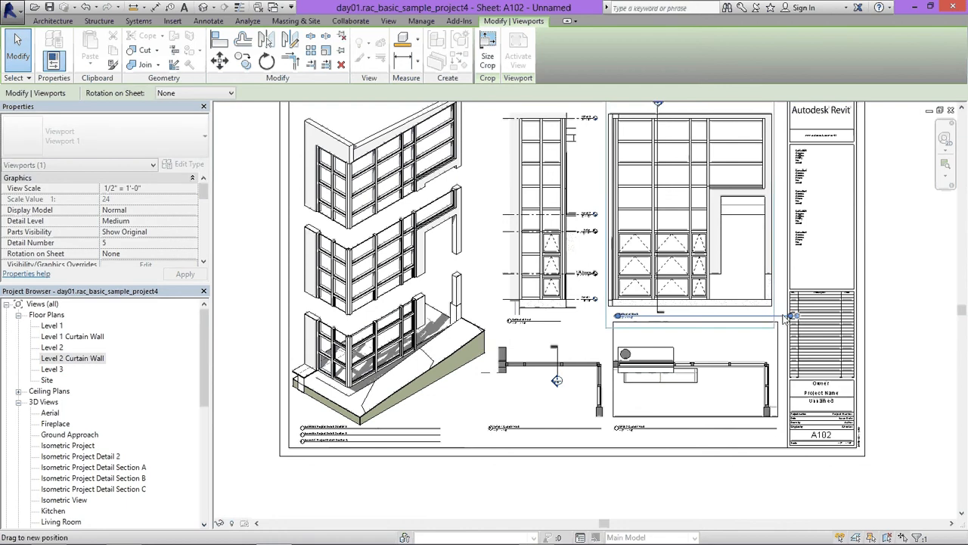
Align the Callout of East title with the Level 1 Curtain Wall title and extend its line to the same length
click(523, 284)
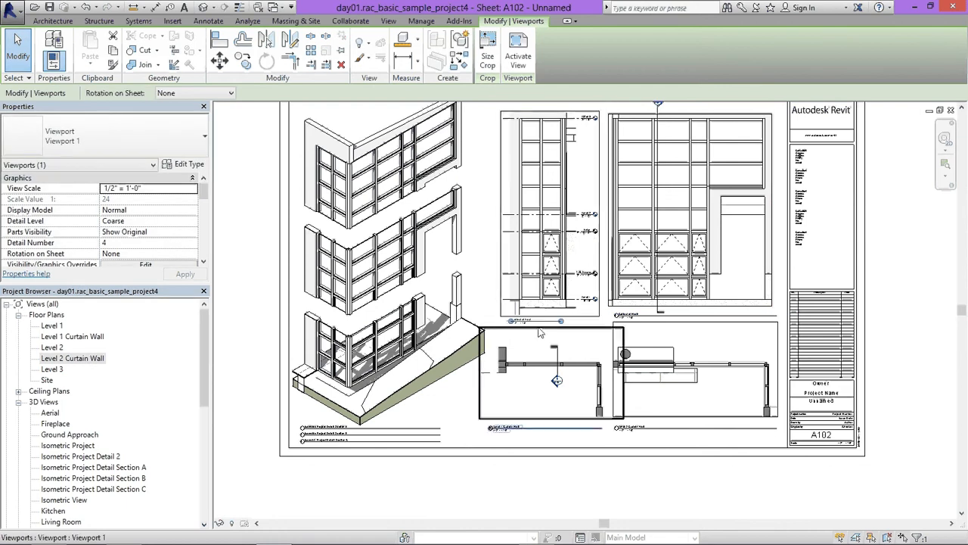
click(488, 269)
click(489, 245)
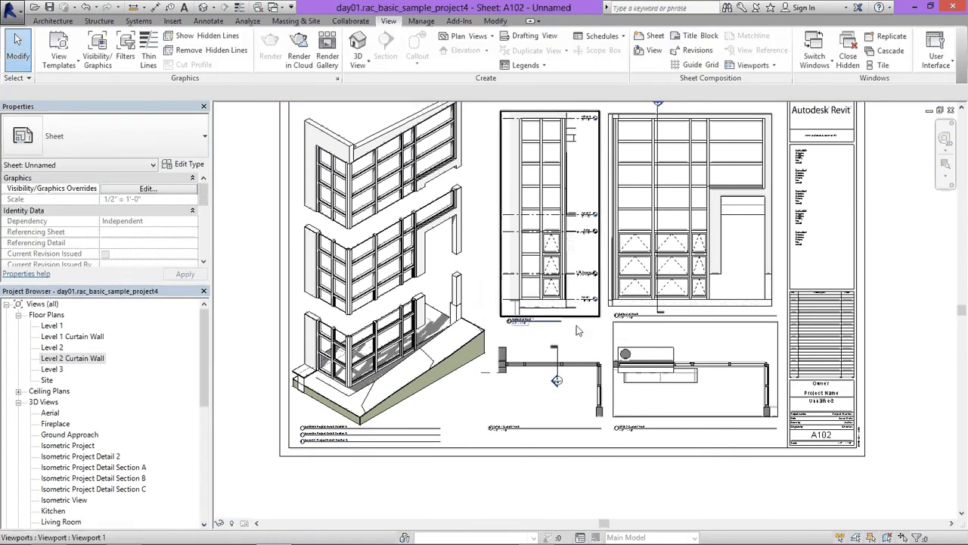
click(549, 322)
drag(549, 321, 602, 323)
click(542, 258)
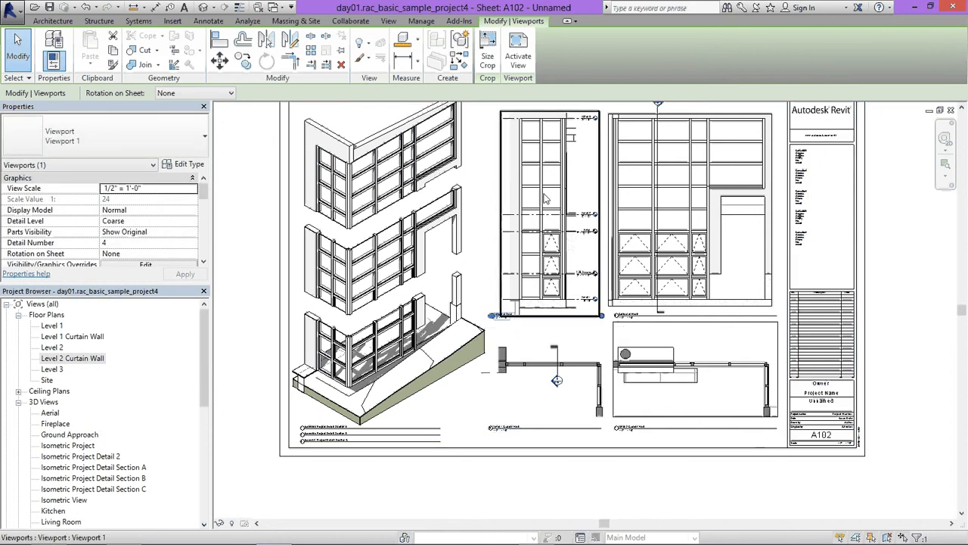
Raise the bottom edge of the Callout of East crop region, hide the crop and deactivate the view
double_click(591, 185)
scroll(533, 305, up, 1)
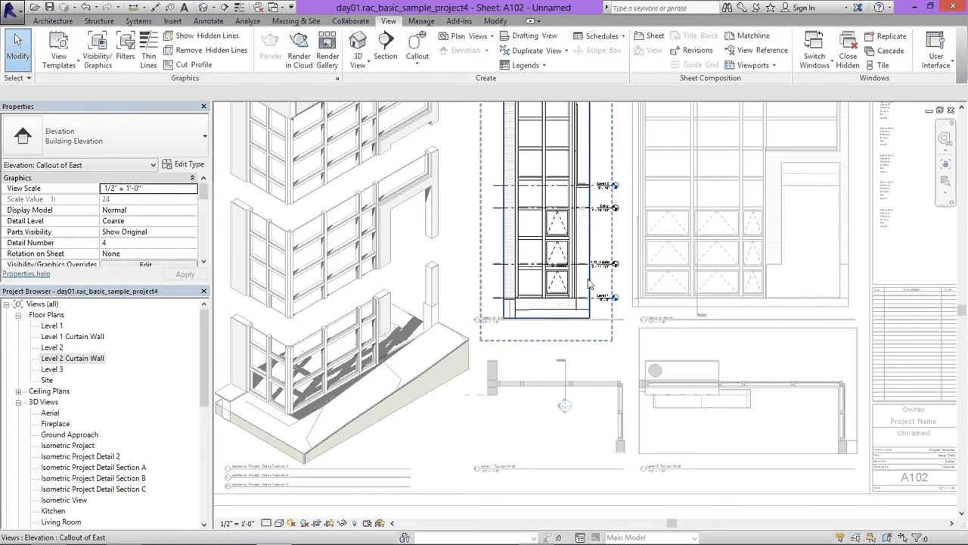
click(548, 320)
click(548, 317)
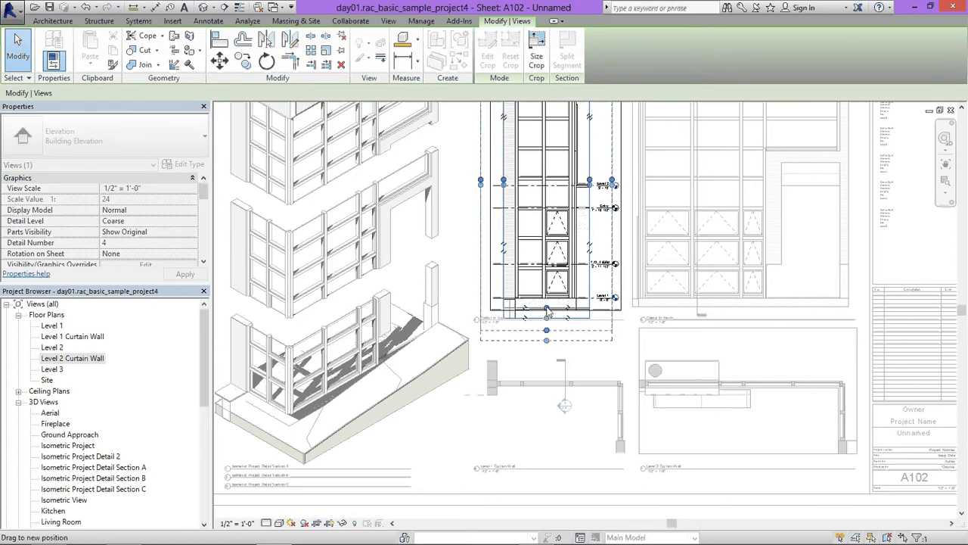
drag(547, 305, 547, 304)
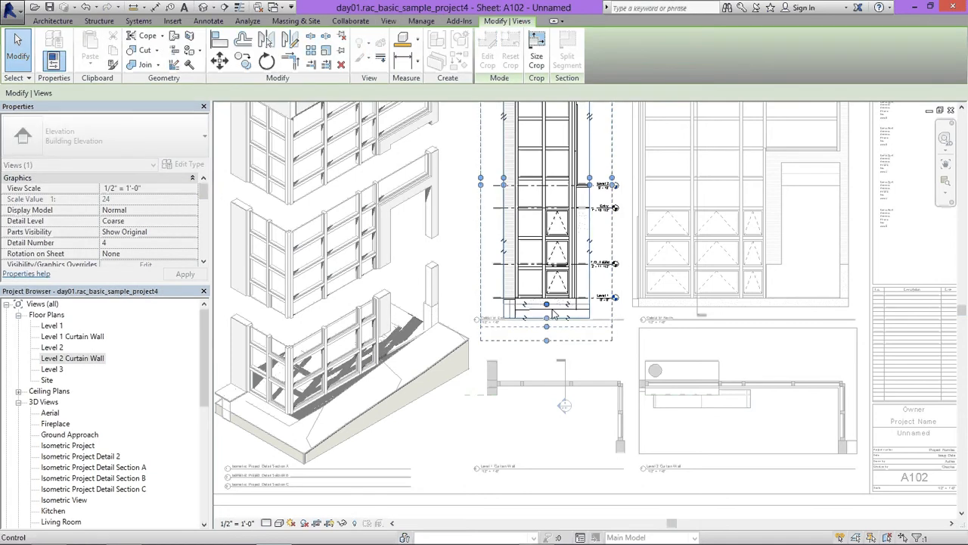
click(330, 523)
right_click(625, 219)
click(632, 286)
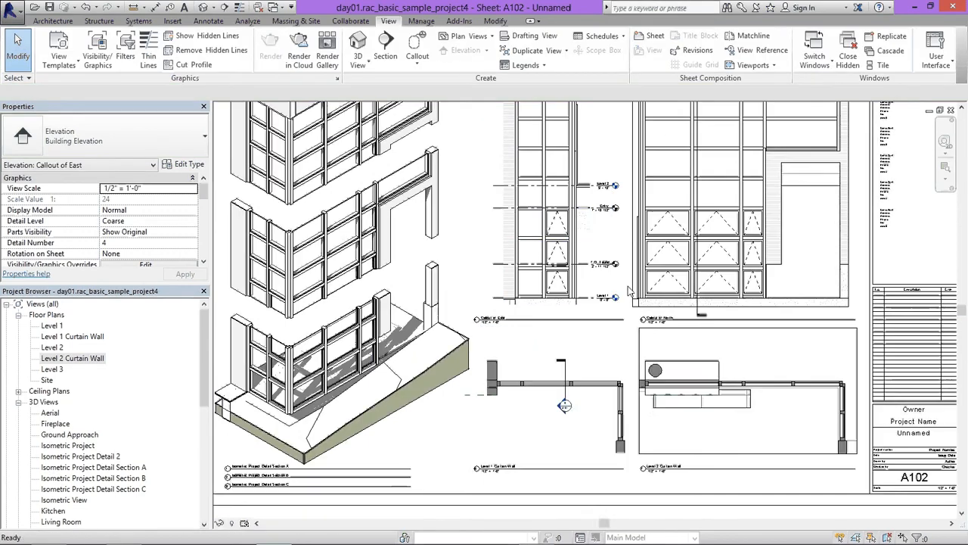
scroll(629, 288, down, 2)
middle_drag(903, 326, 872, 326)
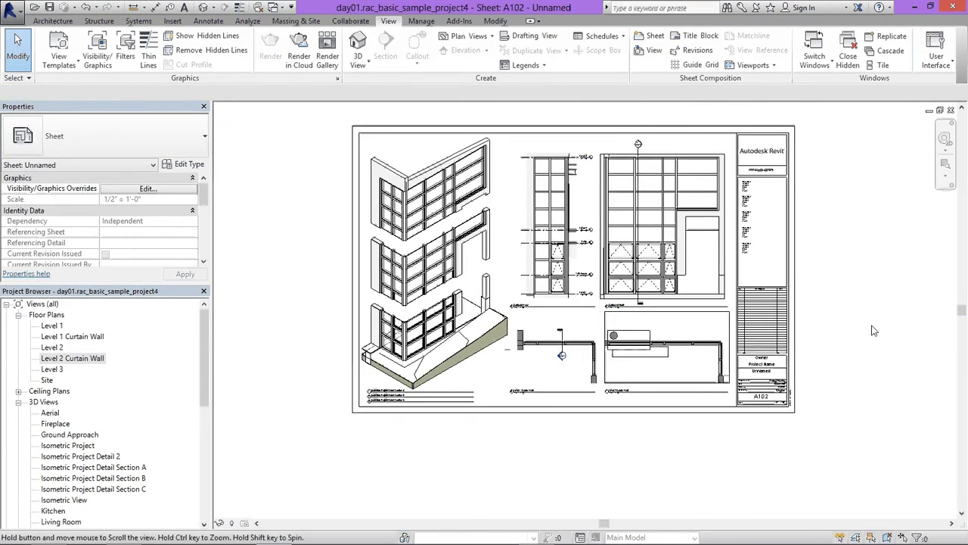
Activate the Level 2 Curtain Wall plan on the sheet, hide its crop region and deactivate the view
double_click(658, 363)
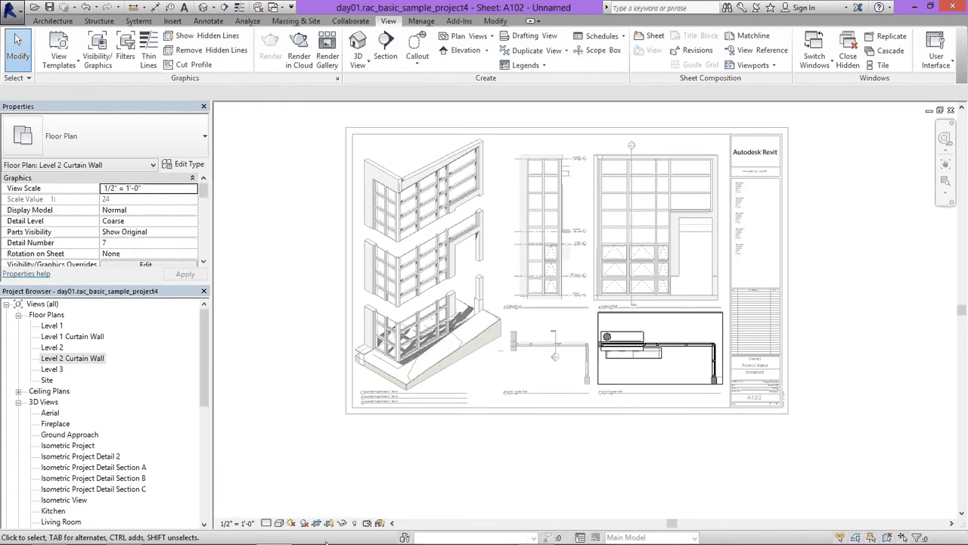
click(330, 523)
right_click(711, 332)
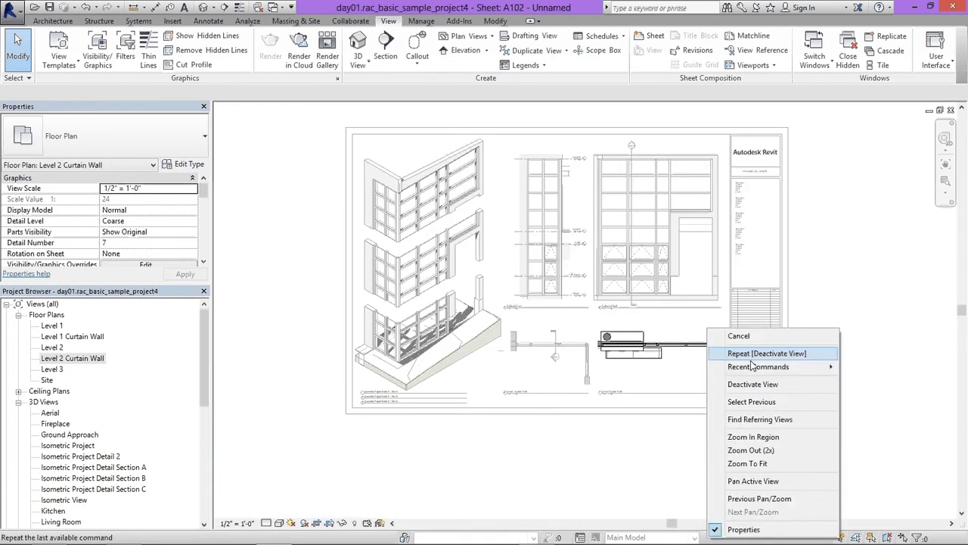
click(755, 386)
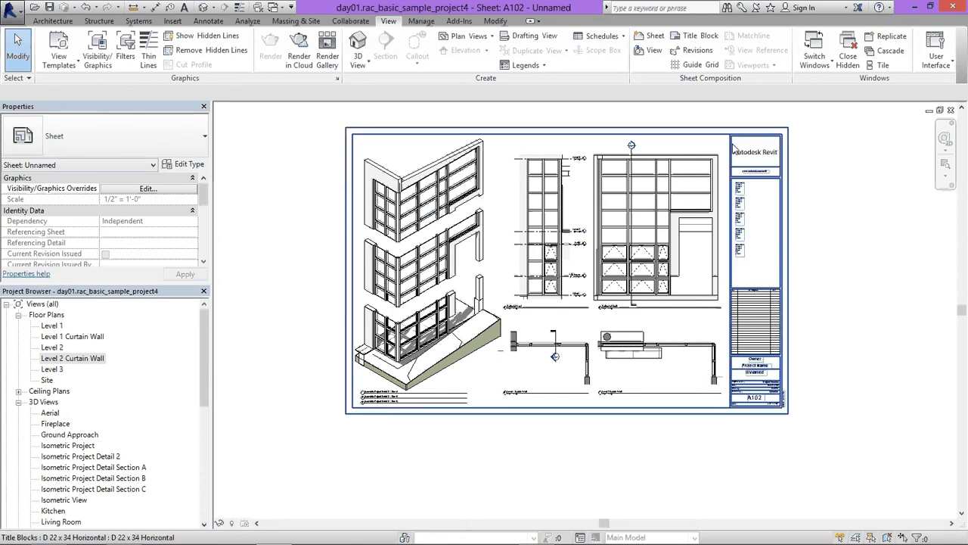
Activate the Callout of North elevation, hide its crop region and deactivate the view
double_click(686, 255)
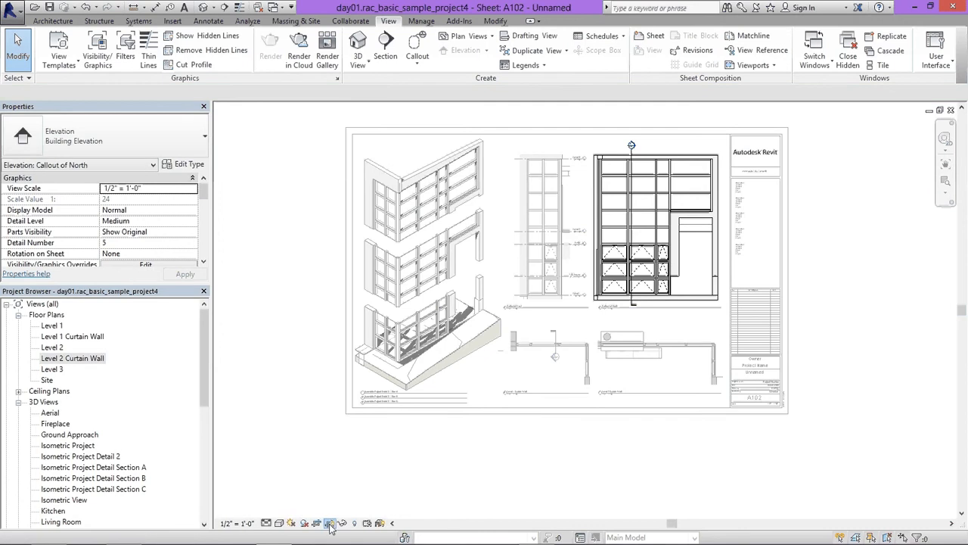
right_click(680, 318)
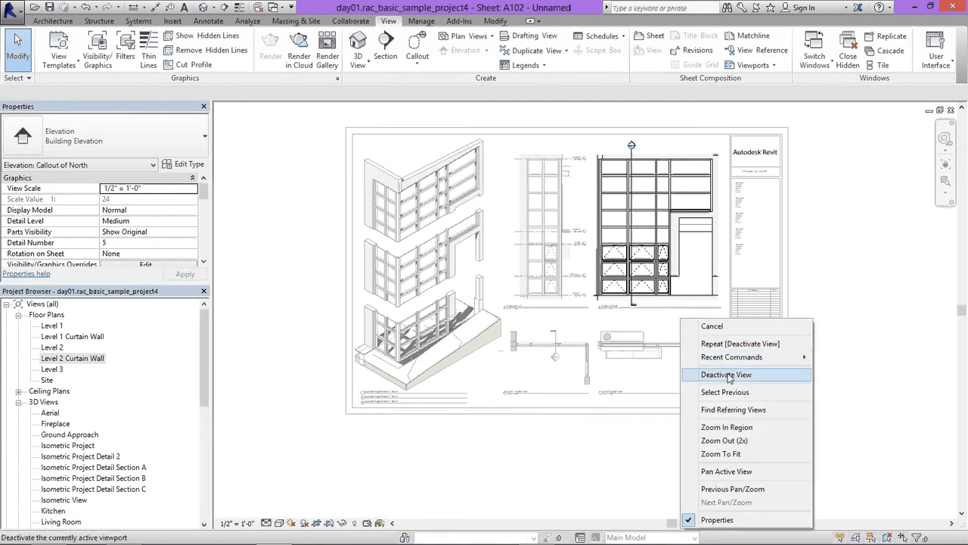
click(727, 374)
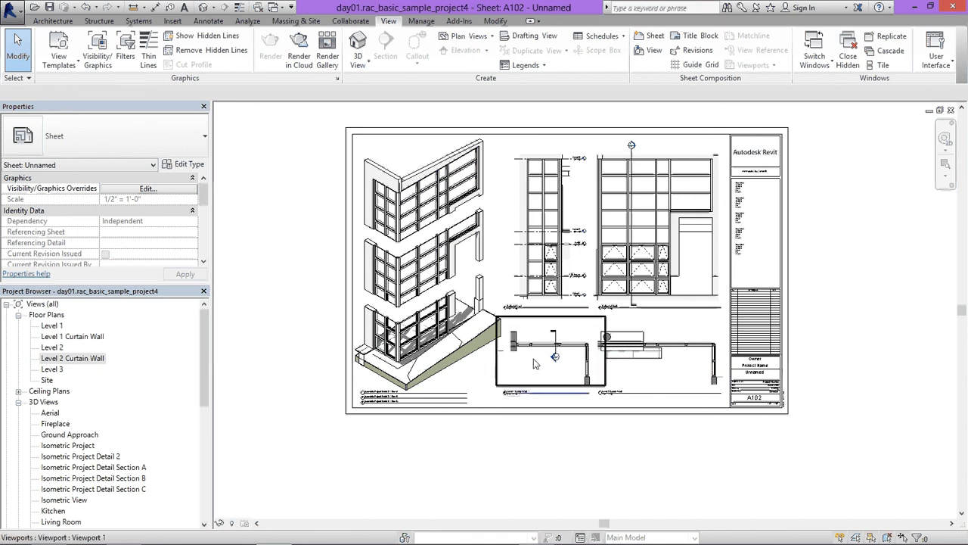
Check how the curtain wall plans and their titles line up with the callout elevations above them
scroll(529, 352, up, 3)
scroll(490, 362, up, 2)
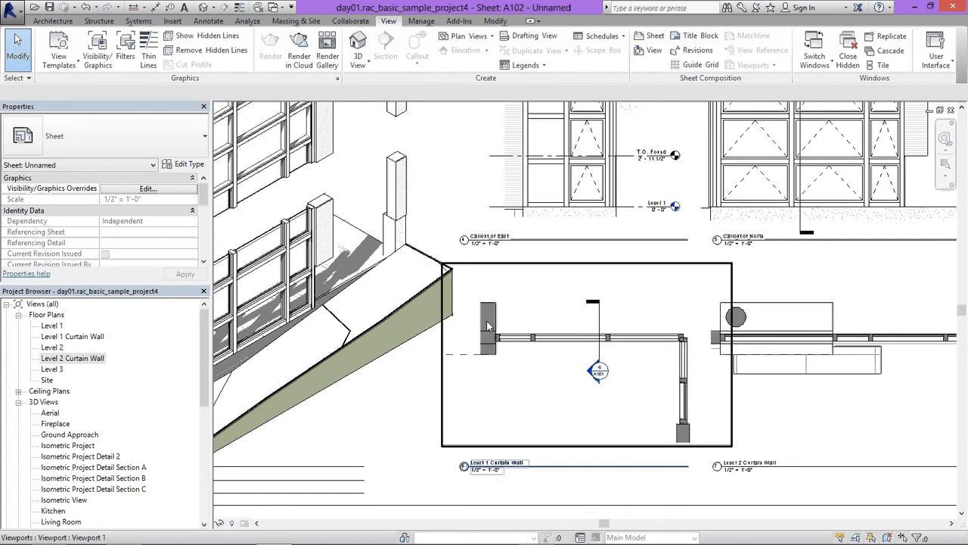
scroll(489, 362, down, 1)
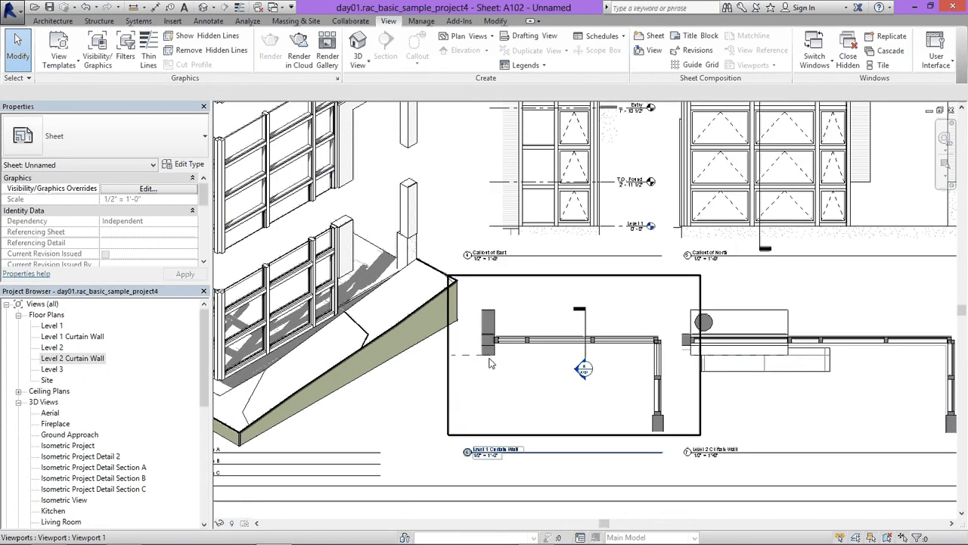
scroll(680, 370, down, 1)
middle_drag(681, 370, 608, 368)
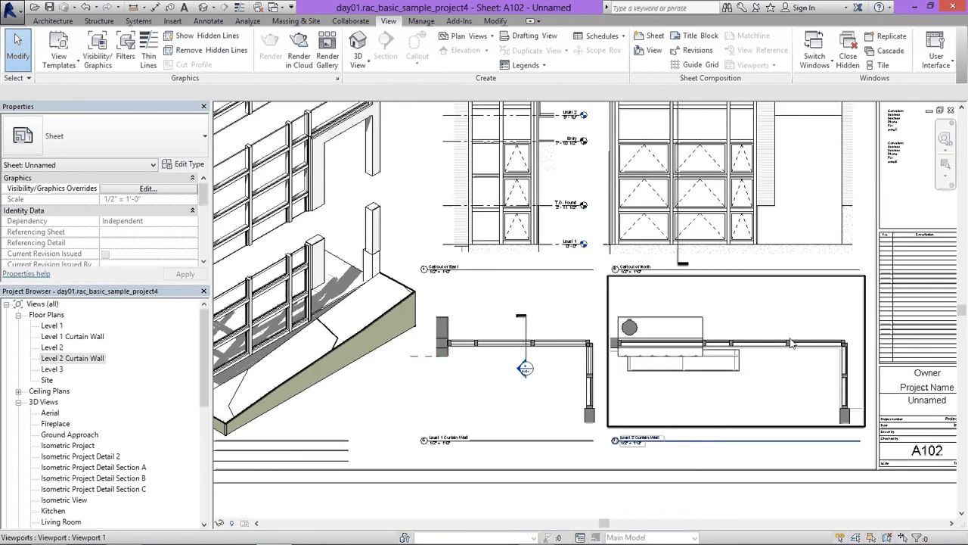
scroll(792, 342, down, 1)
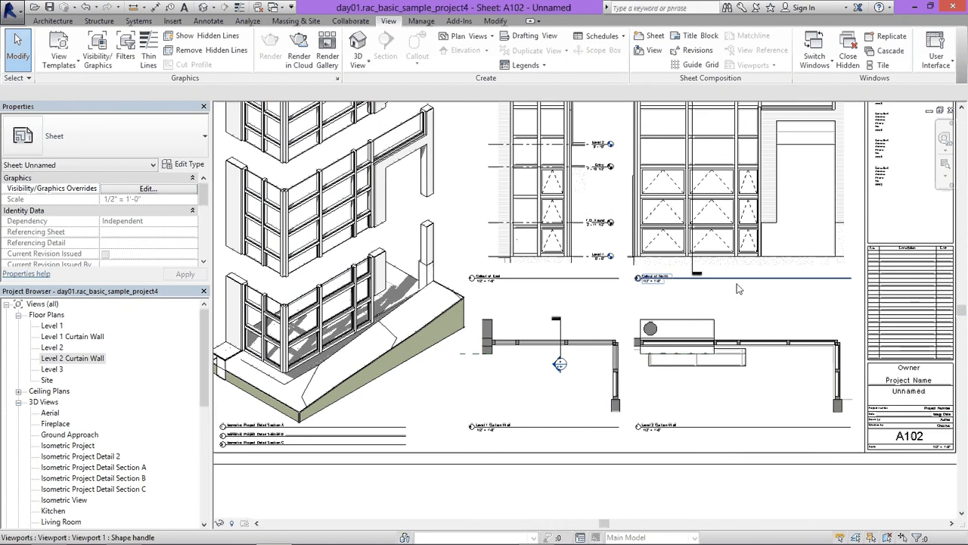
scroll(602, 296, down, 1)
scroll(521, 351, up, 3)
scroll(541, 331, down, 2)
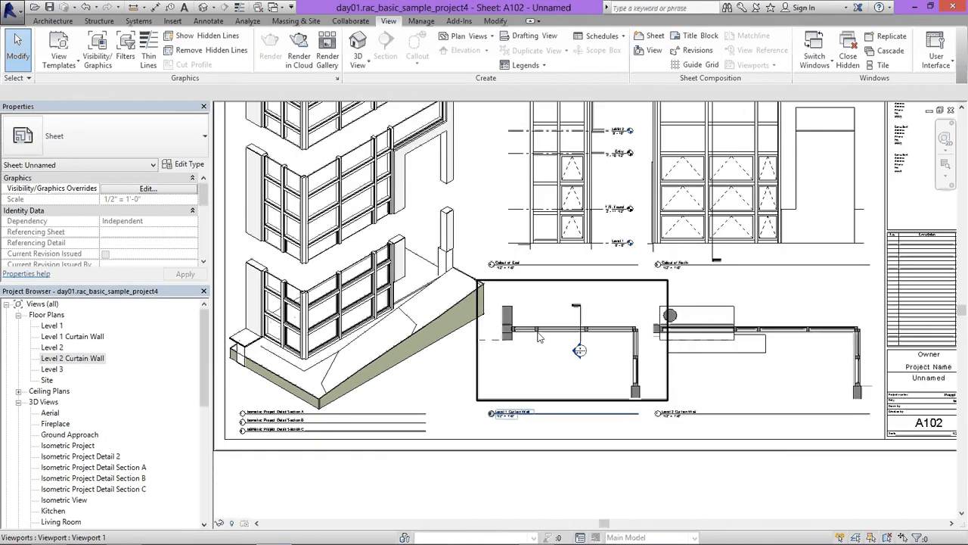
Inspect the mullions and section marker in the Level 1 Curtain Wall plan, and review the whole sheet layout
scroll(540, 338, up, 10)
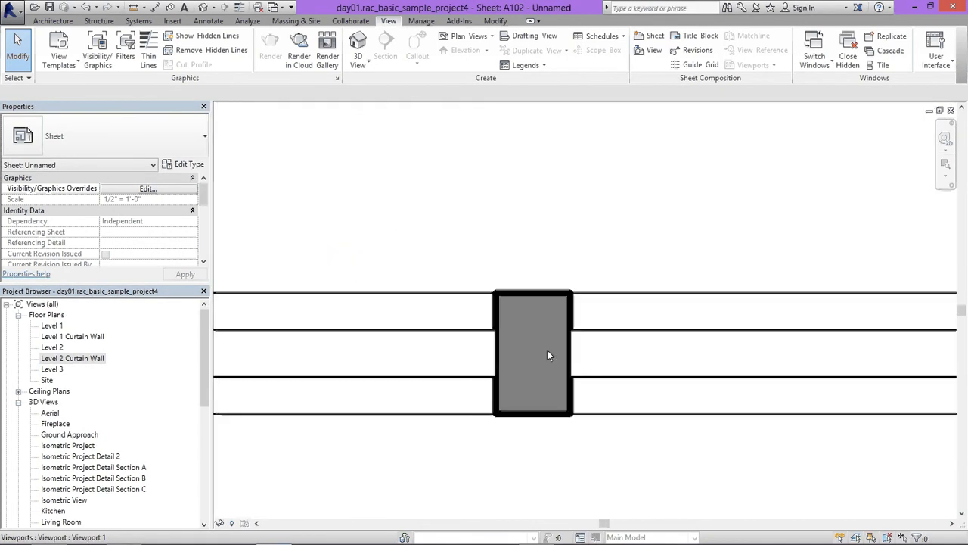
scroll(590, 280, down, 10)
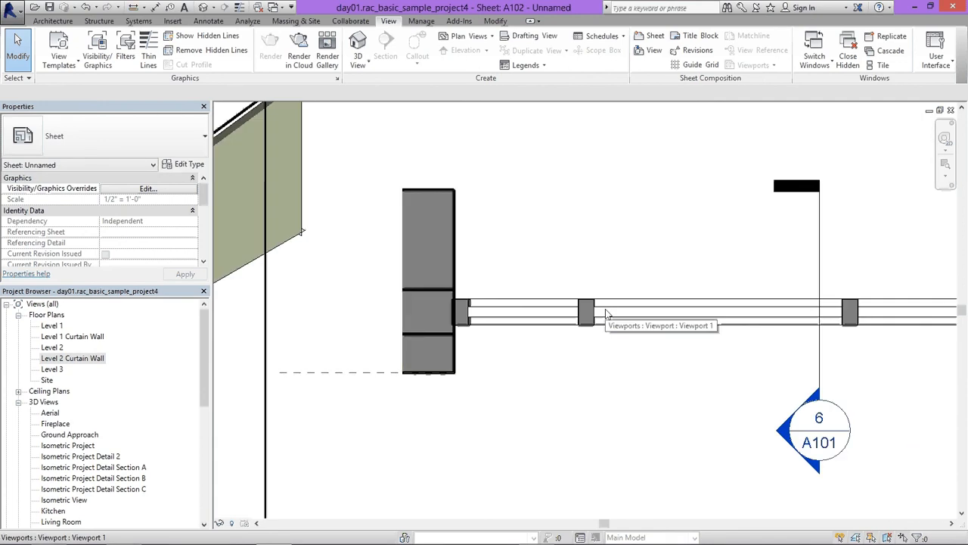
scroll(605, 318, down, 1)
scroll(673, 317, down, 4)
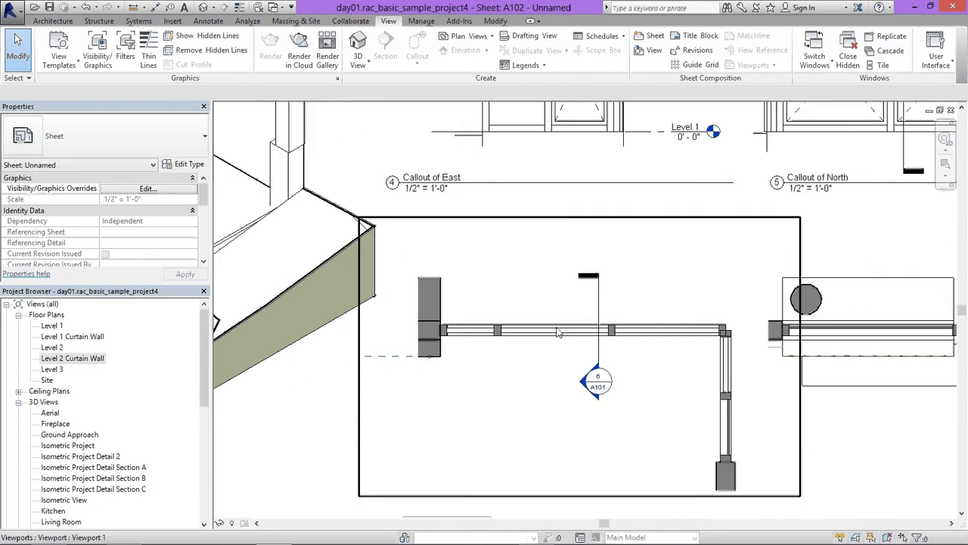
scroll(579, 327, down, 2)
scroll(606, 321, down, 6)
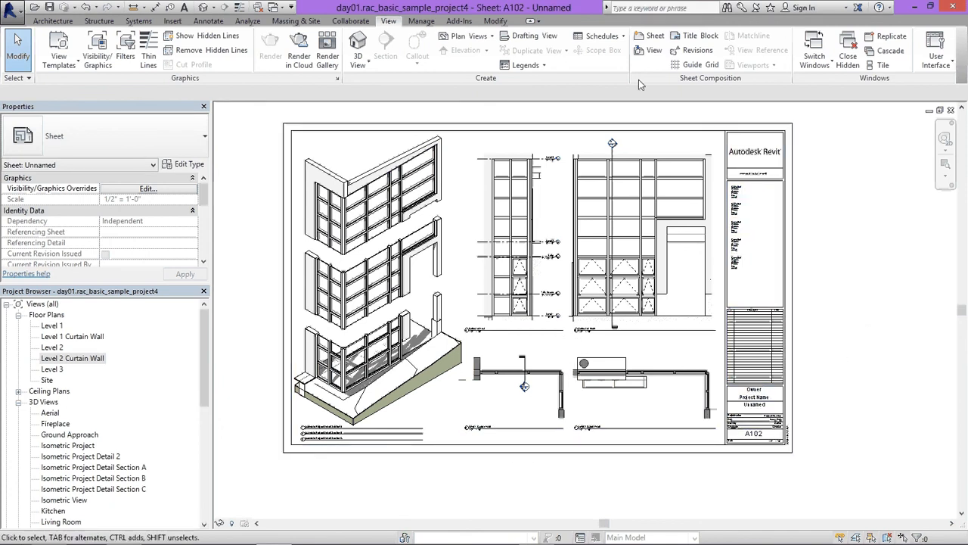
scroll(526, 390, up, 5)
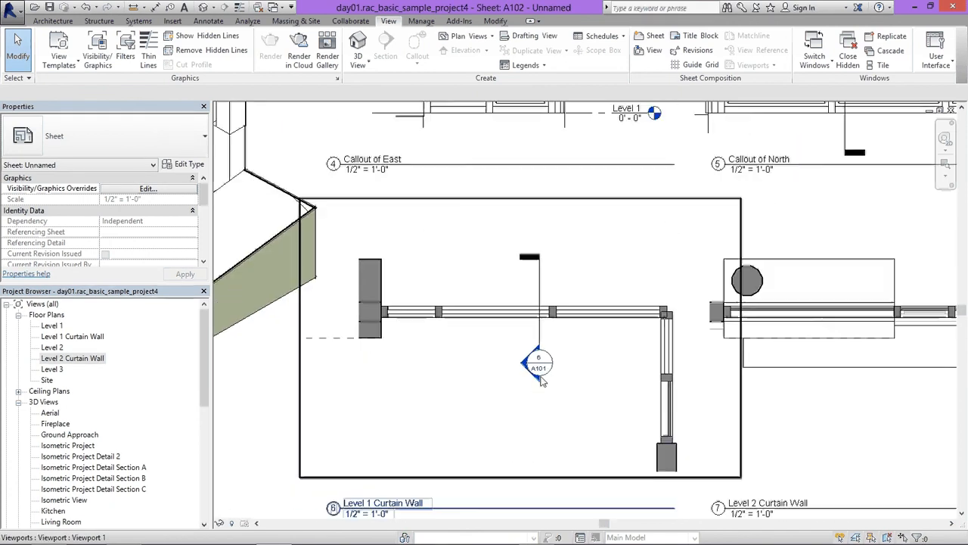
scroll(541, 380, down, 3)
scroll(542, 381, up, 3)
scroll(613, 407, down, 3)
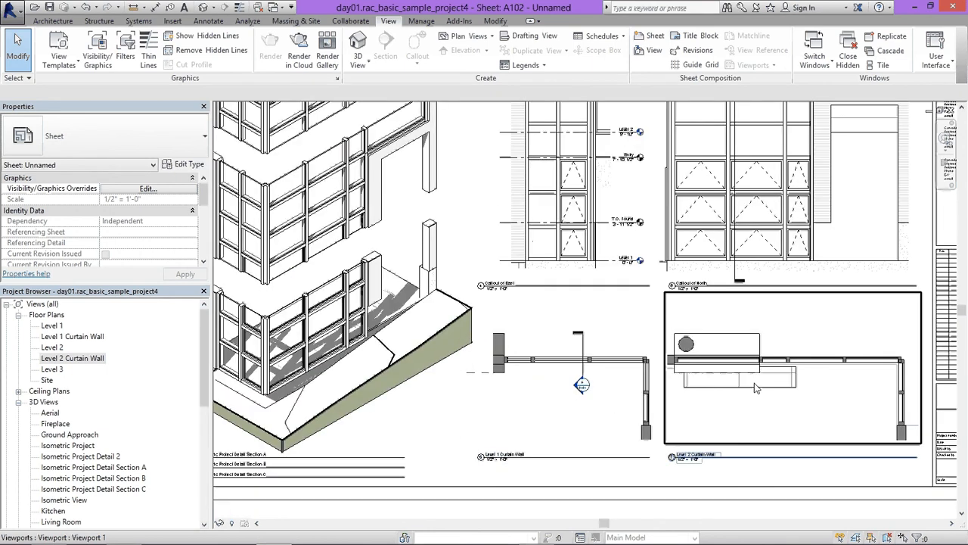
mouse_move(836, 539)
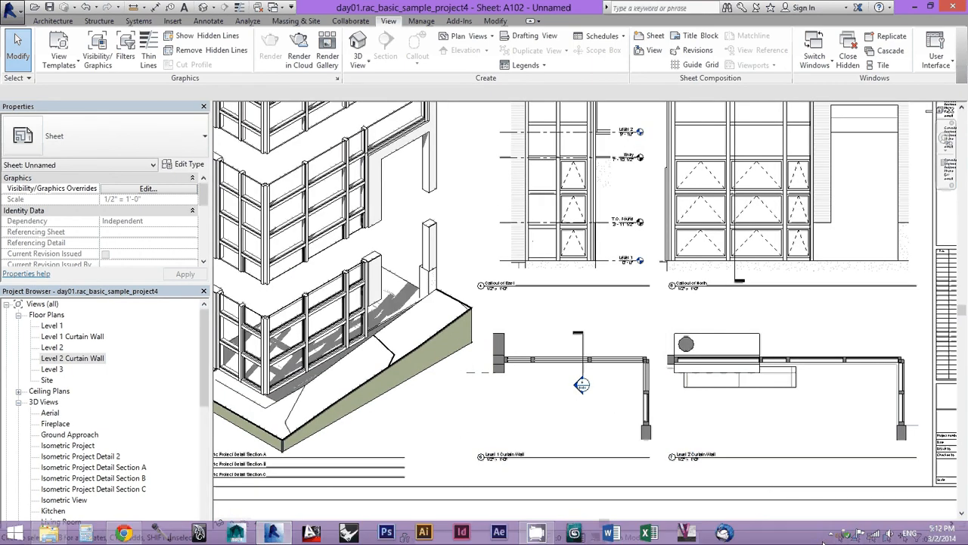